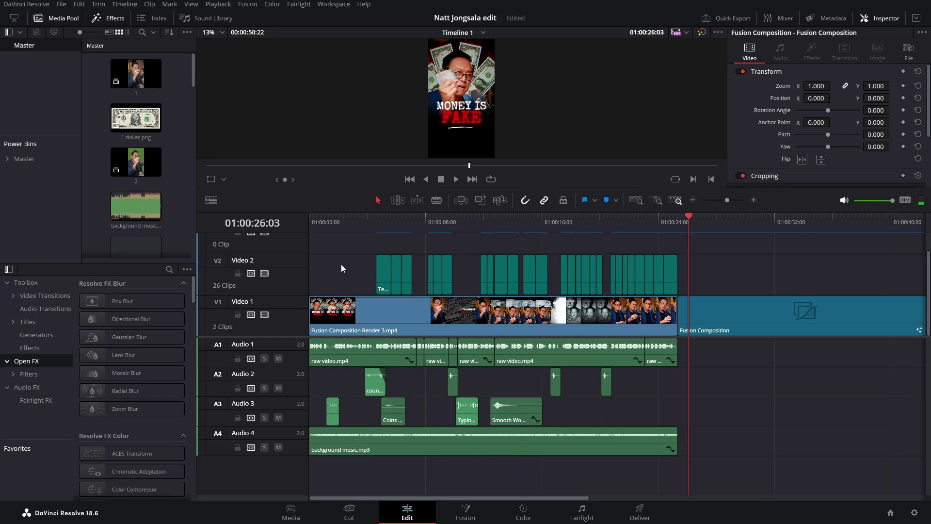
# Check the text of the first three Text+ titles on Video 2 and preview the frame at 01:00:05:20
pyautogui.click(385, 278)
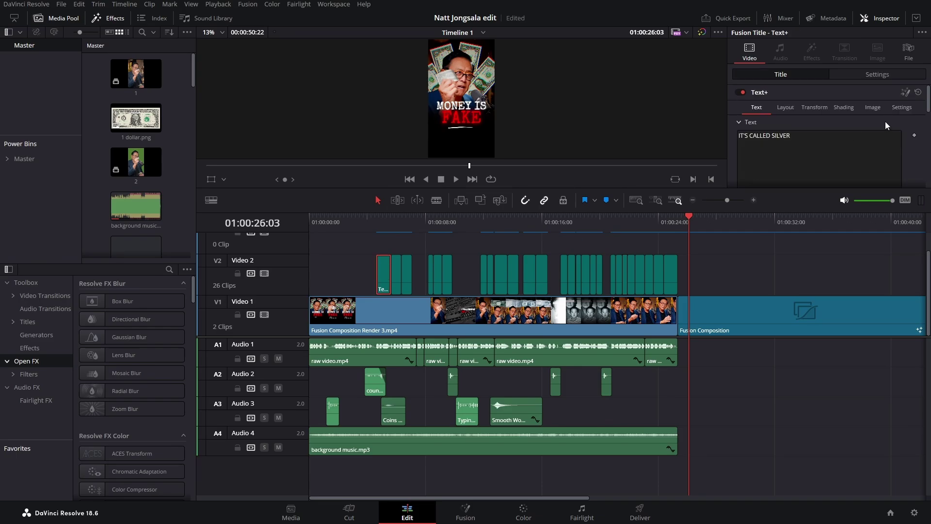
pyautogui.click(397, 272)
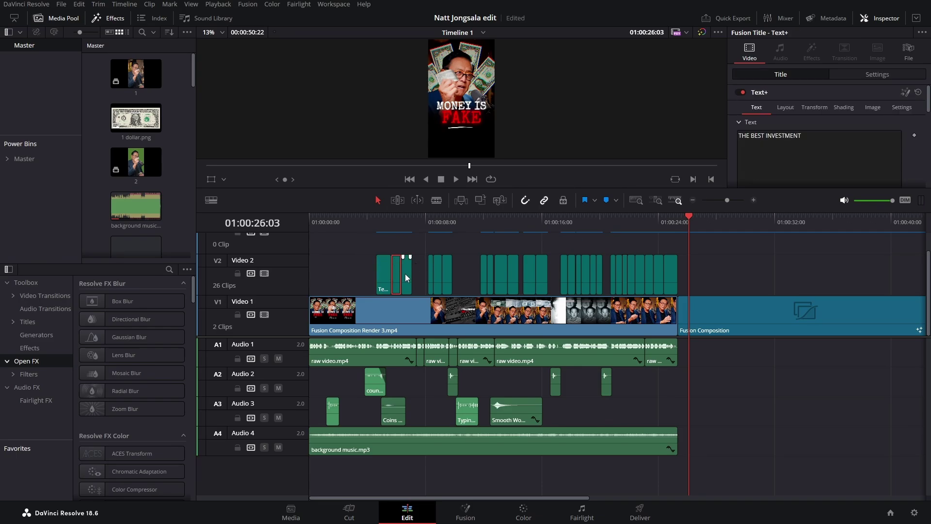
pyautogui.click(405, 273)
pyautogui.moveTo(416, 221); pyautogui.dragTo(396, 232)
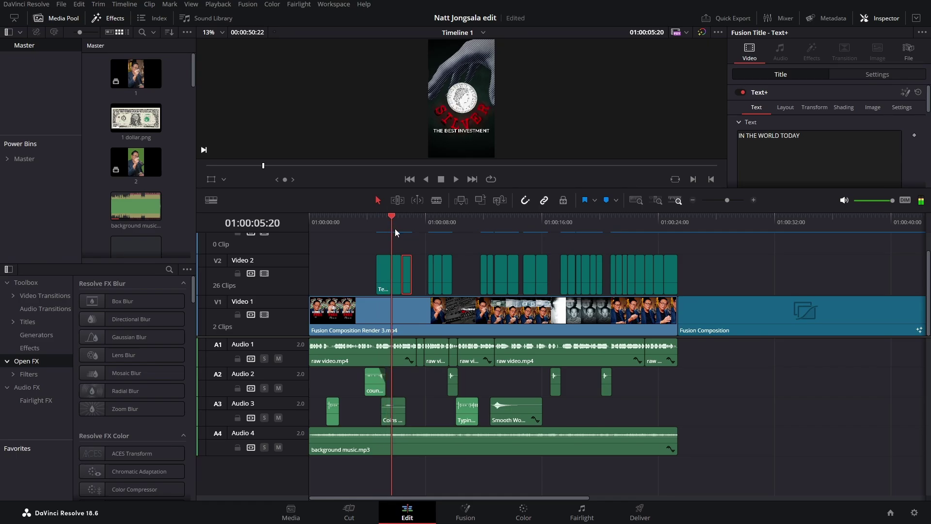
# Examine the third title's font settings and its shading elements 1 and 3, enlarging the preview temporarily
pyautogui.scroll(-4, 782, 137)
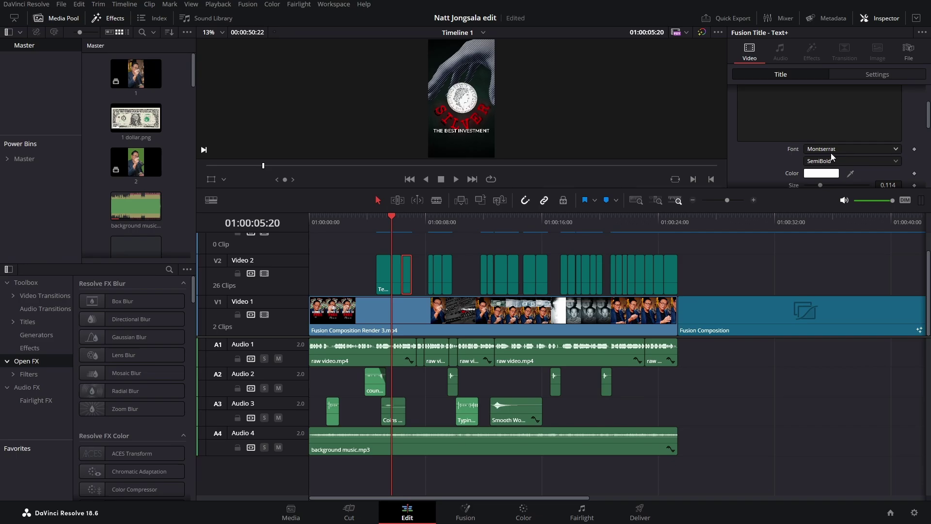
pyautogui.scroll(3, 778, 135)
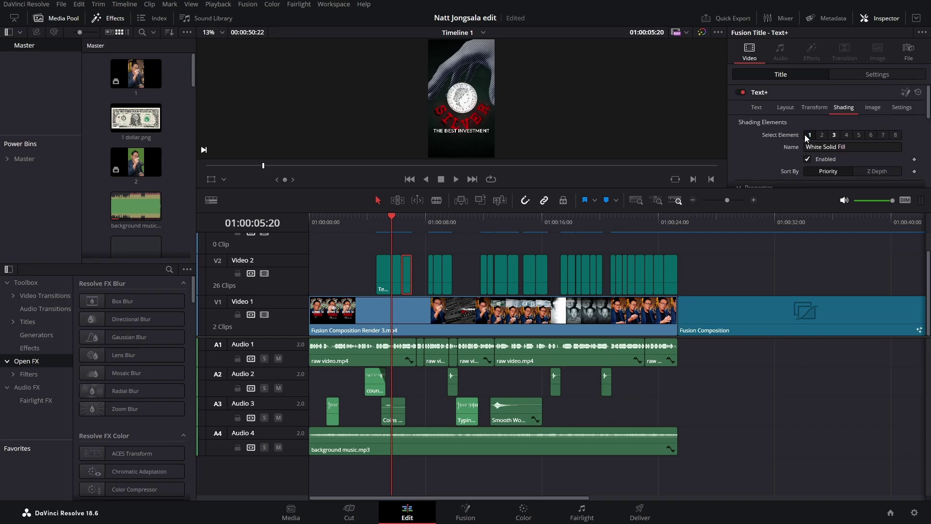
pyautogui.moveTo(588, 191); pyautogui.dragTo(589, 317)
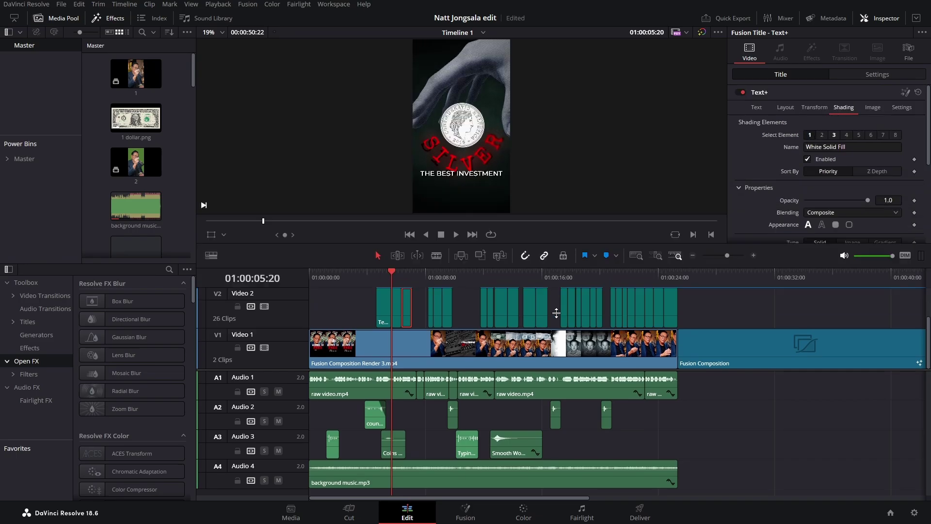
pyautogui.click(834, 135)
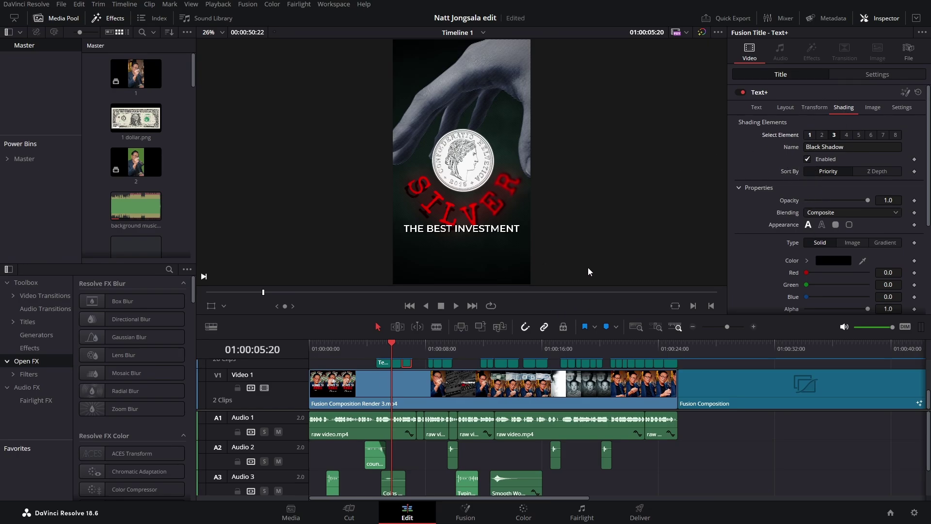
pyautogui.moveTo(487, 337); pyautogui.dragTo(485, 236)
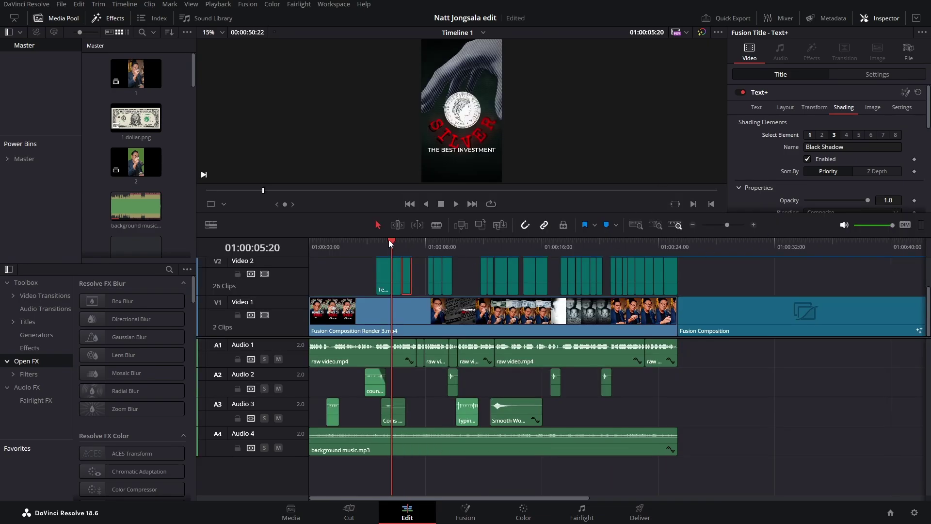
# Open the Fusion composition on the Fusion page at 01:00:29:18 and show only a single viewer
pyautogui.moveTo(388, 240); pyautogui.dragTo(740, 281)
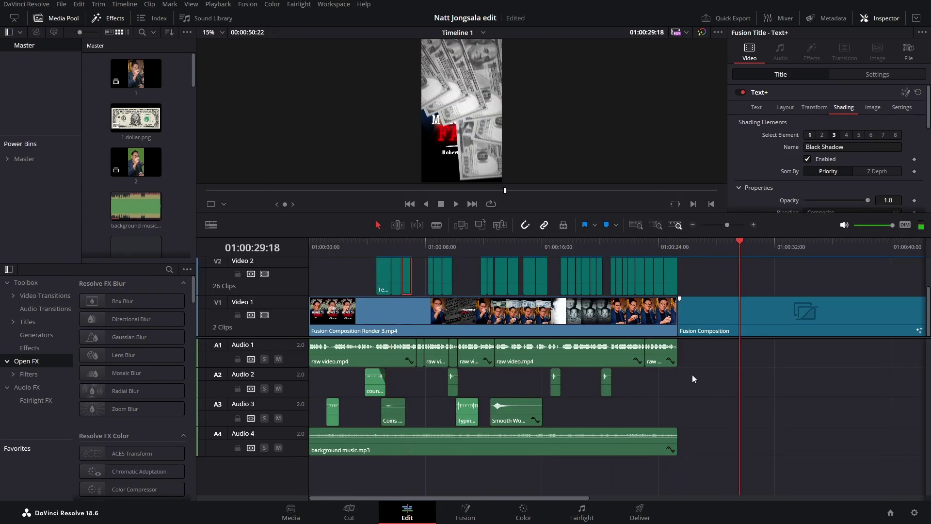
pyautogui.click(466, 512)
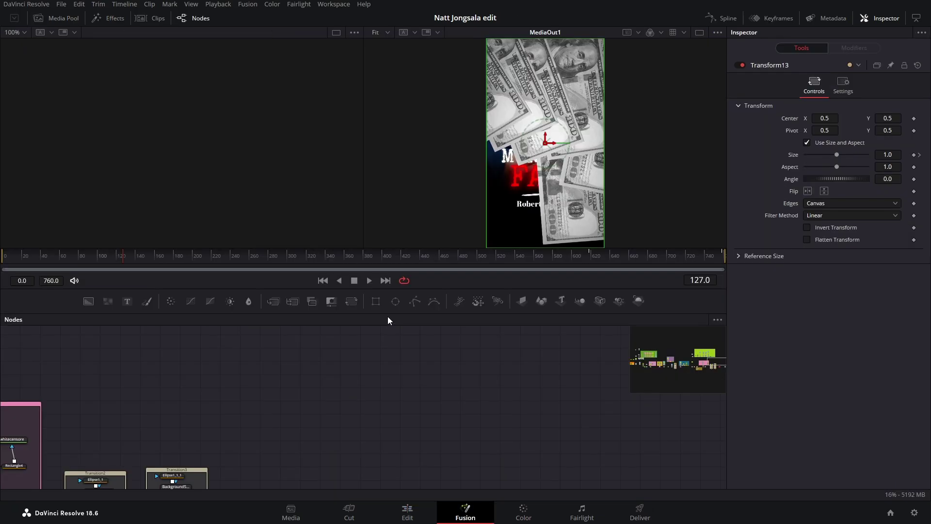
pyautogui.moveTo(387, 315); pyautogui.dragTo(388, 272)
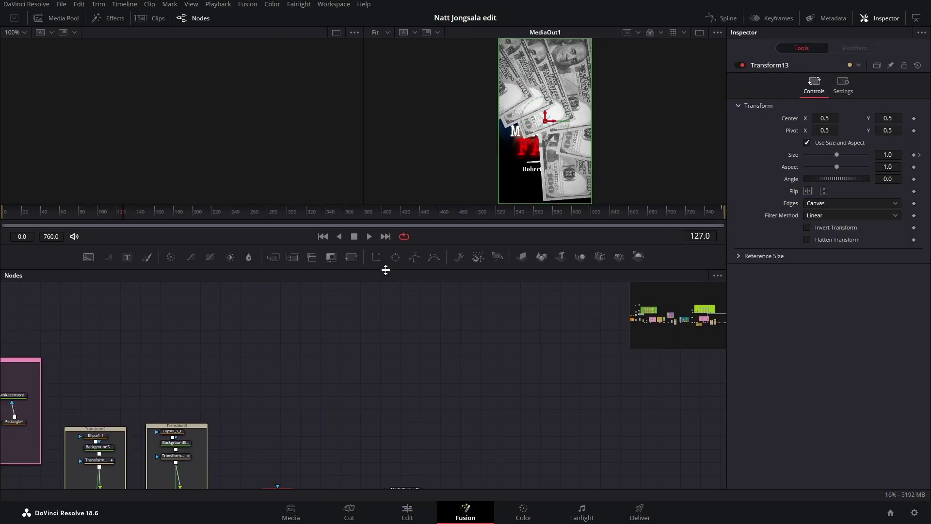
pyautogui.click(698, 32)
# Look over the whole node graph, from the final transition groups back to the rawvideo and Merge5 nodes
pyautogui.moveTo(145, 365); pyautogui.dragTo(416, 244)
pyautogui.scroll(-5, 519, 291)
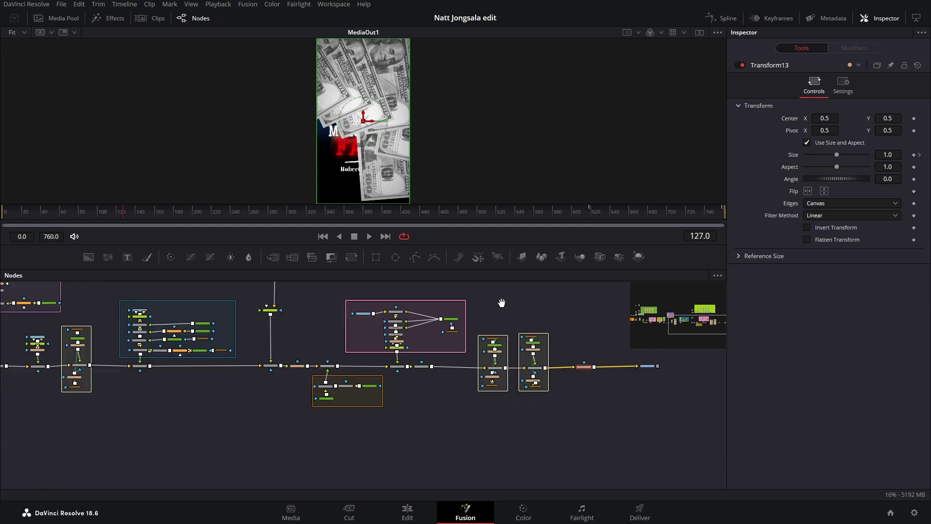
pyautogui.moveTo(526, 315); pyautogui.dragTo(542, 370)
pyautogui.scroll(-2, 543, 370)
pyautogui.moveTo(330, 343); pyautogui.dragTo(442, 376)
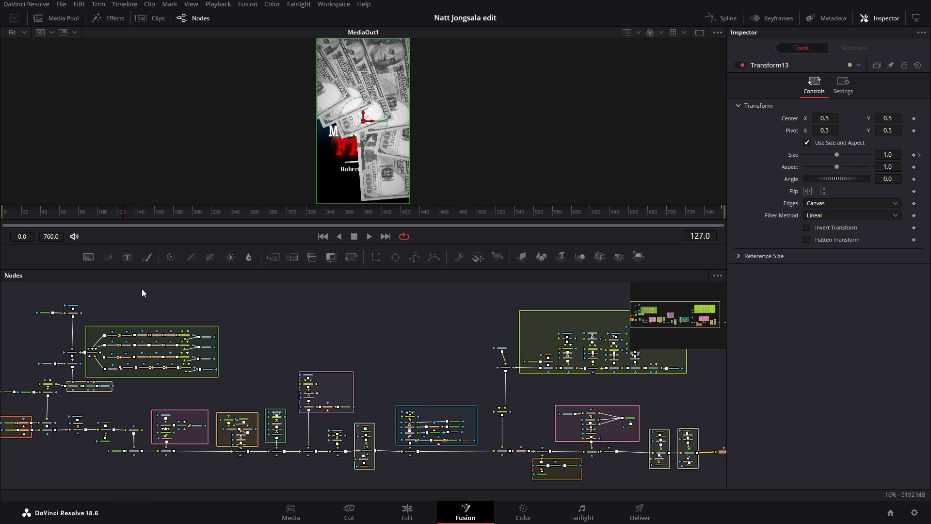
pyautogui.moveTo(136, 291); pyautogui.dragTo(358, 325)
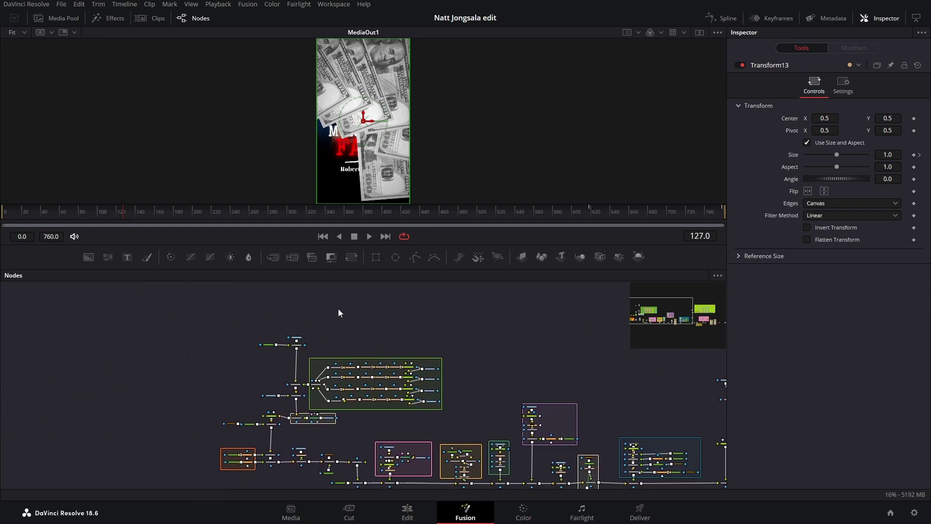
pyautogui.scroll(6, 289, 340)
pyautogui.moveTo(314, 335); pyautogui.dragTo(285, 373)
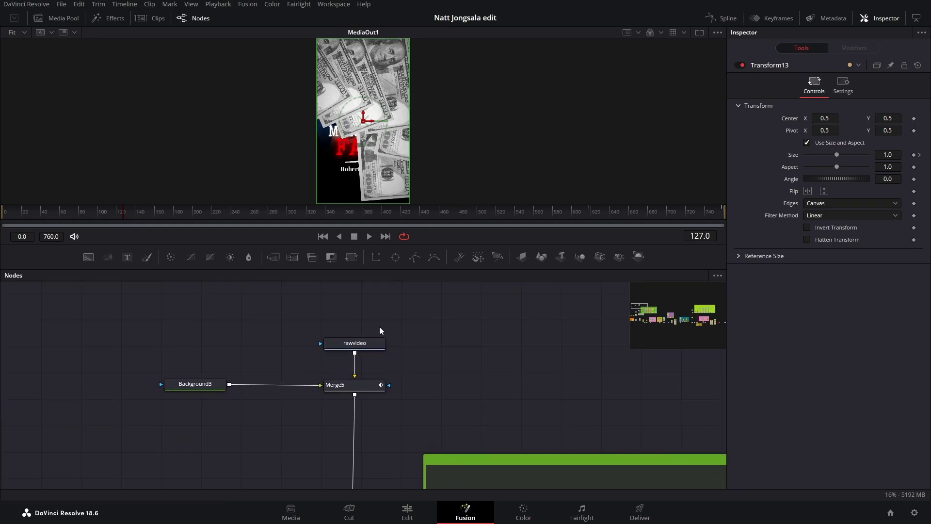
# Restore the dual viewers and, at frame 0, view rawvideo and Merge5 in turn beside MediaOut1
pyautogui.click(699, 32)
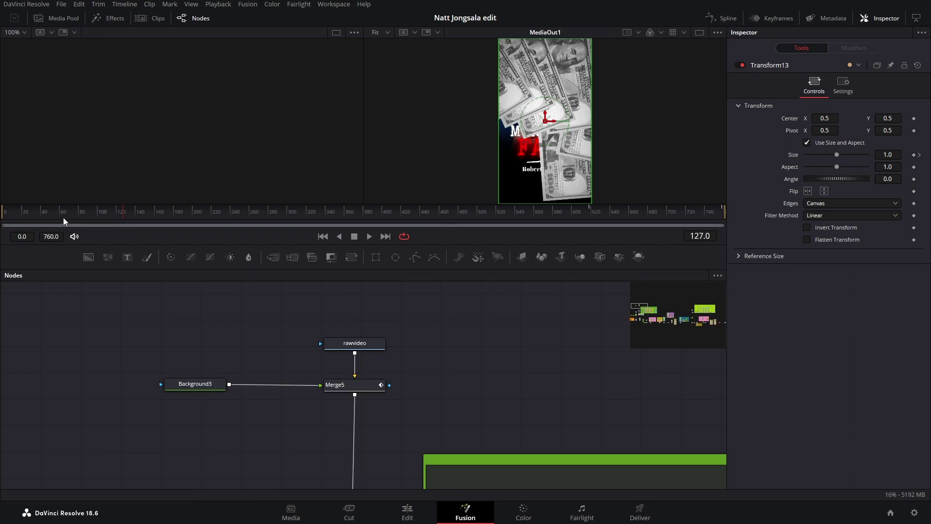
pyautogui.moveTo(47, 214); pyautogui.dragTo(14, 217)
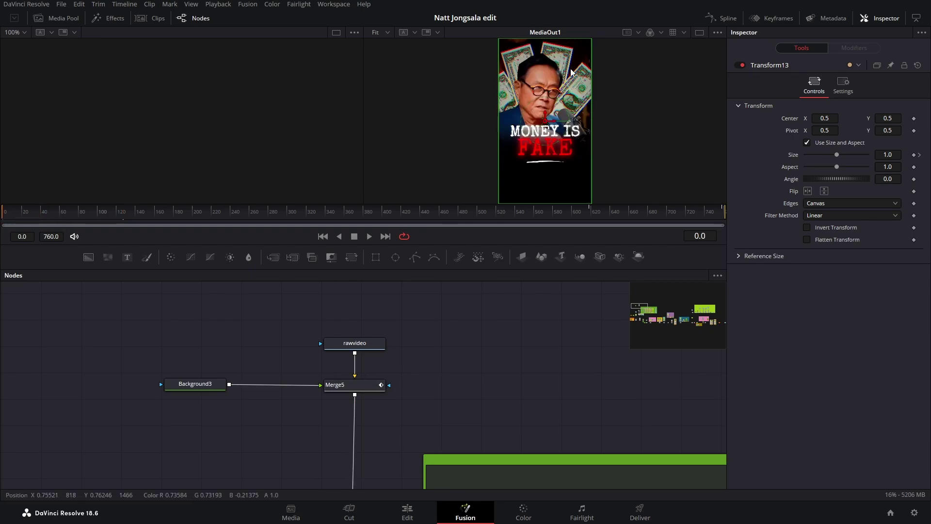
pyautogui.moveTo(345, 345); pyautogui.dragTo(215, 114)
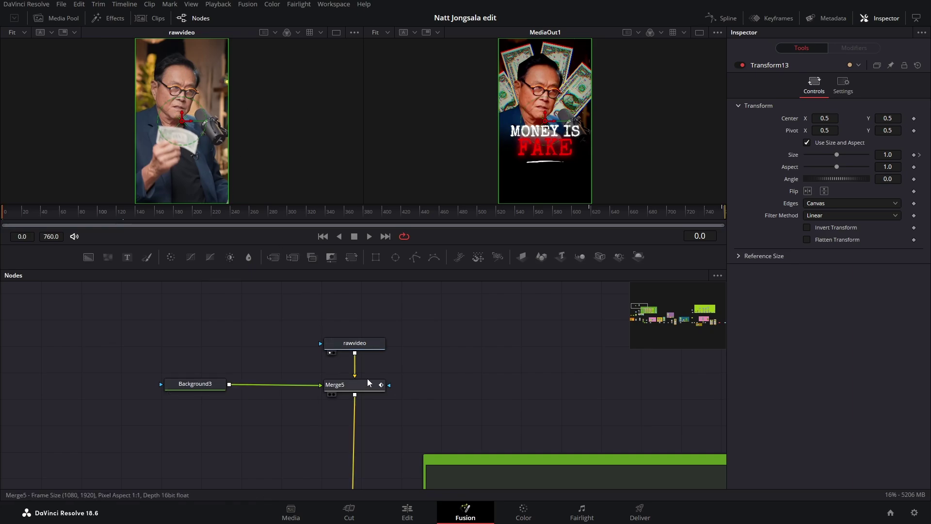
pyautogui.moveTo(356, 387); pyautogui.dragTo(216, 143)
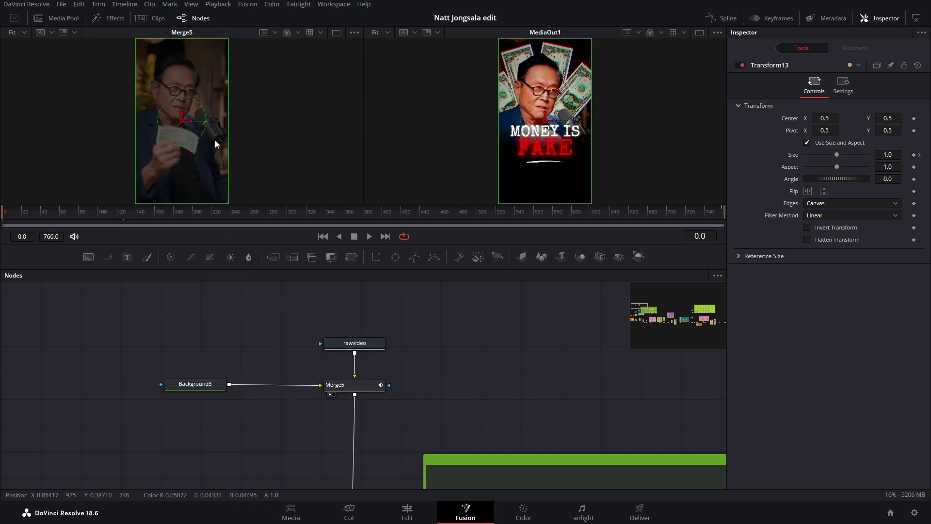
# Examine the color and general settings of Background3, and the merge, channel and blend settings of Merge5
pyautogui.click(195, 384)
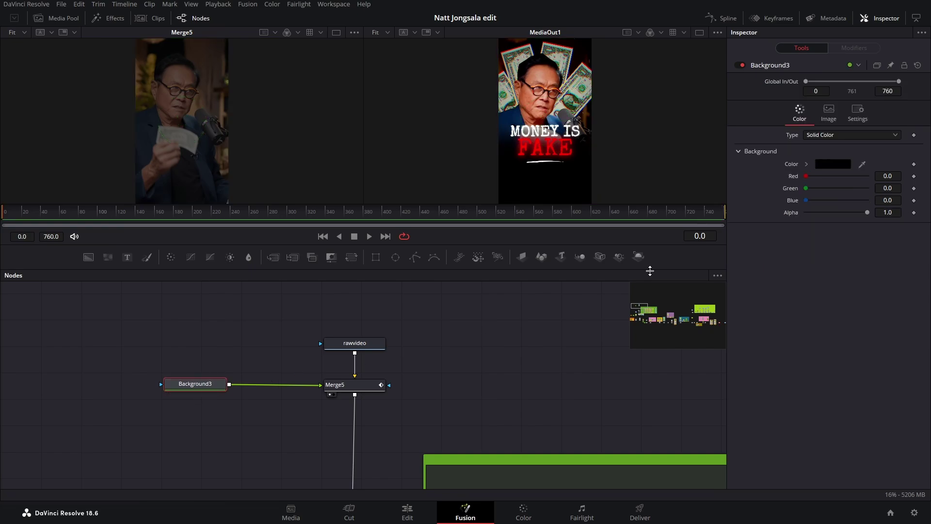
pyautogui.click(857, 116)
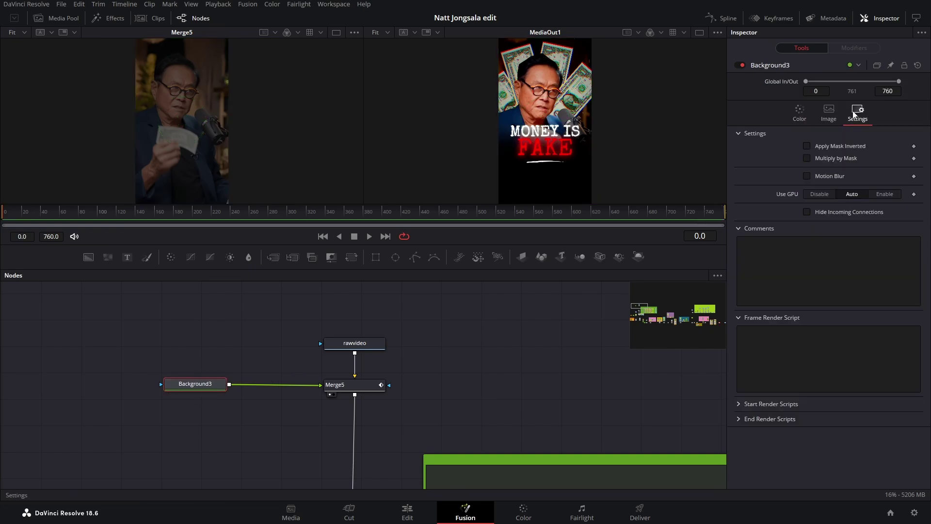
pyautogui.click(354, 386)
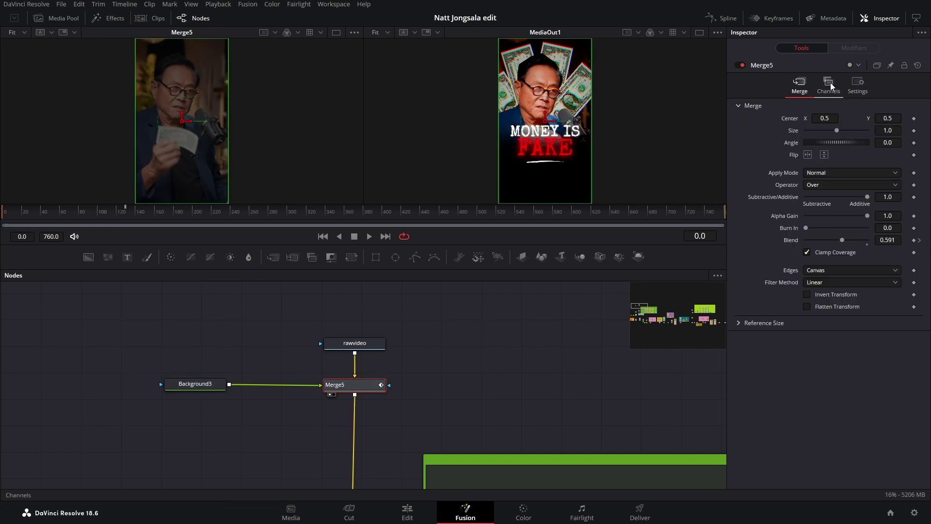
pyautogui.click(834, 90)
pyautogui.click(857, 87)
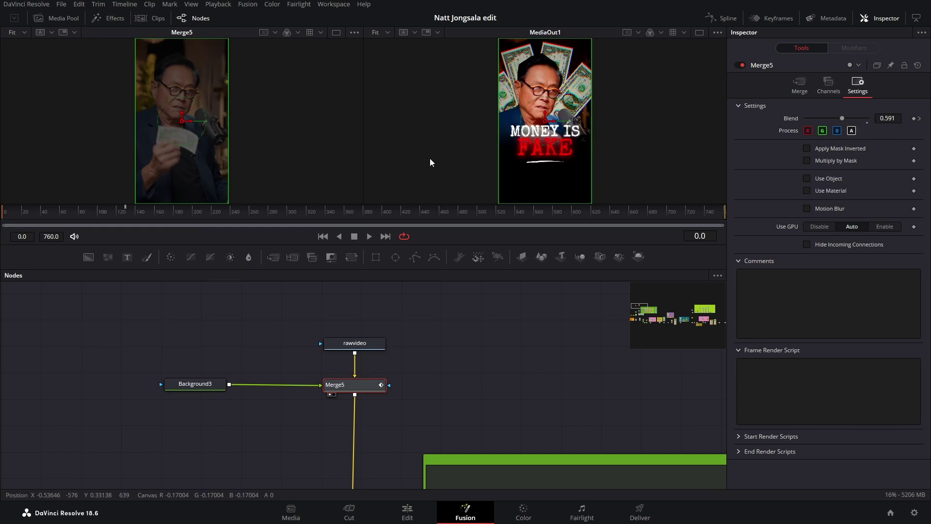
# Compare Merge5's Blend keyframes at frames 129 and 130, and return to frame 0
pyautogui.moveTo(46, 211); pyautogui.dragTo(125, 227)
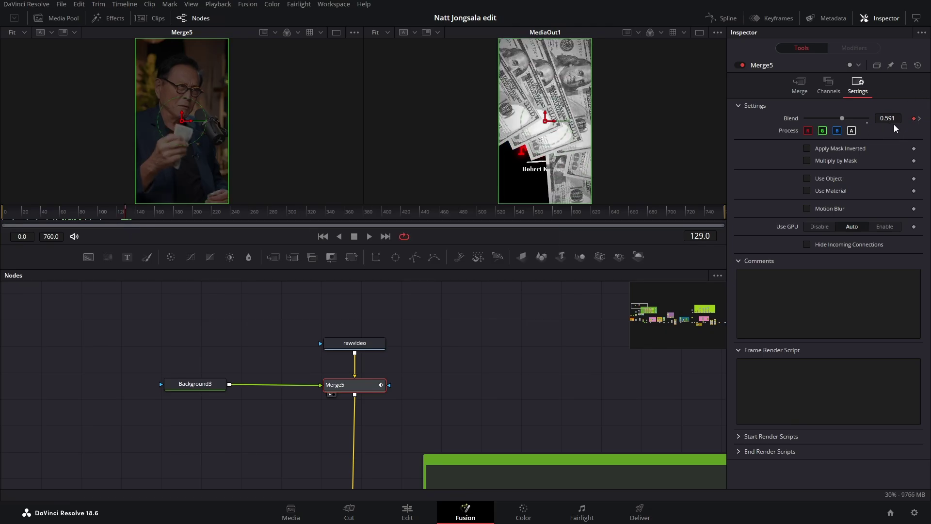
pyautogui.click(919, 119)
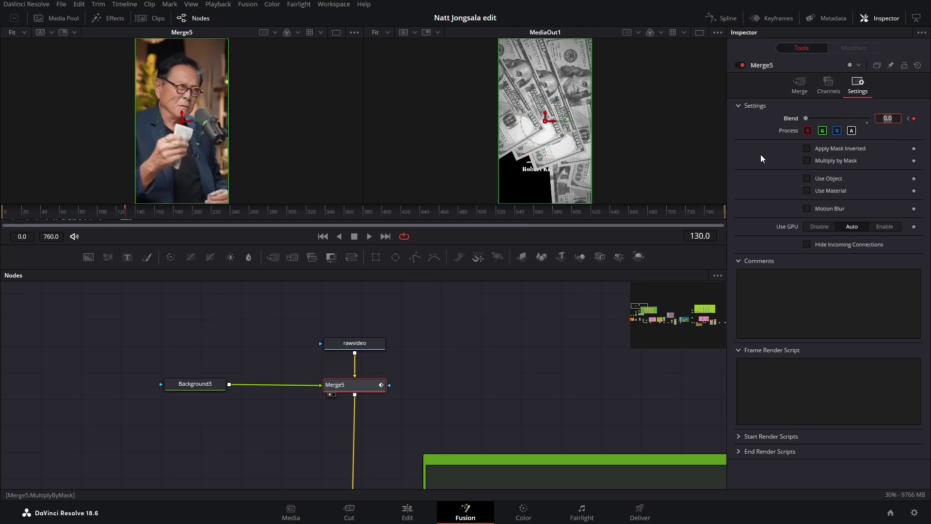
pyautogui.click(70, 216)
pyautogui.moveTo(68, 216); pyautogui.dragTo(4, 217)
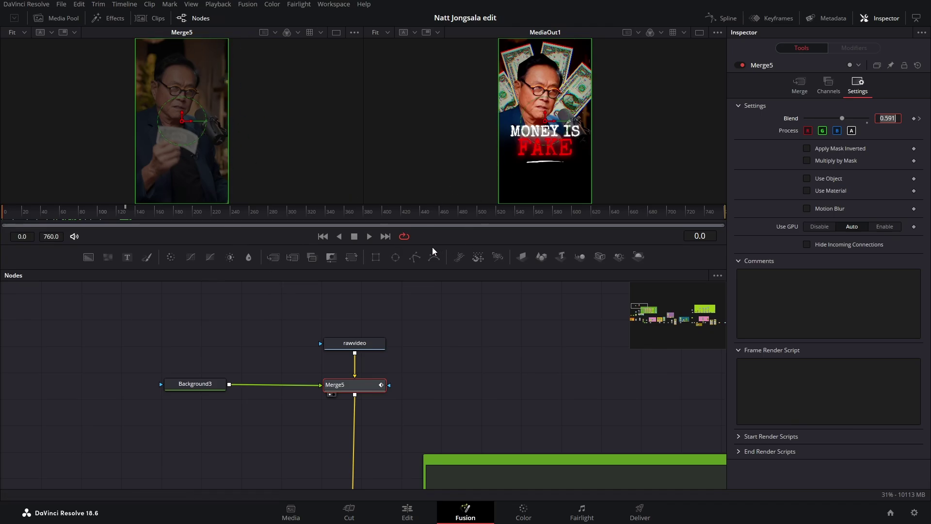
# In the green dollar-bill group, view ColorCorrector2_3 after its MediaIn4_3 source and examine its correction settings
pyautogui.moveTo(435, 367); pyautogui.dragTo(405, 285)
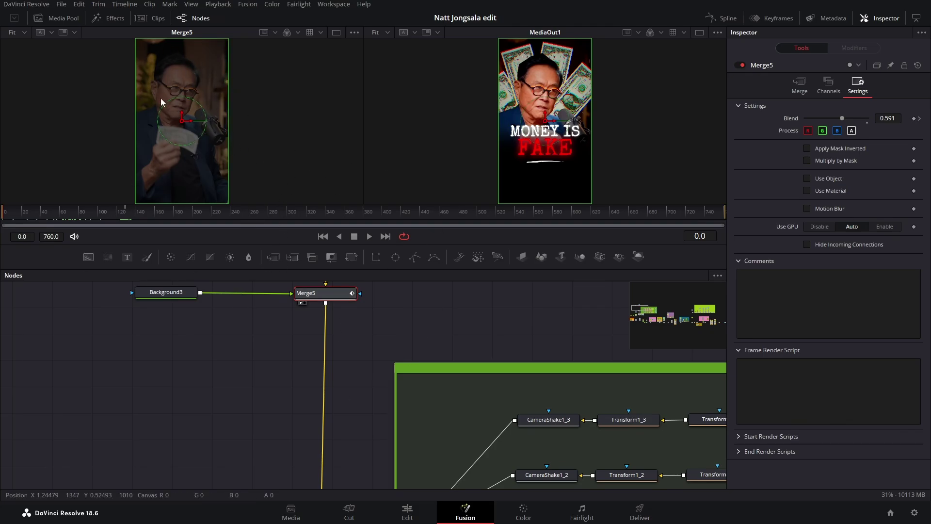
pyautogui.scroll(-4, 286, 368)
pyautogui.moveTo(272, 425); pyautogui.dragTo(154, 346)
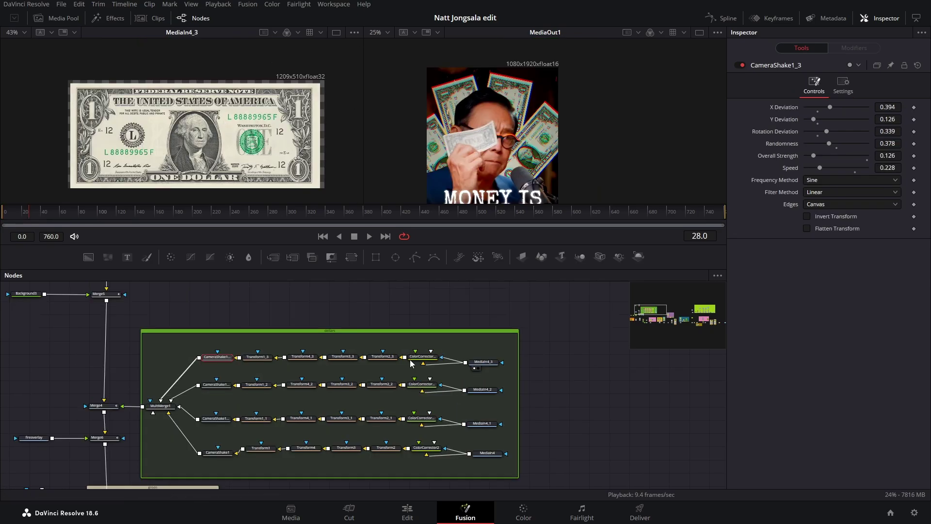
pyautogui.click(413, 363)
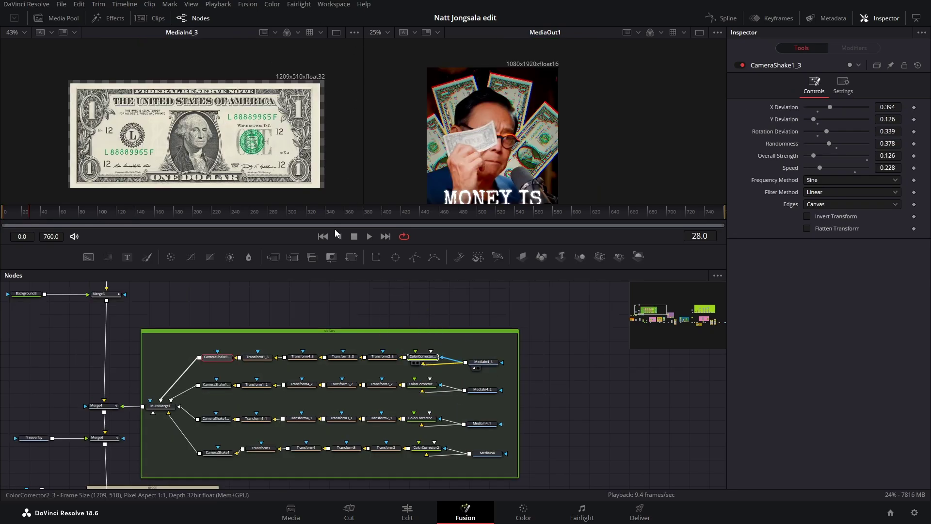
pyautogui.click(422, 356)
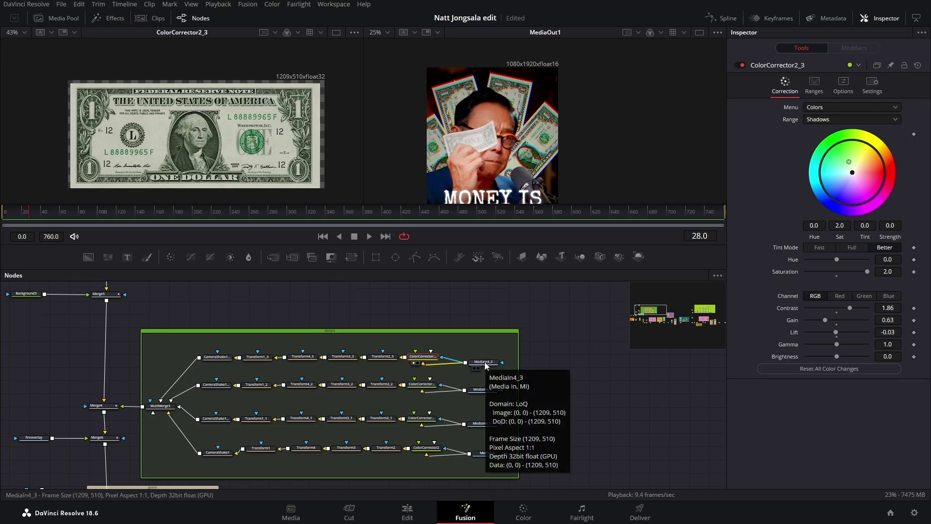
# View Transform2_3 in the first viewer and examine its color channel processing and Center X and Y offset
pyautogui.click(387, 360)
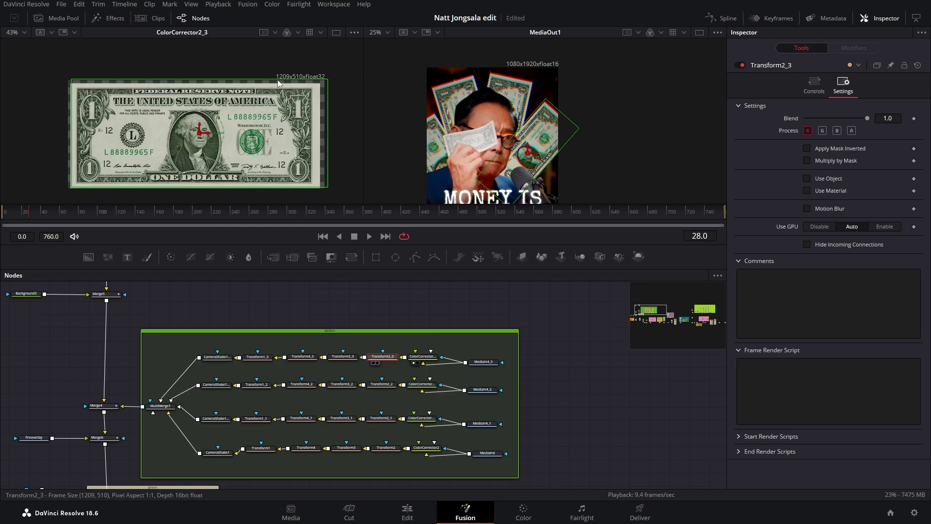
pyautogui.press('1')
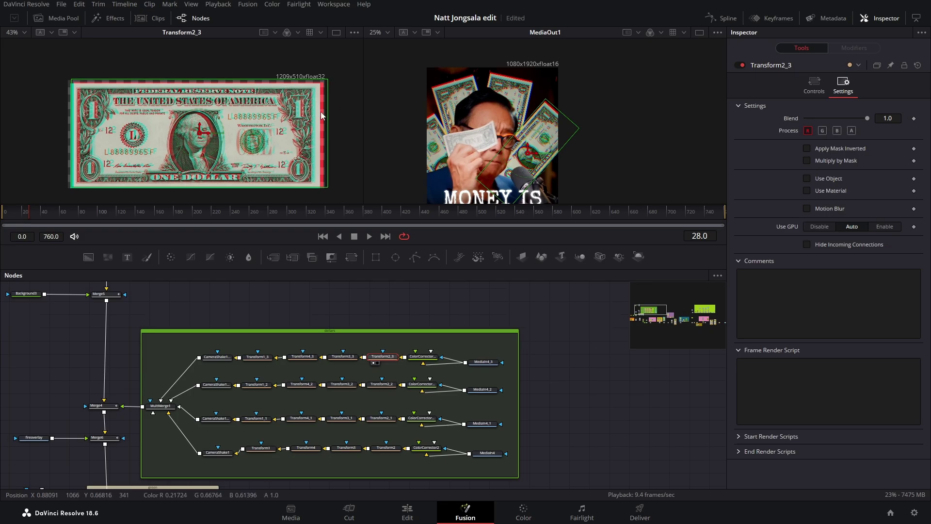
pyautogui.hotkey('ctrl', 's')
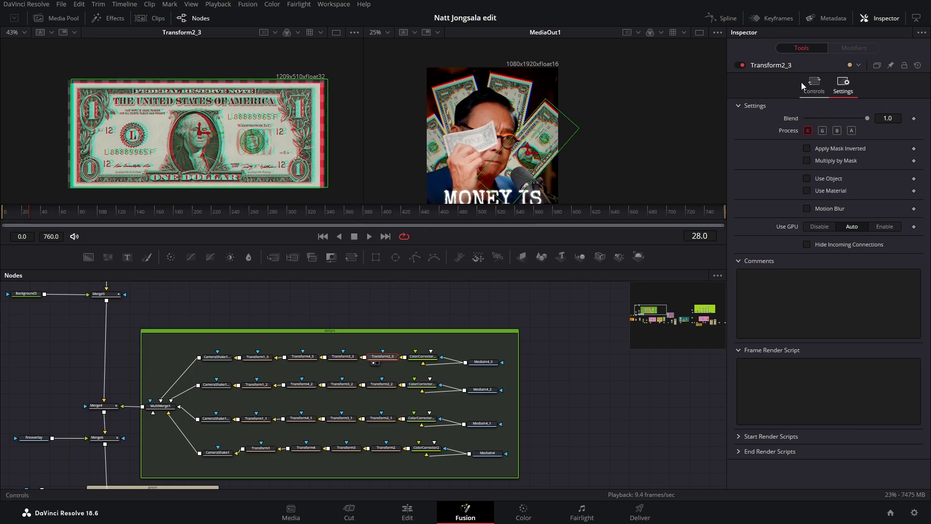
pyautogui.click(818, 83)
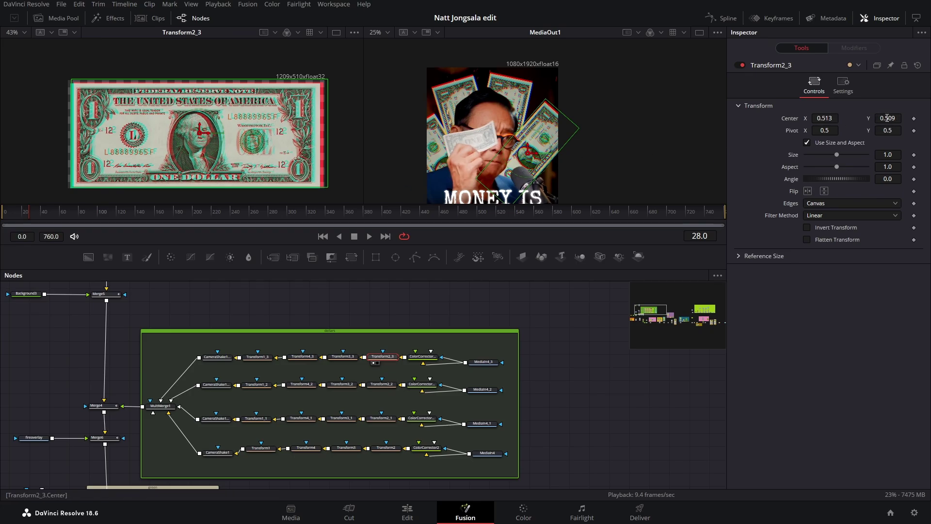
pyautogui.moveTo(887, 118)
pyautogui.mouseDown()
pyautogui.moveTo(557, 113)
pyautogui.moveTo(887, 118)
pyautogui.mouseUp()
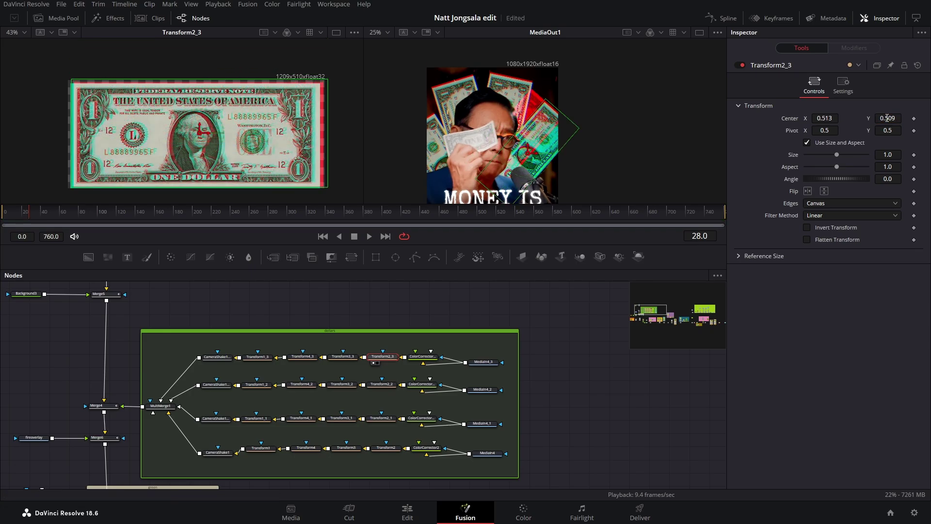
# Examine the colour fringing on the rightmost bill's edge in the final composite against Transform2_3's channel processing and Center offset
pyautogui.scroll(2, 567, 105)
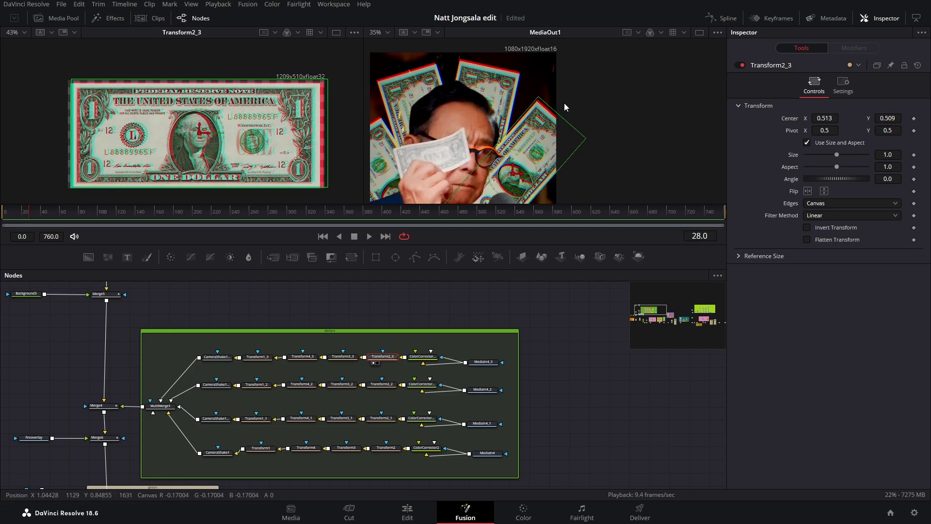
pyautogui.scroll(5, 565, 106)
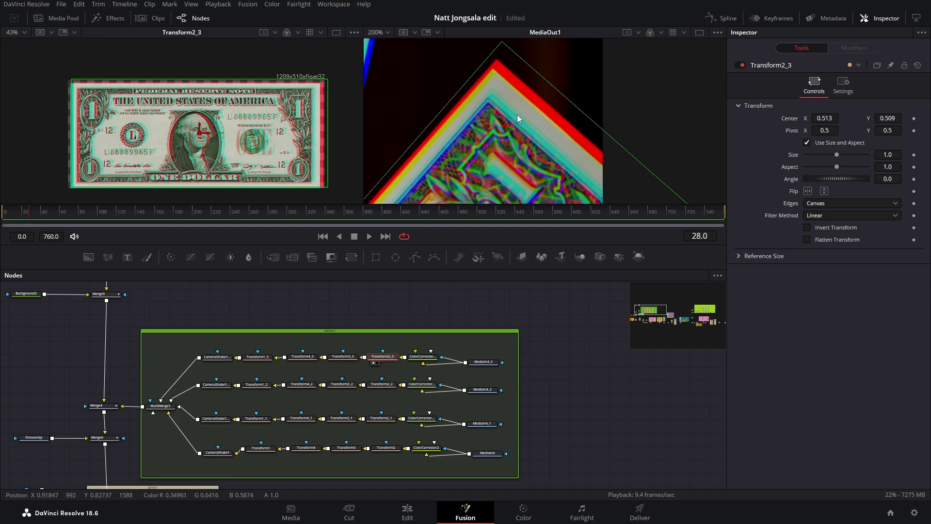
pyautogui.scroll(-1, 518, 86)
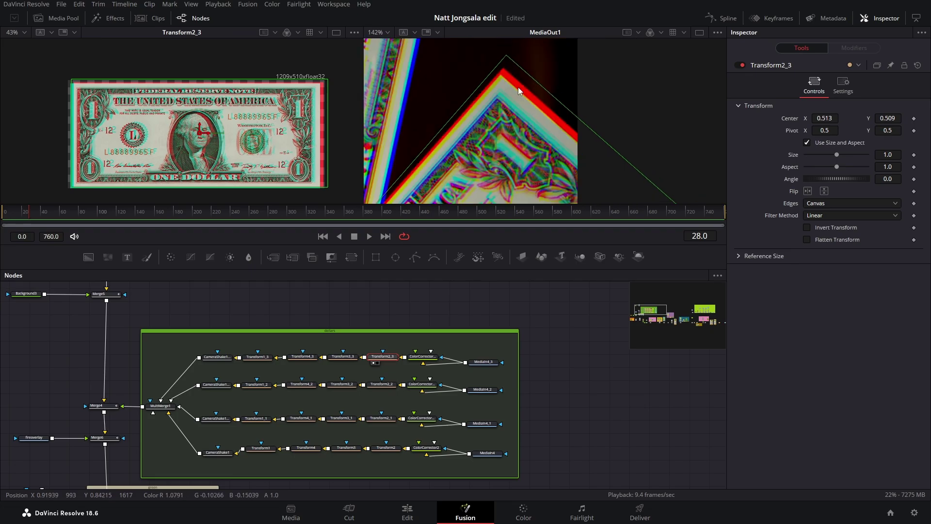
pyautogui.scroll(-3, 518, 86)
pyautogui.click(843, 83)
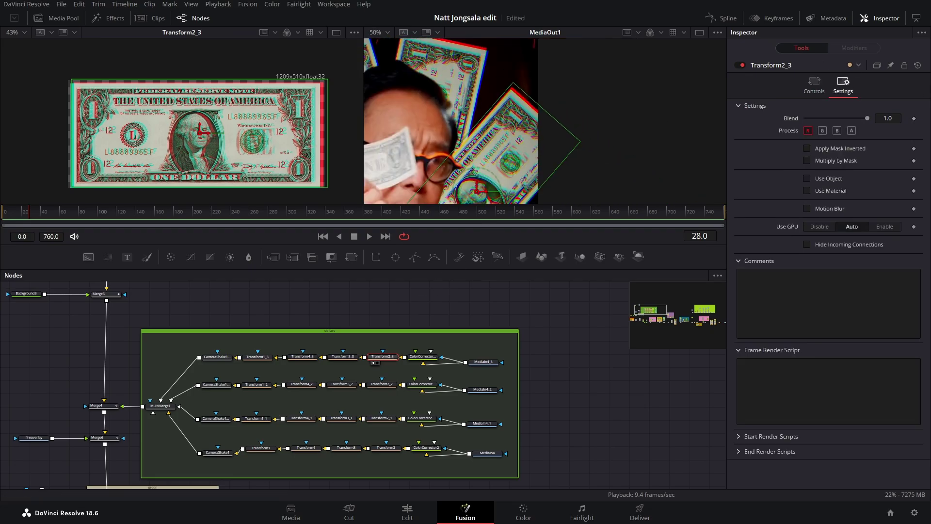
pyautogui.click(814, 83)
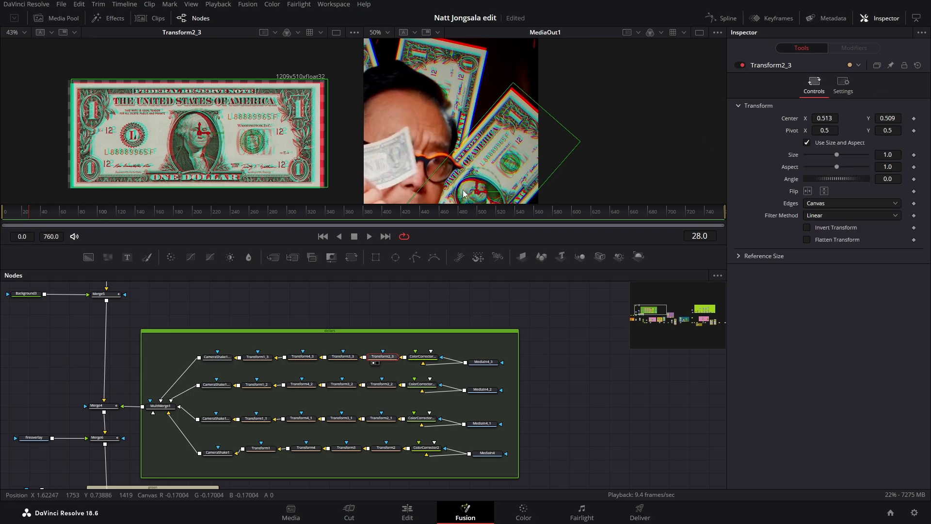
# View Transform3_3 in the first viewer and examine its colour channel processing and Center offset
pyautogui.click(334, 363)
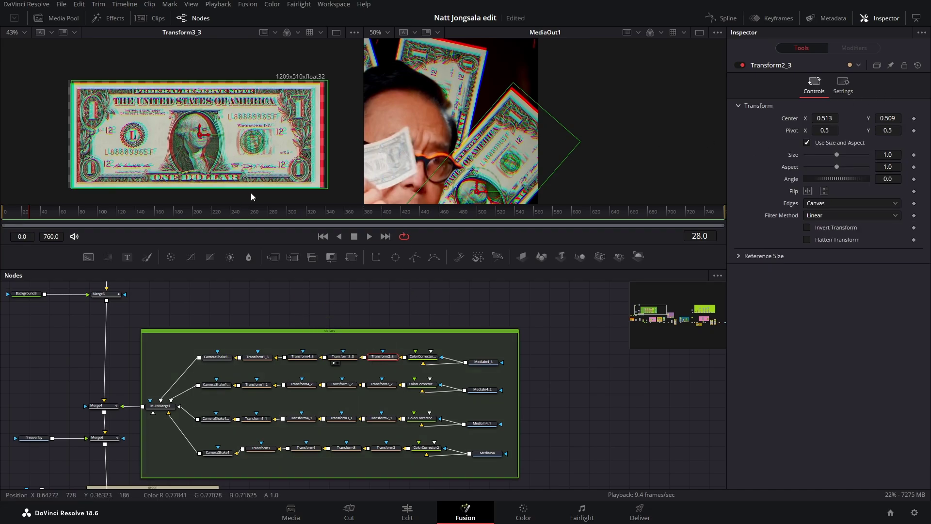
pyautogui.click(343, 356)
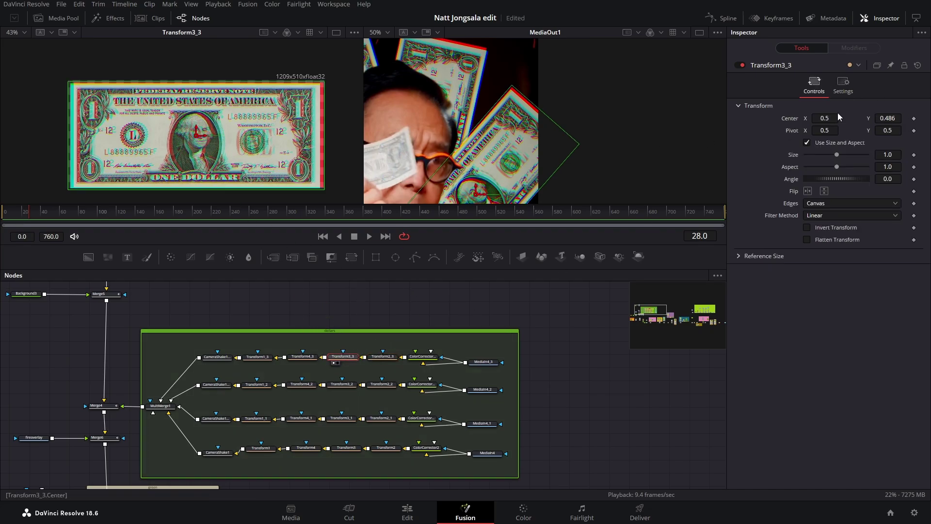
pyautogui.click(842, 85)
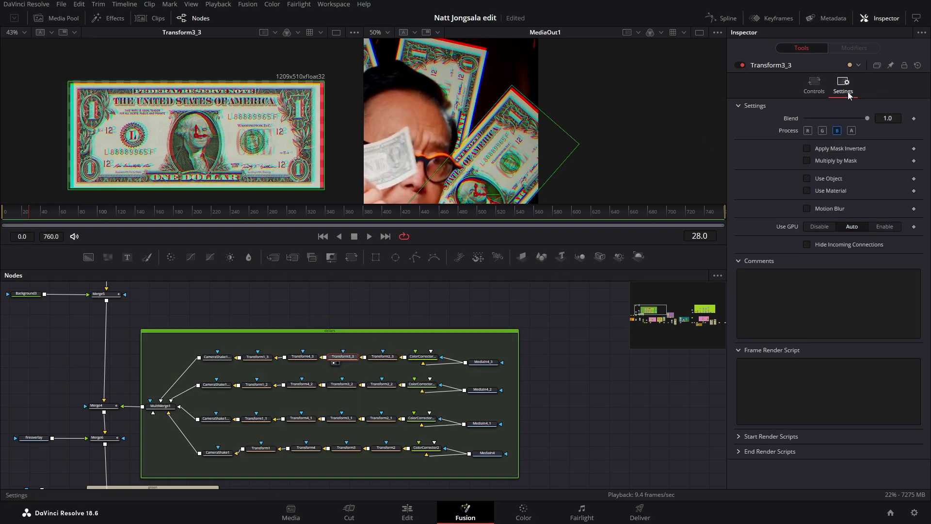
pyautogui.click(815, 85)
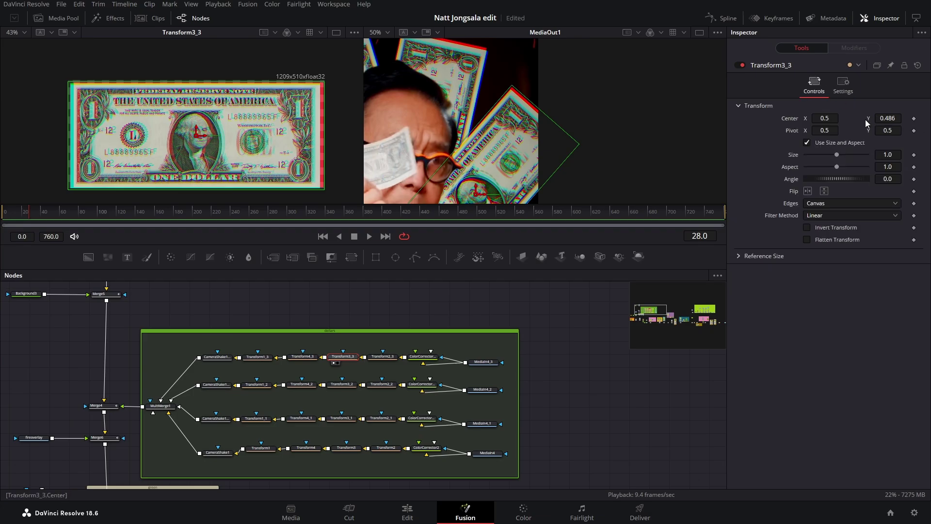
# View Transform4_3 in the first viewer and examine its processed channel and Center X and Y values
pyautogui.click(293, 362)
pyautogui.click(219, 135)
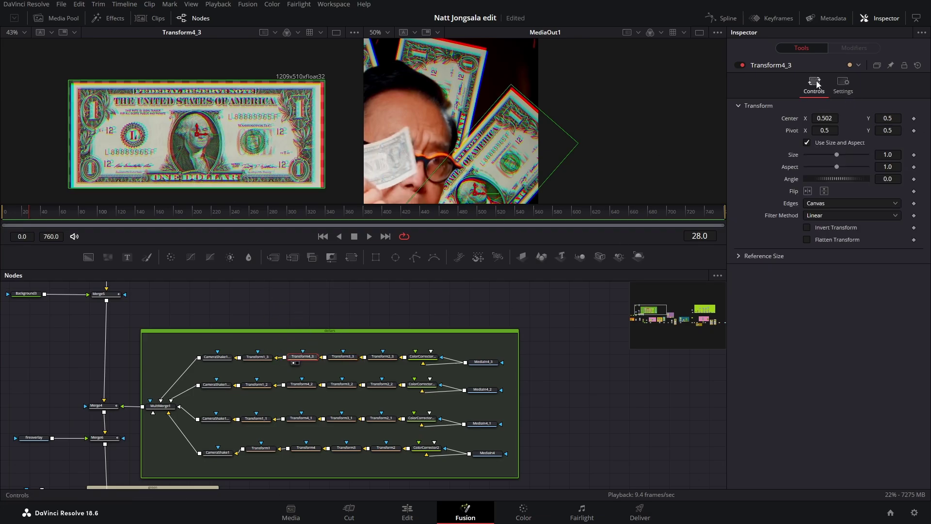
pyautogui.click(843, 86)
pyautogui.click(814, 84)
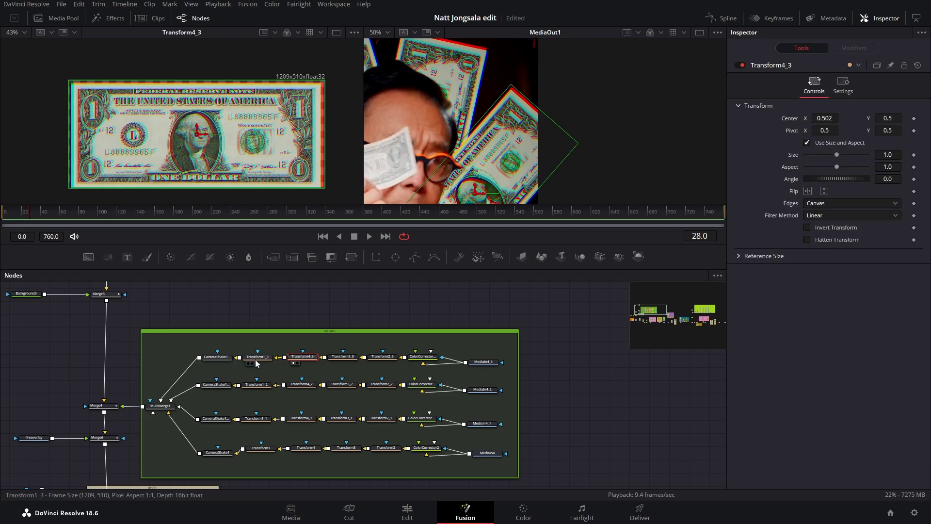
# View Transform1_3 in the first viewer and compare its position, size and angle with the bill's placement in the final composite
pyautogui.moveTo(257, 363); pyautogui.dragTo(196, 134)
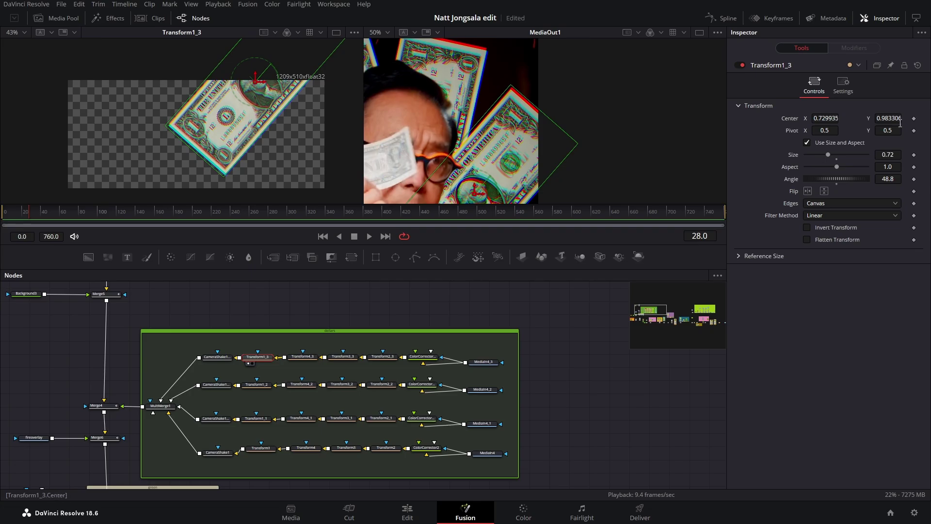
pyautogui.scroll(-2, 528, 135)
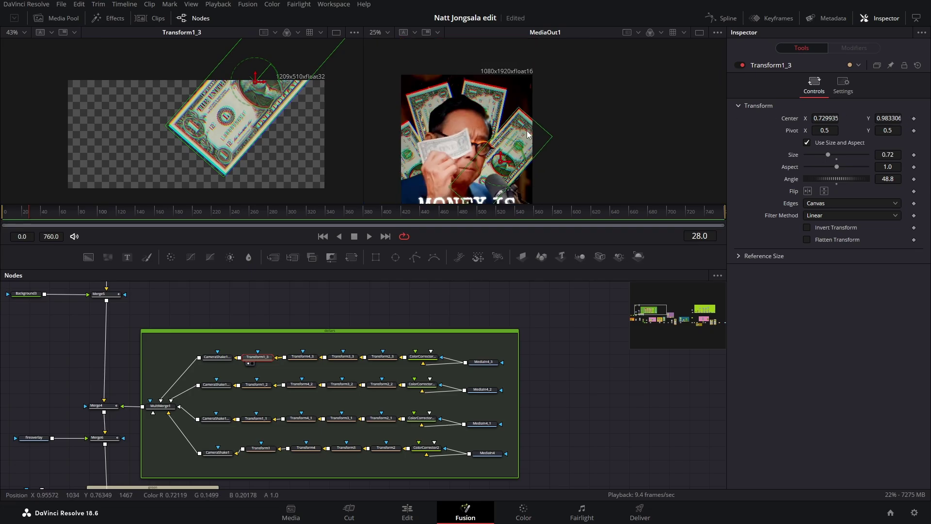
pyautogui.scroll(-1, 527, 134)
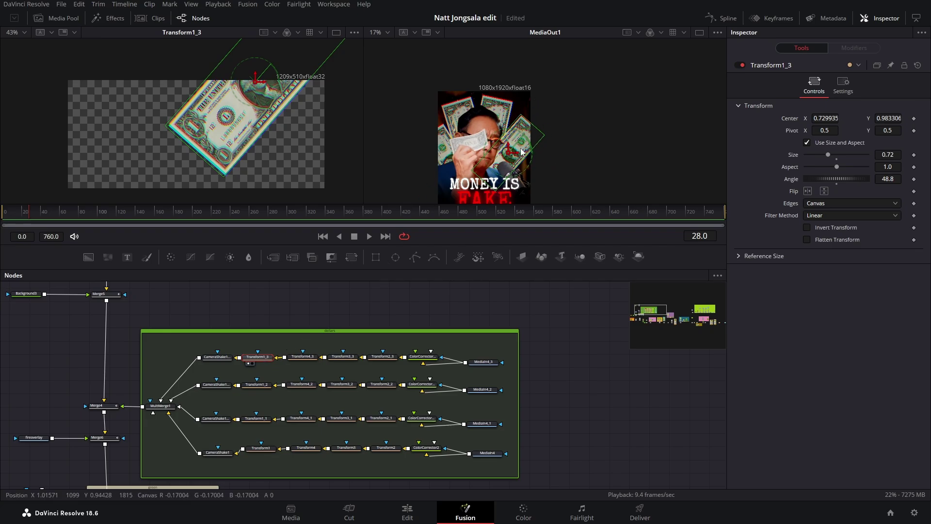
# View CameraShake1_3 with its shake settings, play the bill's motion from frame 0, and stop playback at frame 40
pyautogui.click(216, 359)
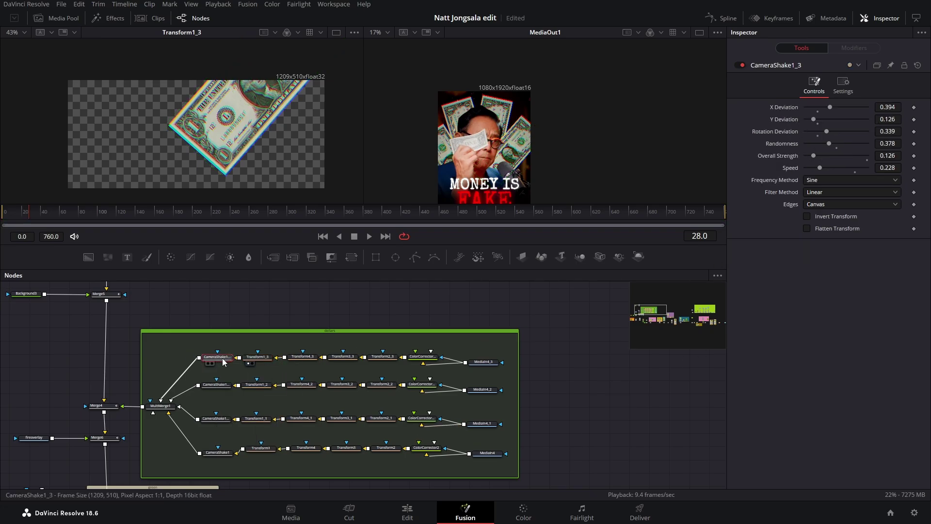
pyautogui.press('1')
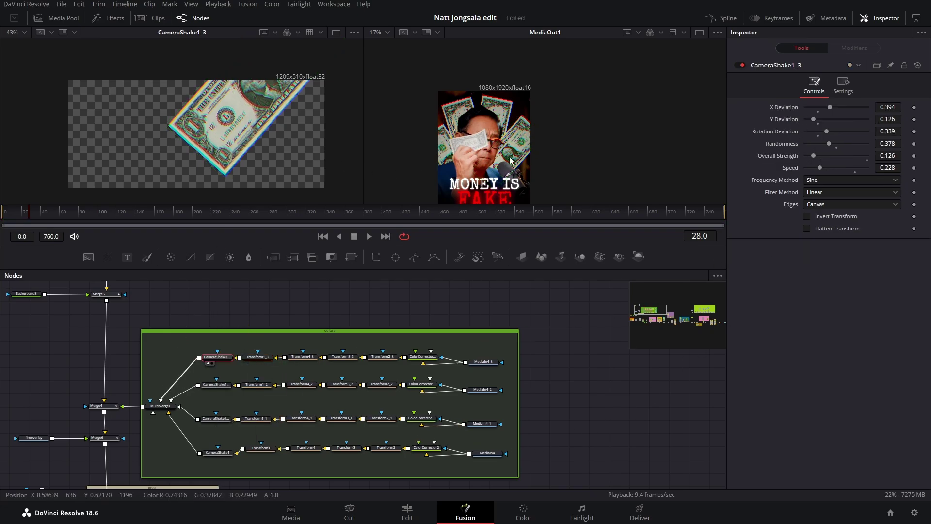
pyautogui.click(2, 221)
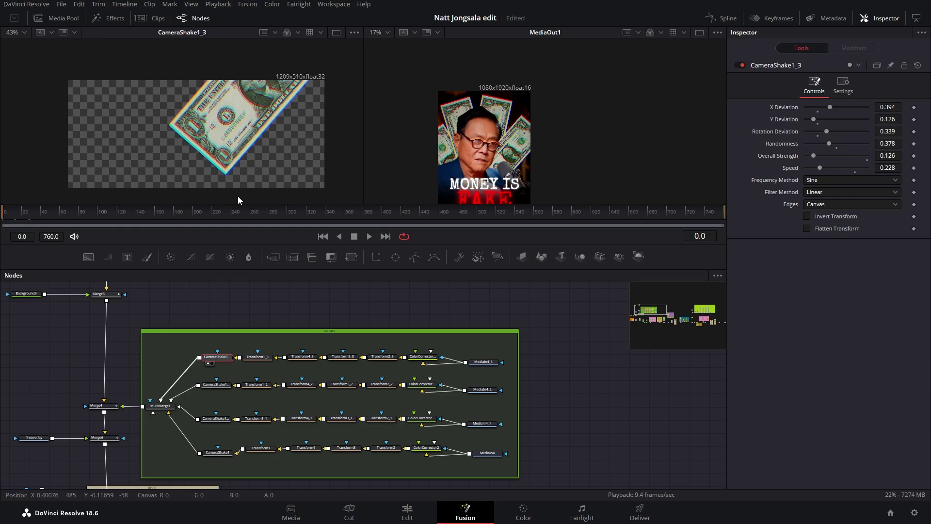
pyautogui.click(369, 236)
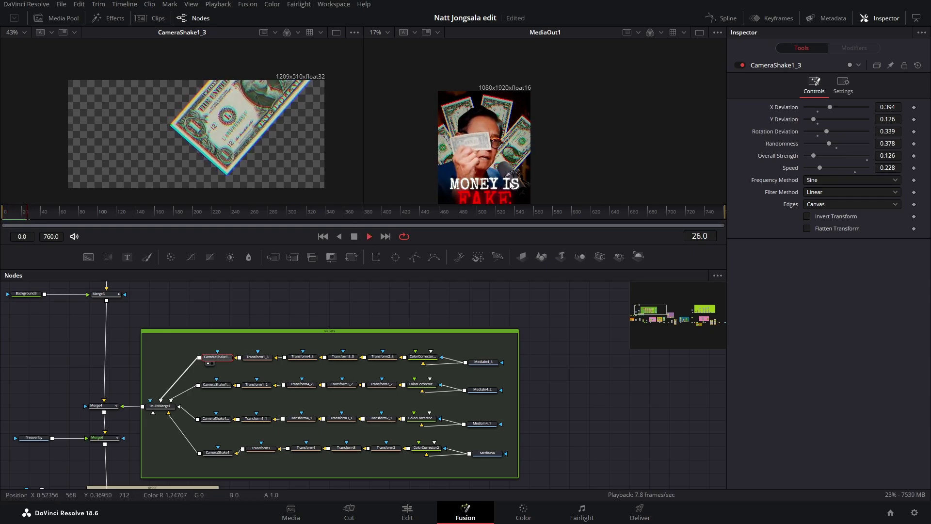
pyautogui.press('space')
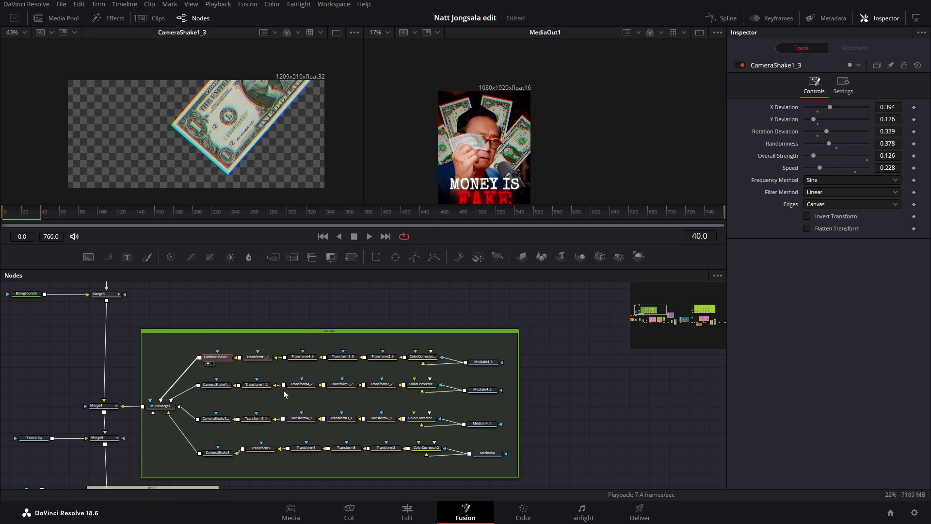
# Compare the position and angle settings of Transform1_2, Transform1_1 and Transform1 in the other three bill branches
pyautogui.click(252, 387)
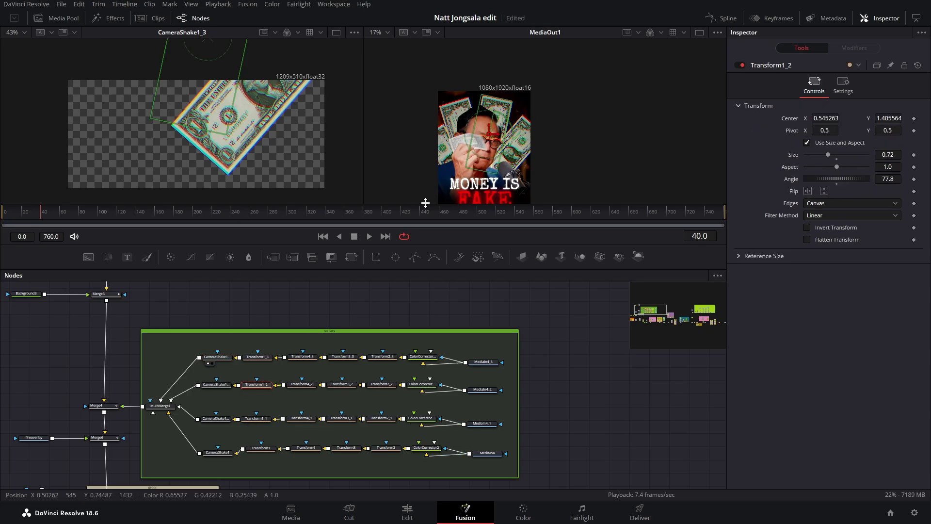
pyautogui.click(257, 420)
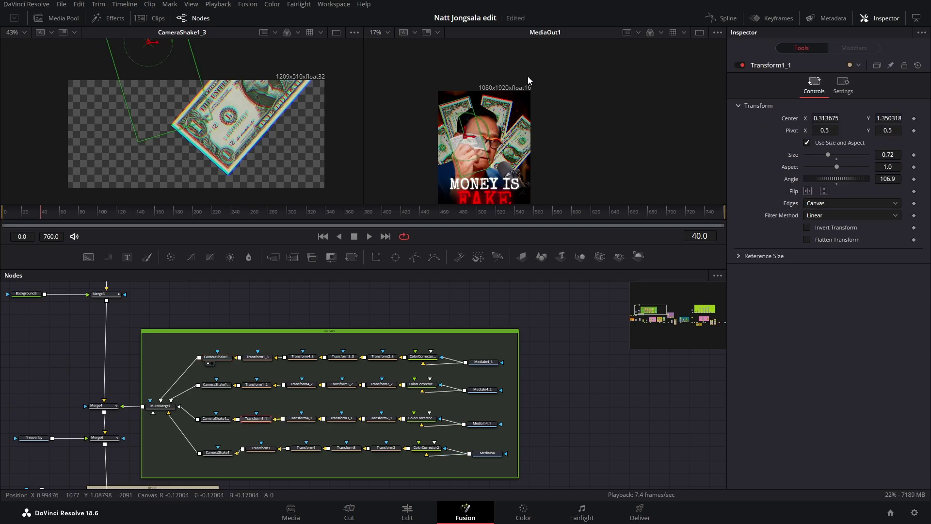
pyautogui.click(259, 452)
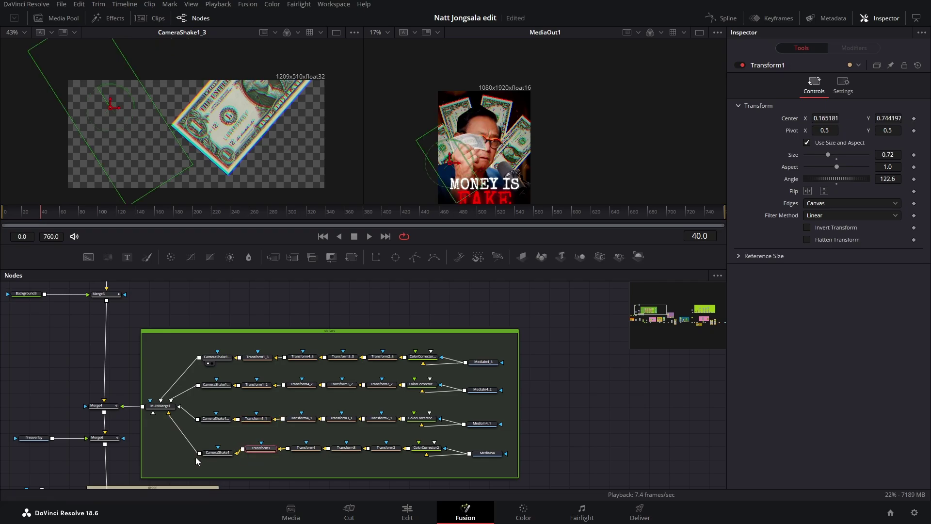
# Compare the deviation, randomness, strength and speed settings of CameraShake1_2, CameraShake1_1 and CameraShake1
pyautogui.click(221, 386)
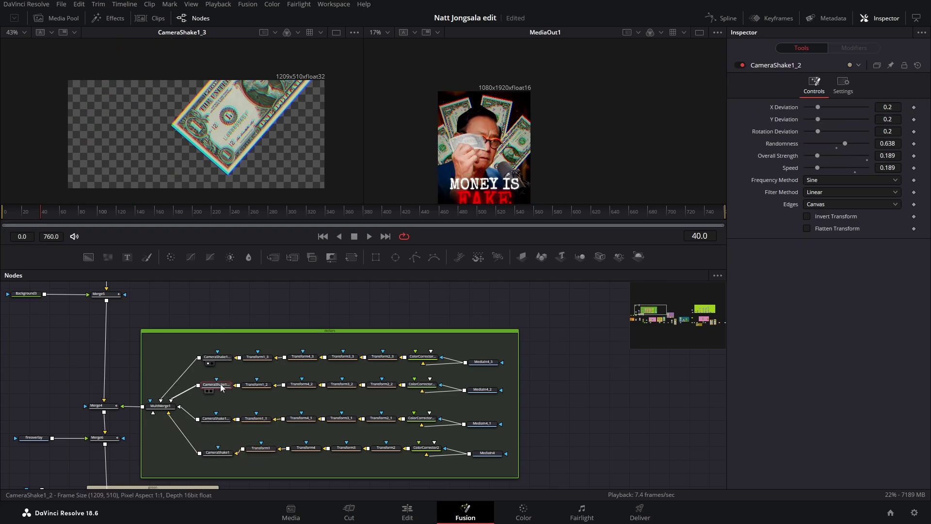
pyautogui.click(217, 421)
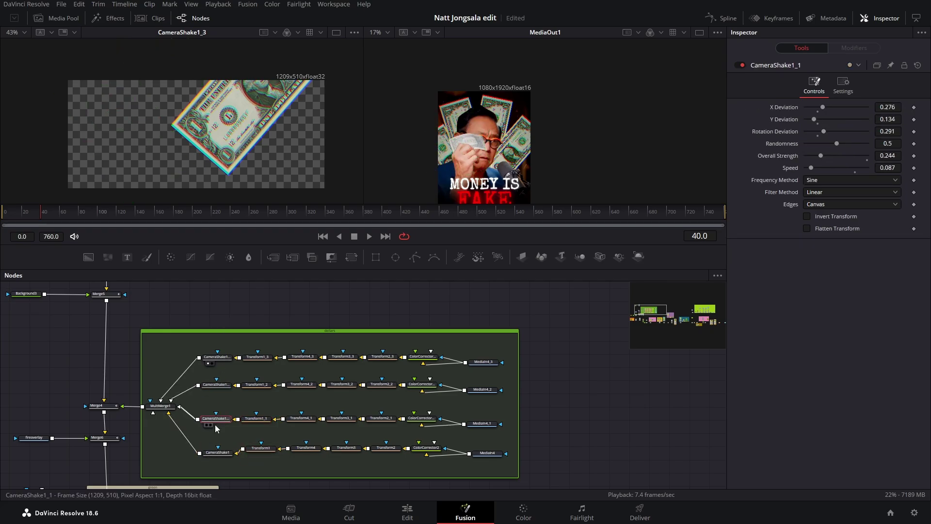
pyautogui.click(214, 454)
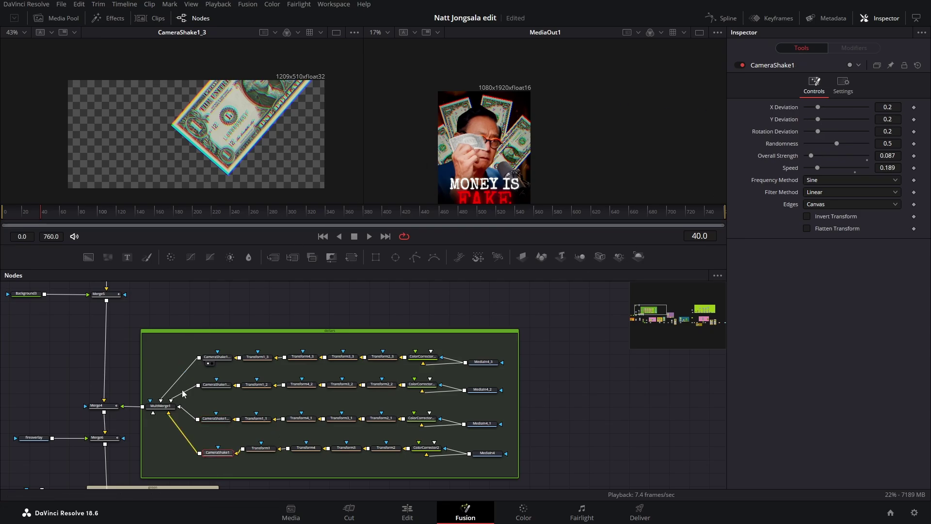
# Examine MultiMerge1's layer list for the bill branches and the merge settings of Merge4
pyautogui.click(162, 407)
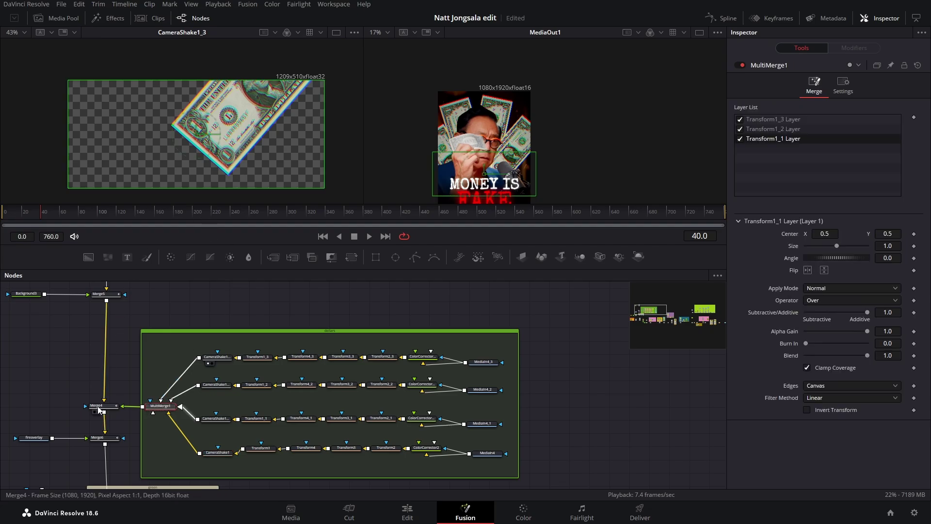
pyautogui.click(99, 408)
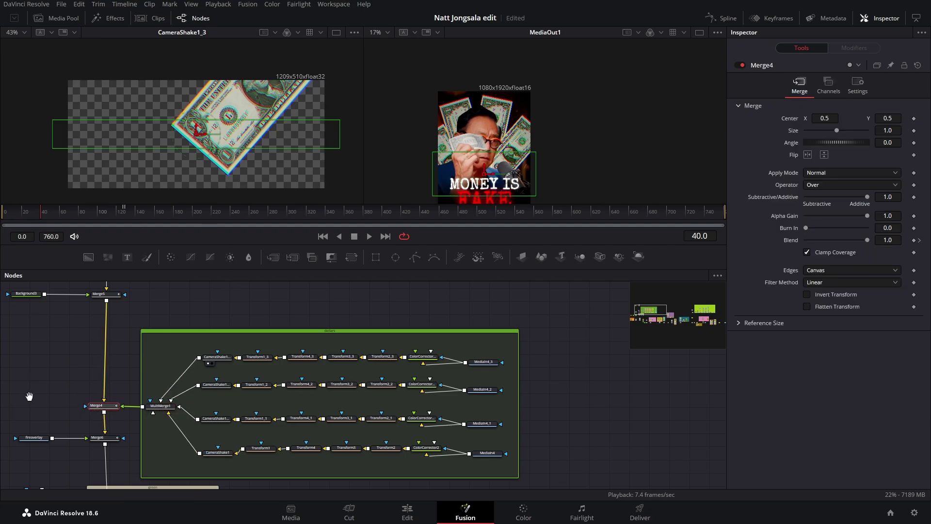
# View the fireoverlay source and its Merge6 result in the first viewer, framing the bills and embers to examine the combined image
pyautogui.scroll(-3, 29, 387)
pyautogui.hscroll(-4, 29, 388)
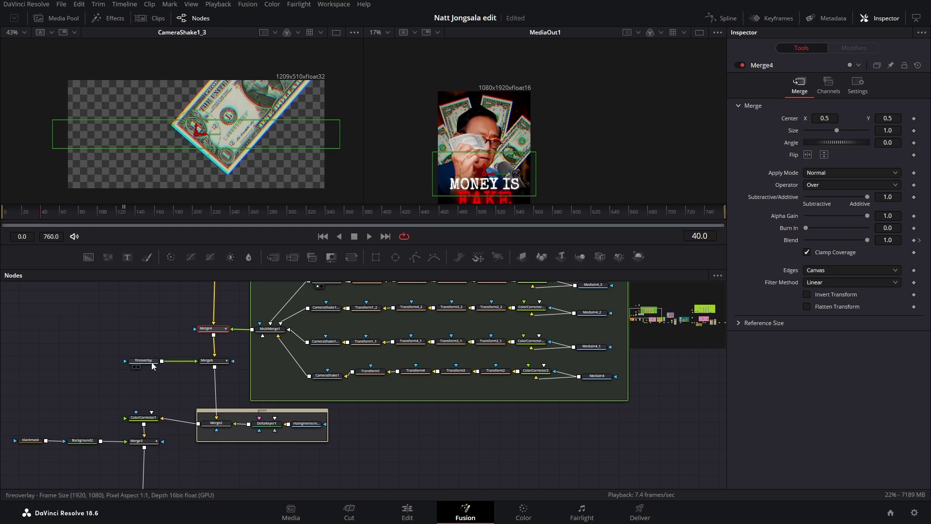
pyautogui.click(134, 366)
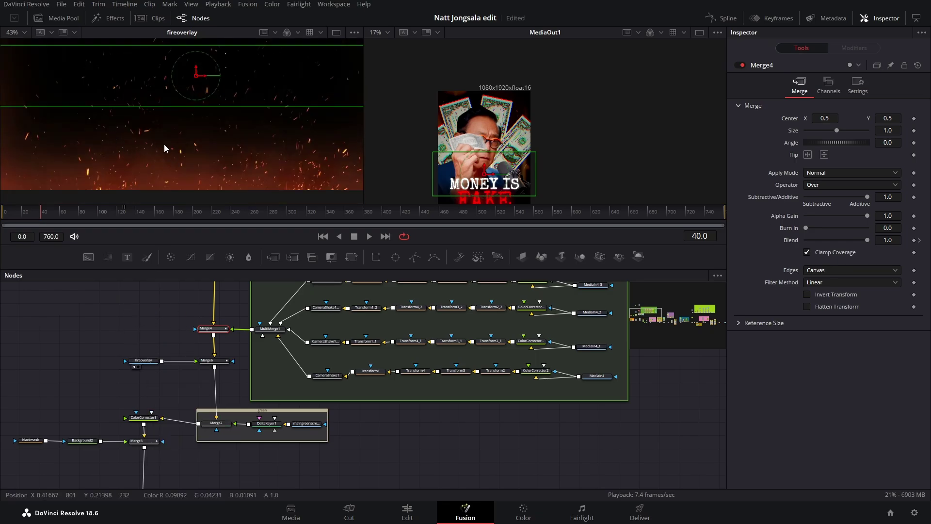
pyautogui.click(206, 367)
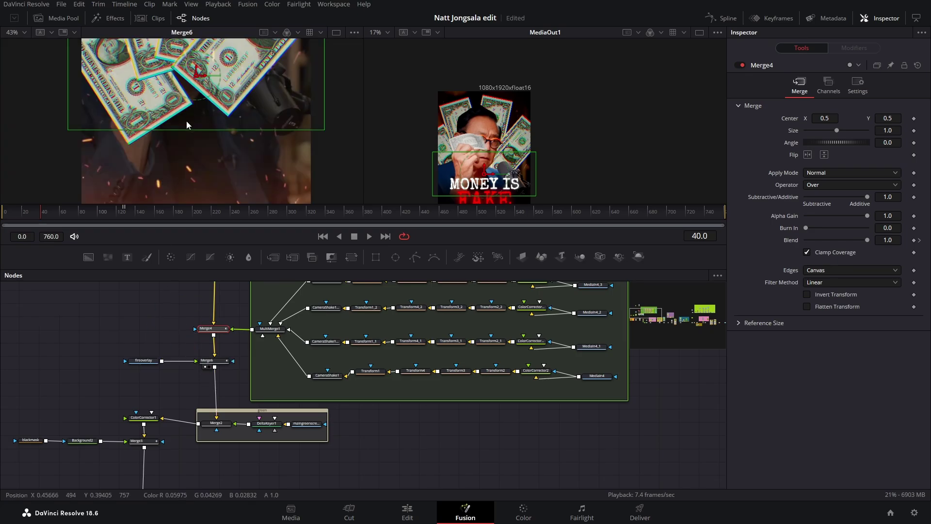
pyautogui.scroll(-6, 196, 99)
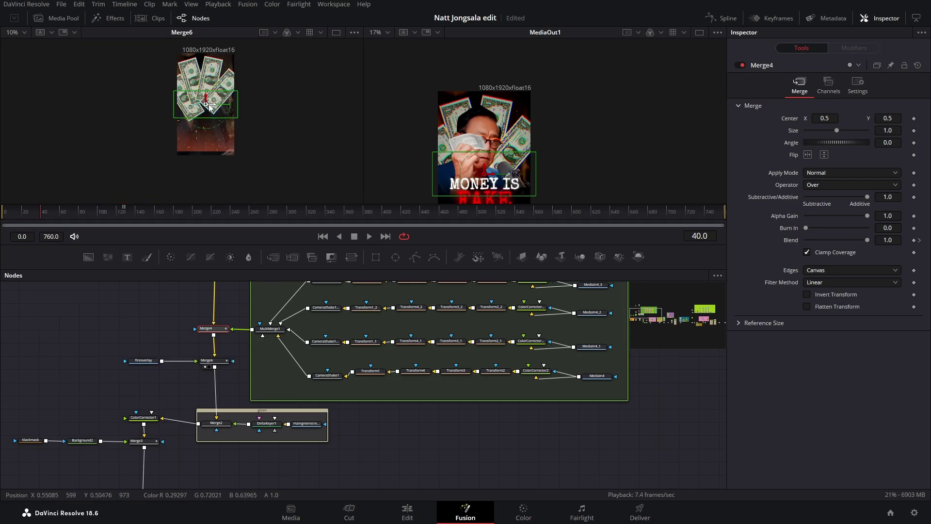
pyautogui.scroll(4, 209, 107)
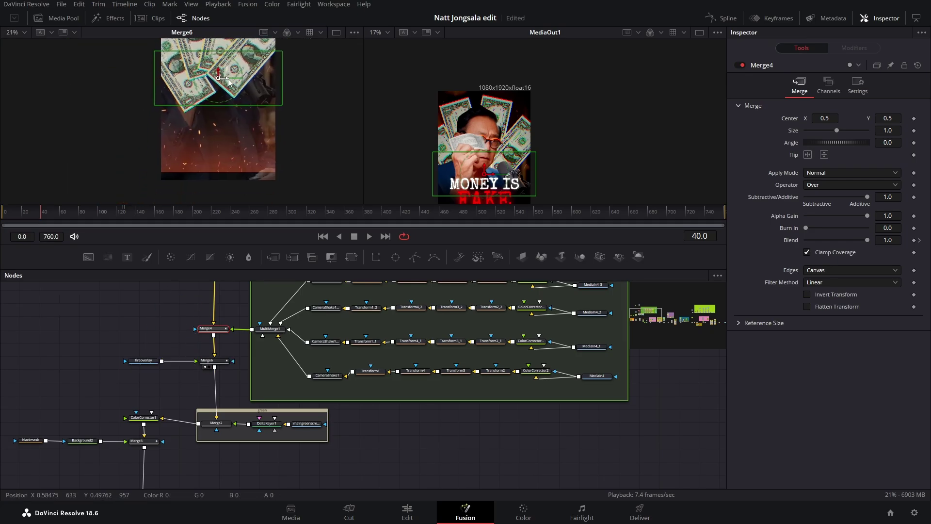
pyautogui.moveTo(229, 81); pyautogui.dragTo(234, 134)
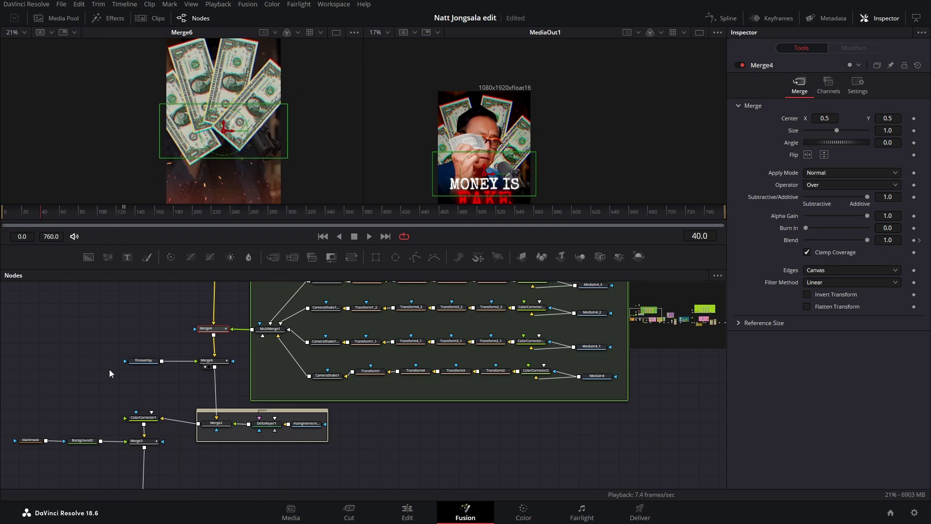
# View the maingreenscreen source of the green-screen keying group in the first viewer
pyautogui.click(309, 426)
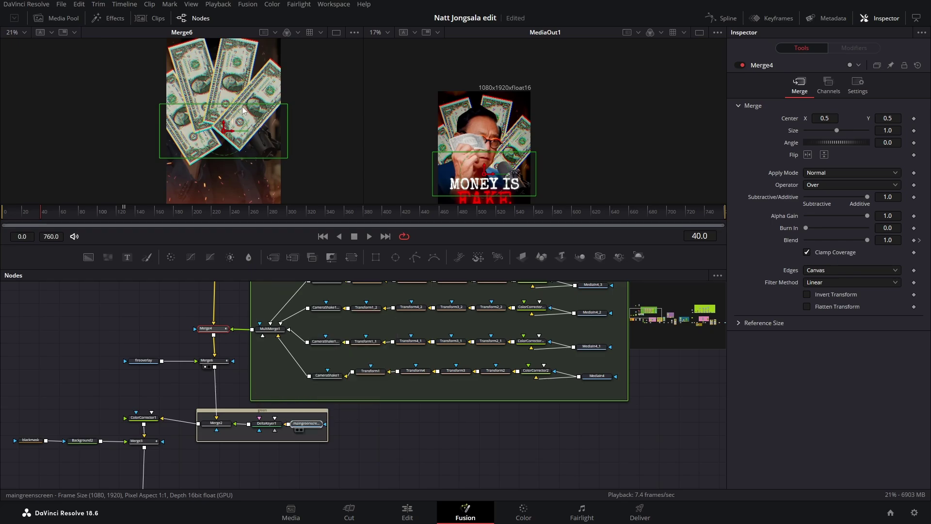
pyautogui.press('1')
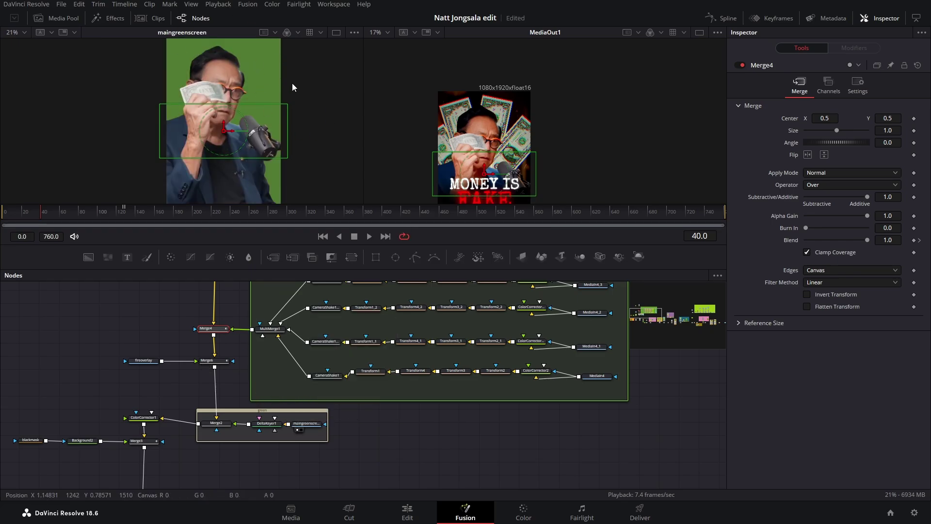
# Save the project, and view the DeltaKeyer1 cutout and its Merge2 composite in the first viewer
pyautogui.hotkey('ctrl', 's')
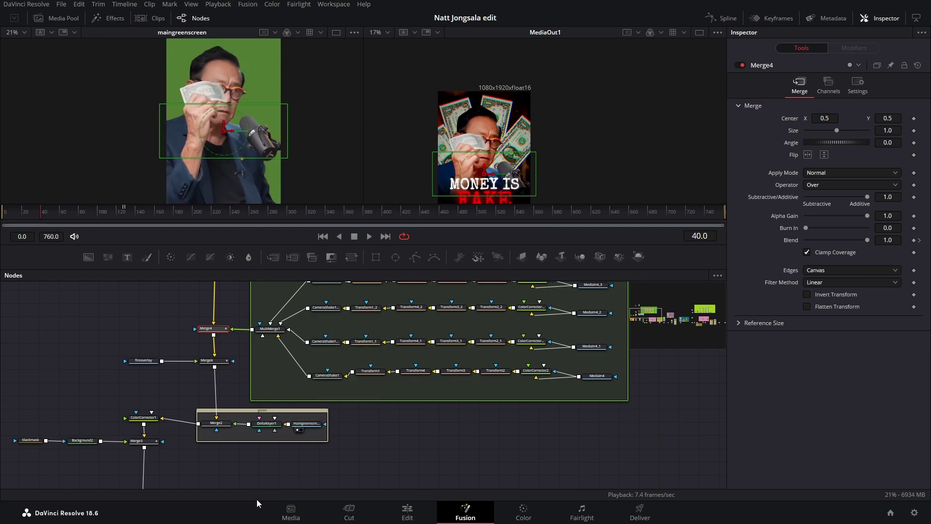
pyautogui.click(258, 430)
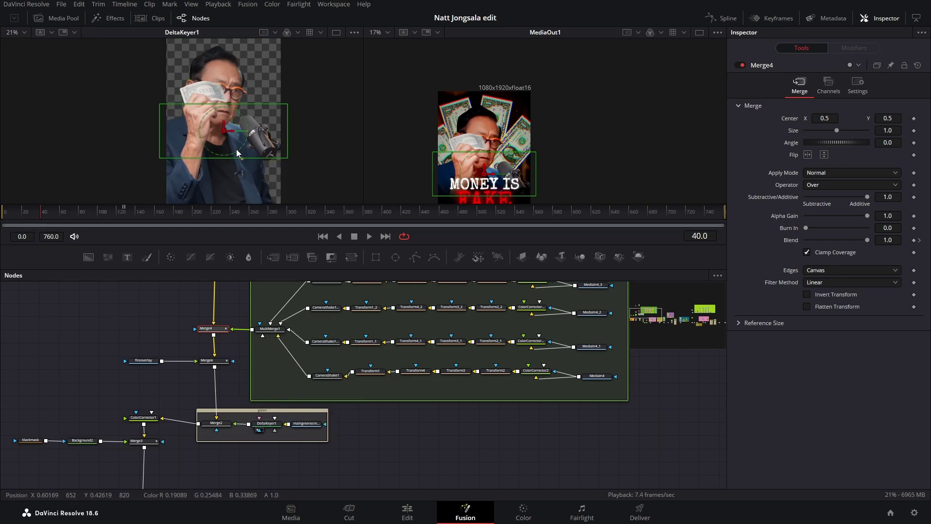
pyautogui.click(209, 430)
pyautogui.scroll(-5, 153, 116)
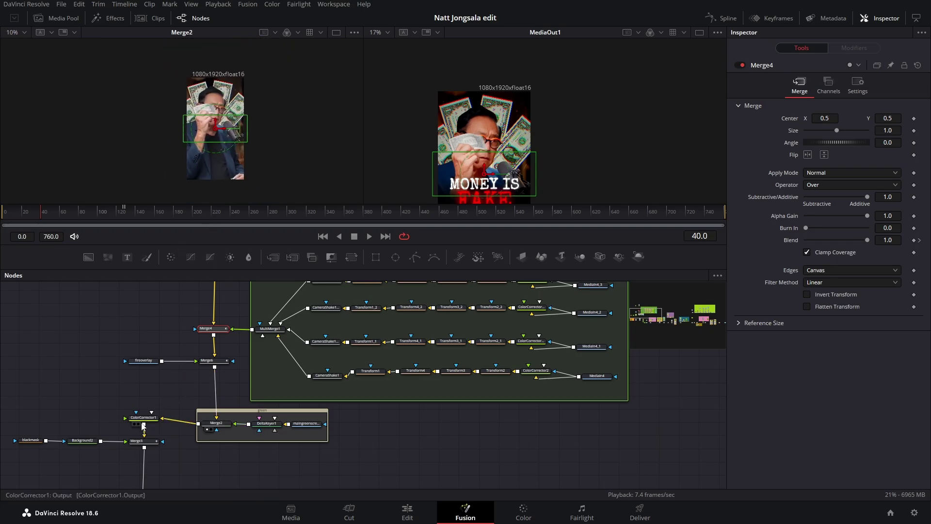
# View ColorCorrector1's output enlarged in the first viewer and open its correction settings
pyautogui.moveTo(144, 420); pyautogui.dragTo(186, 105)
pyautogui.scroll(3, 240, 147)
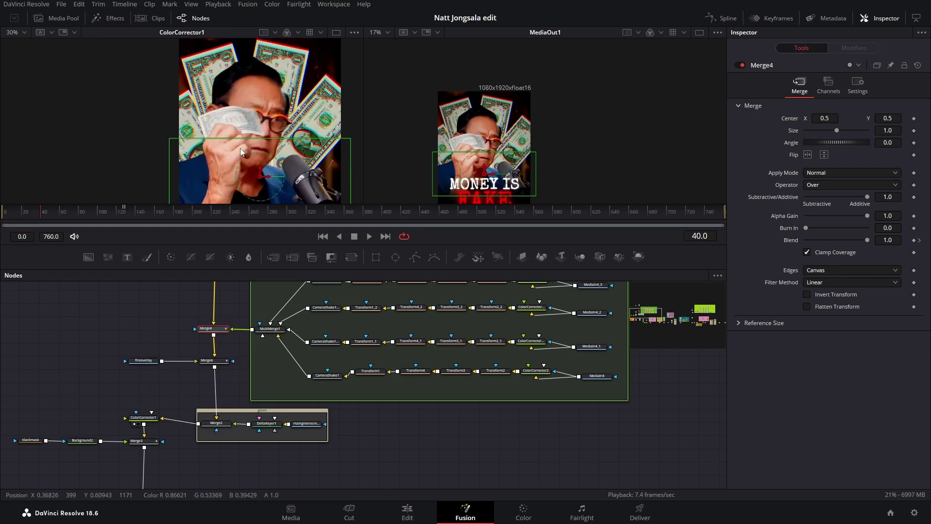
pyautogui.click(144, 418)
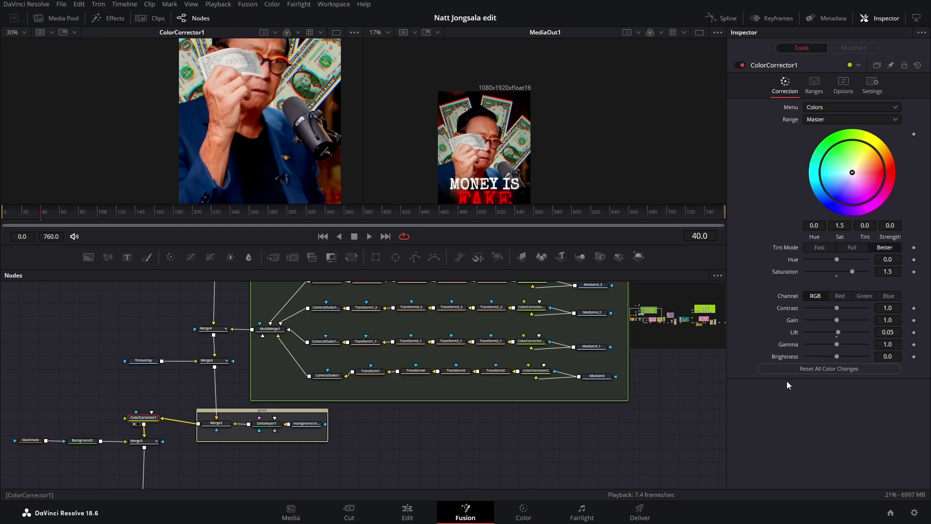
# Compare ColorCorrector1's Shadows and Midtones color settings, and return the range to Master
pyautogui.click(819, 122)
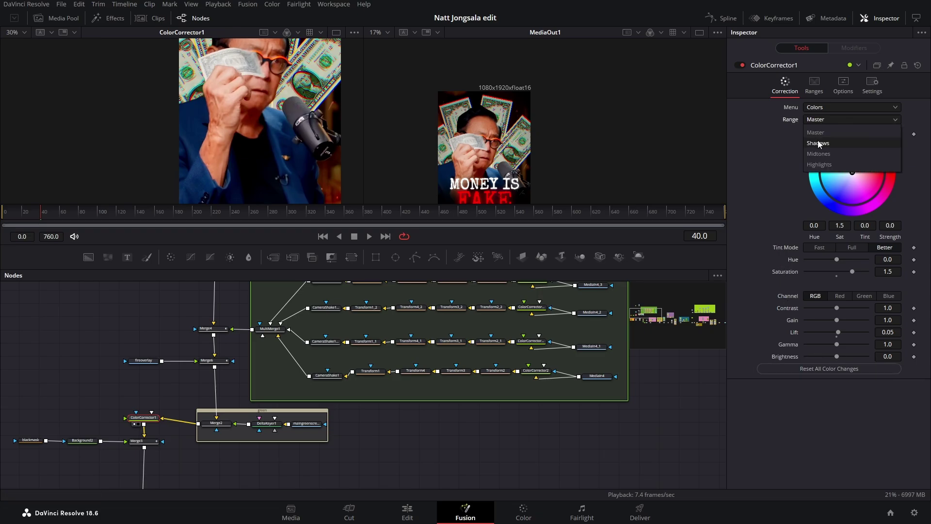
pyautogui.click(819, 141)
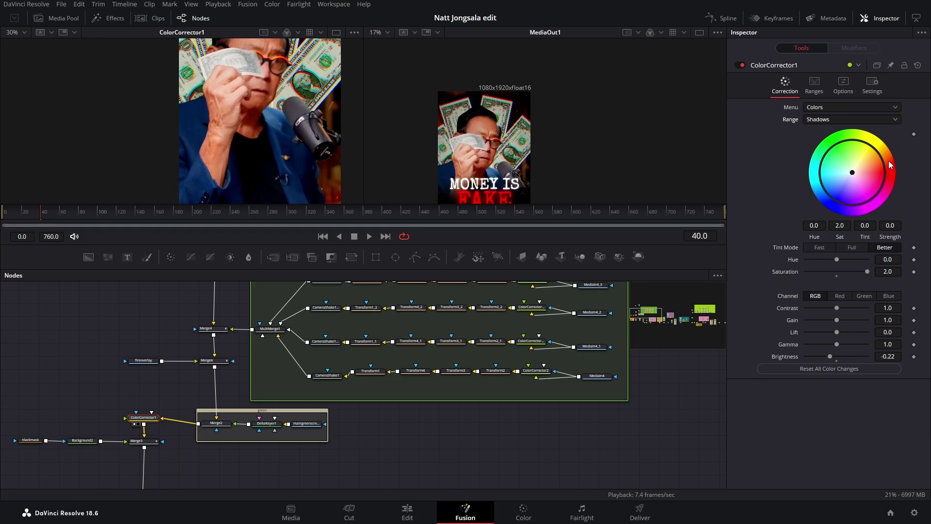
pyautogui.click(856, 120)
pyautogui.click(828, 156)
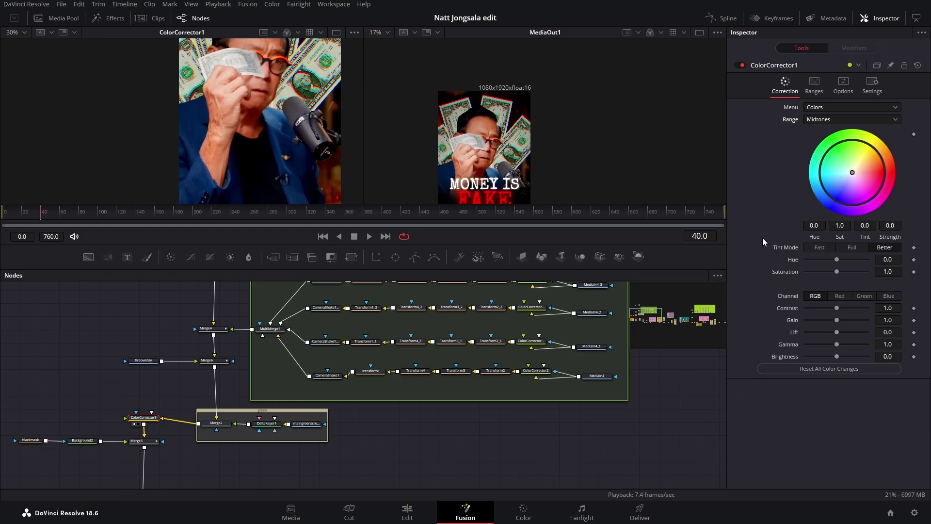
pyautogui.click(844, 120)
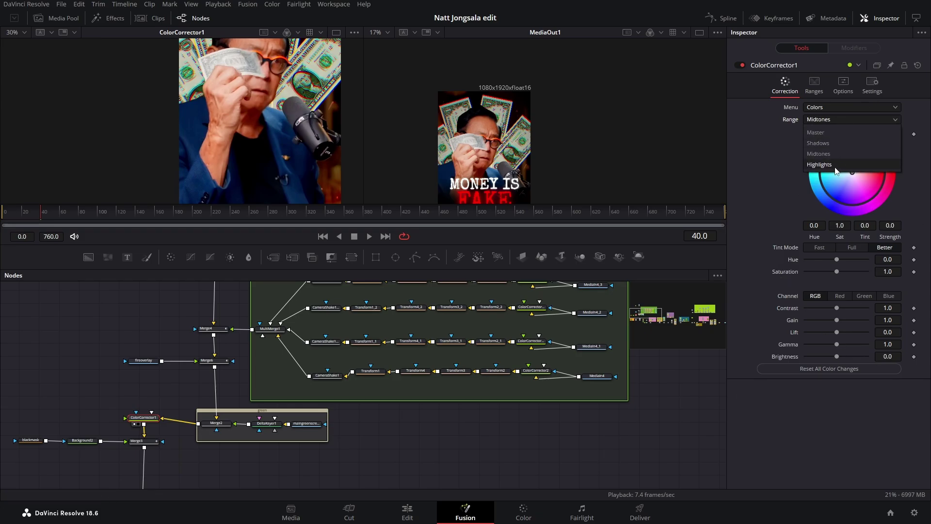
pyautogui.click(836, 166)
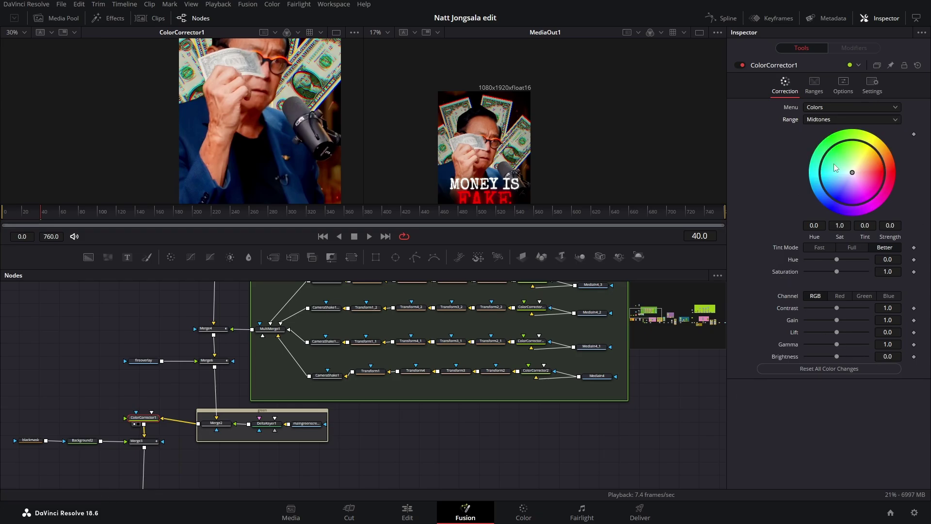
pyautogui.click(844, 120)
pyautogui.click(824, 132)
# View the blackmask, Background2 and ColorCorrector1 outputs in turn in the first viewer to compare them
pyautogui.moveTo(81, 380); pyautogui.dragTo(178, 355)
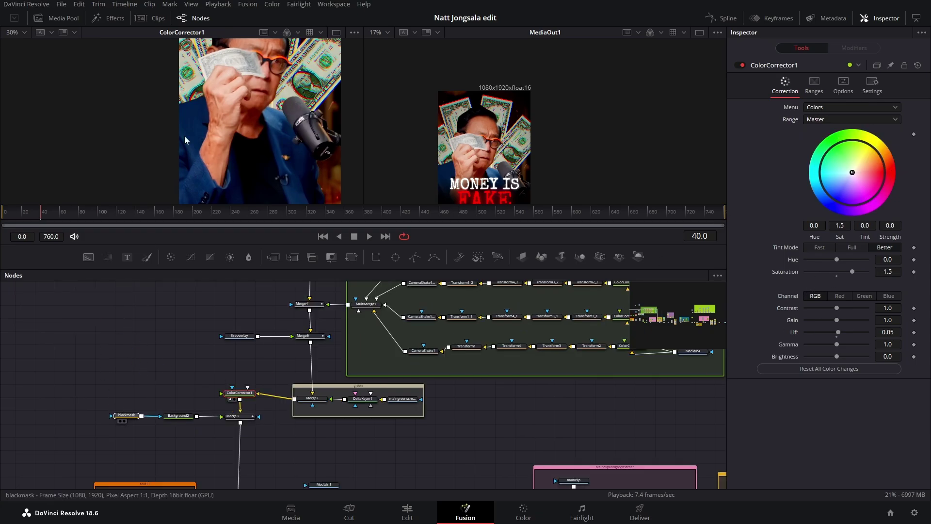
pyautogui.click(120, 421)
pyautogui.scroll(-3, 281, 102)
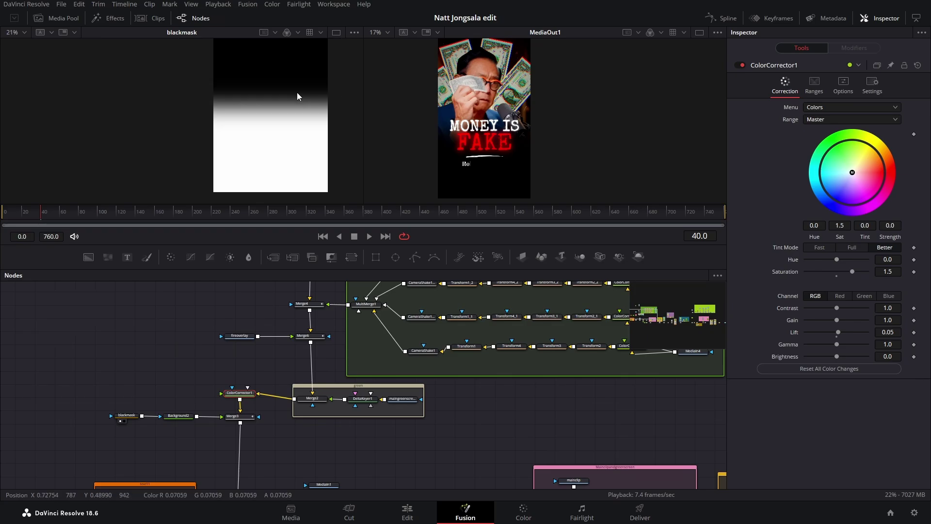
pyautogui.press('1')
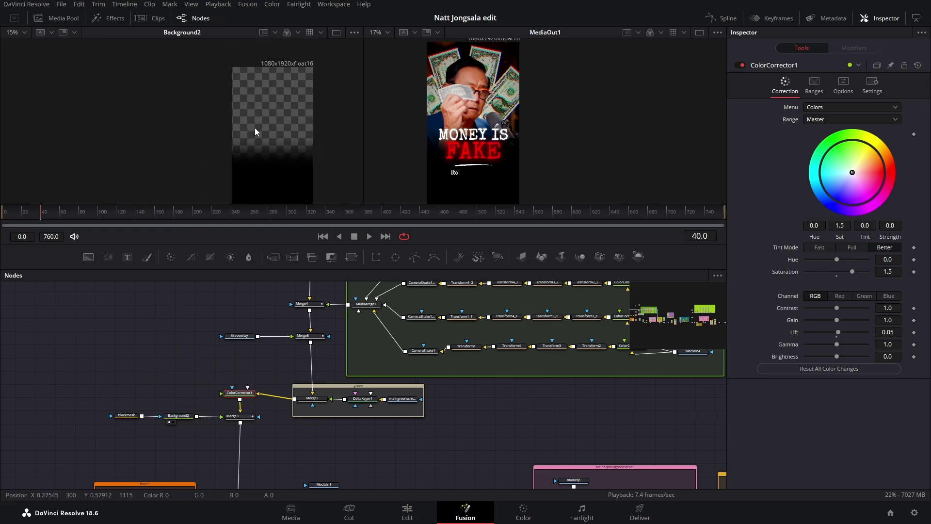
pyautogui.press('1')
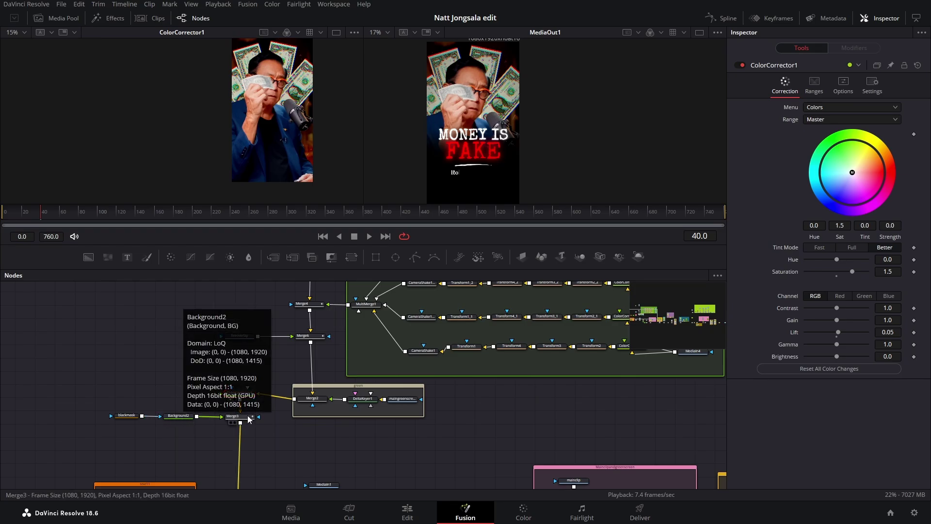
pyautogui.moveTo(184, 420); pyautogui.dragTo(283, 98)
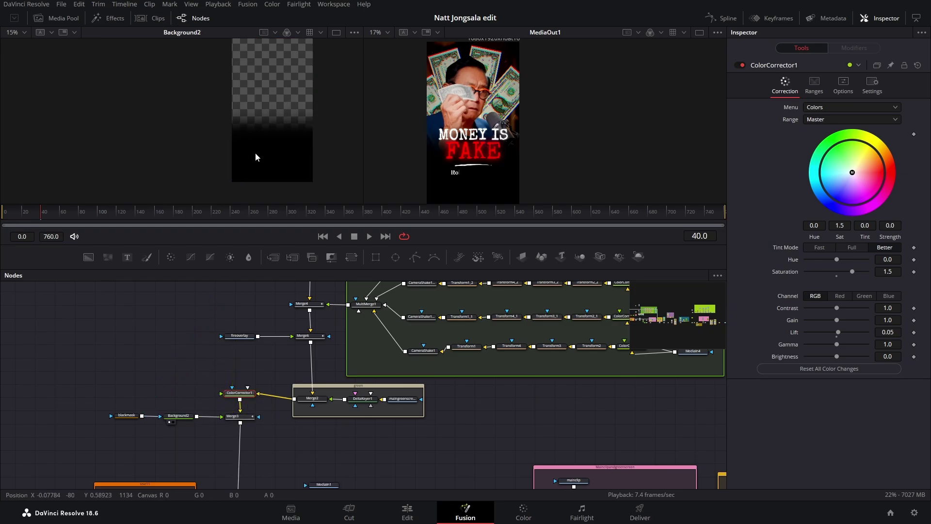
# Examine the settings of Background2 and the blackmask rectangle, and view their combined result at Merge3
pyautogui.click(177, 417)
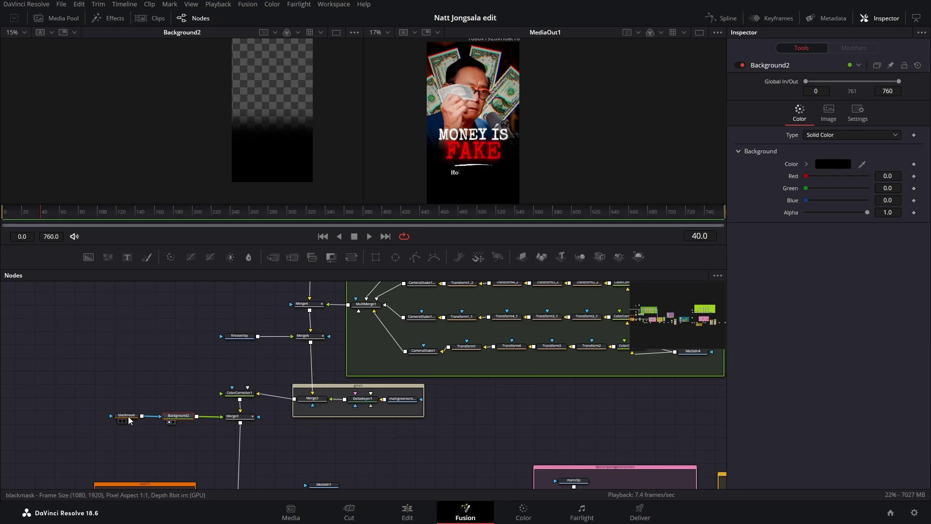
pyautogui.moveTo(130, 420); pyautogui.dragTo(218, 132)
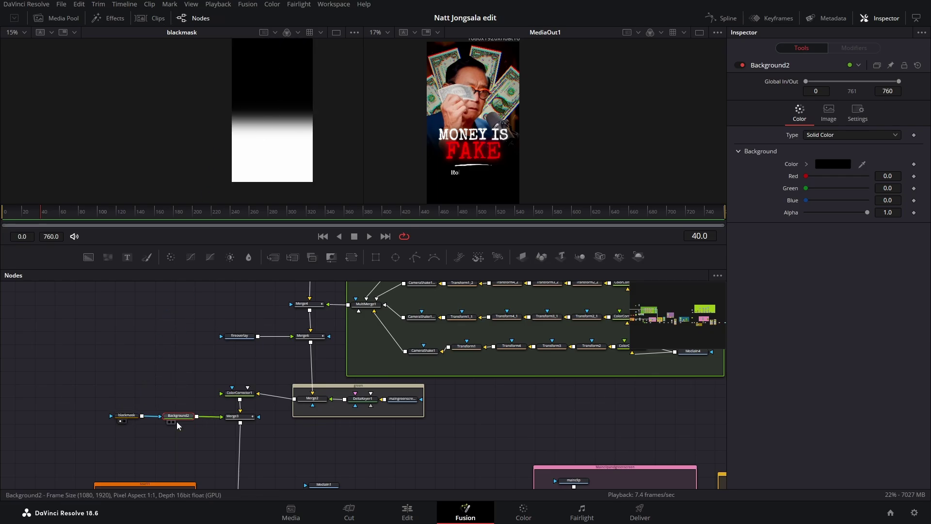
pyautogui.moveTo(177, 421); pyautogui.dragTo(247, 117)
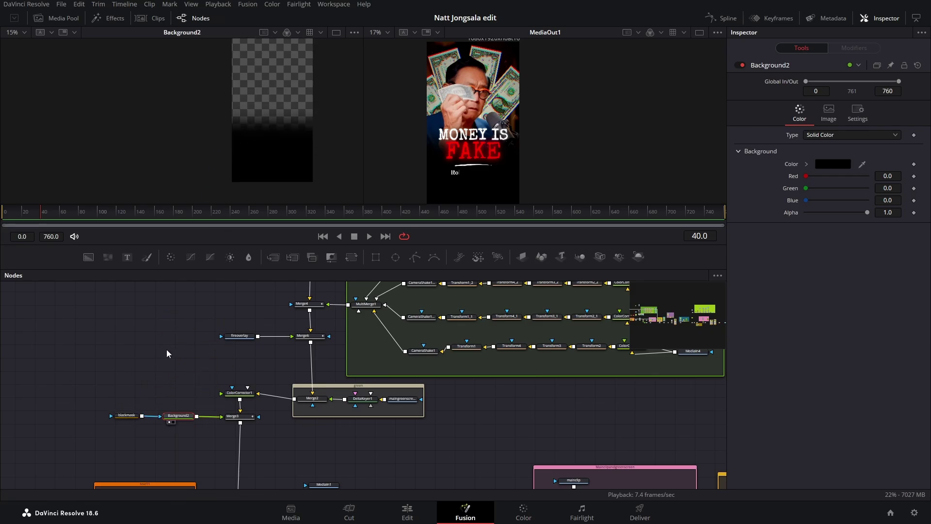
pyautogui.click(122, 416)
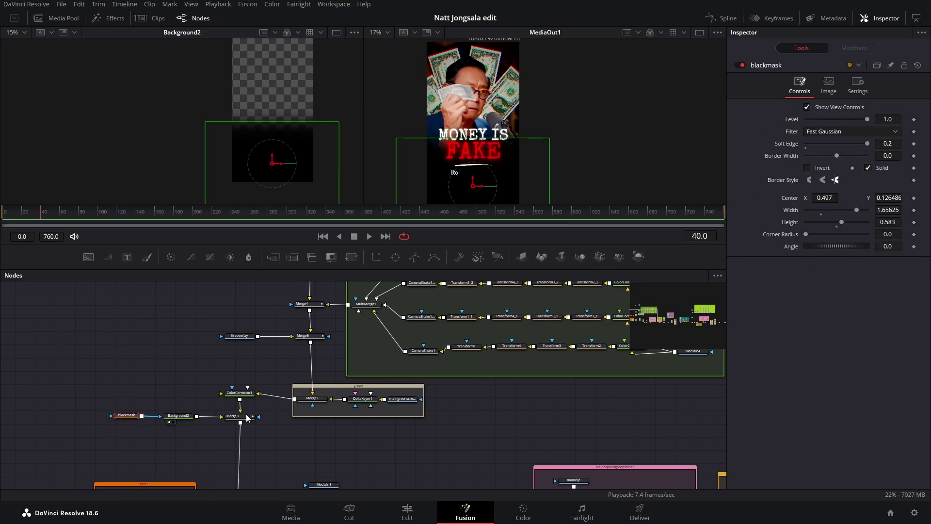
pyautogui.moveTo(247, 418); pyautogui.dragTo(226, 157)
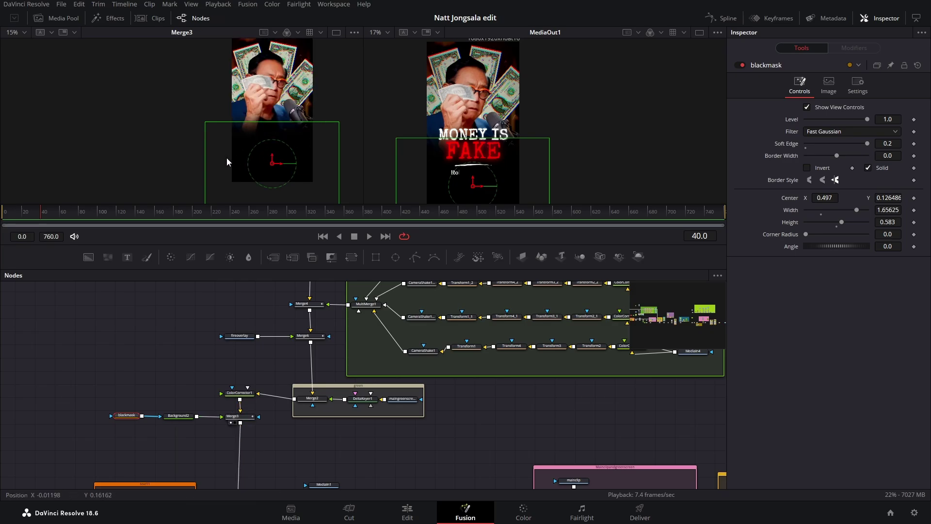
pyautogui.click(184, 333)
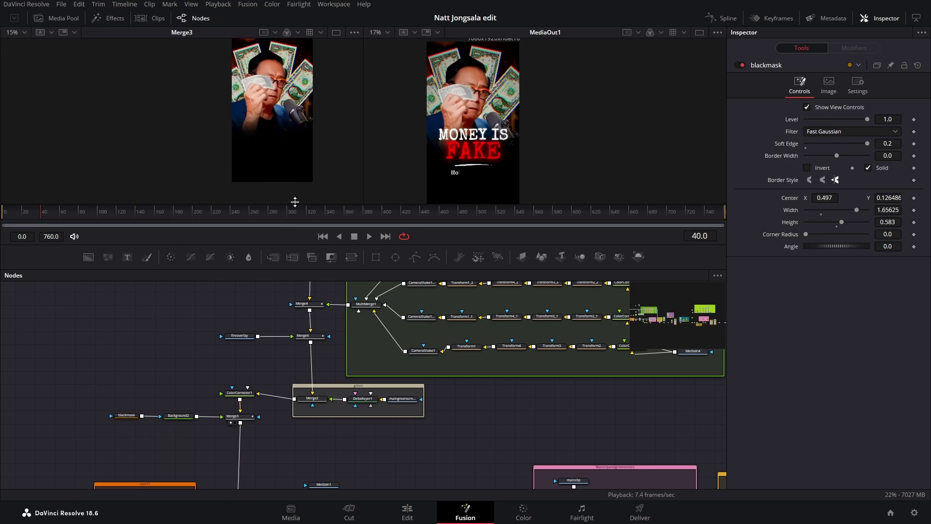
# Examine the MONEY IS and FAKE text nodes with their Glow1 and Glow2 settings, and view Merge7_1's result
pyautogui.scroll(-3, 173, 309)
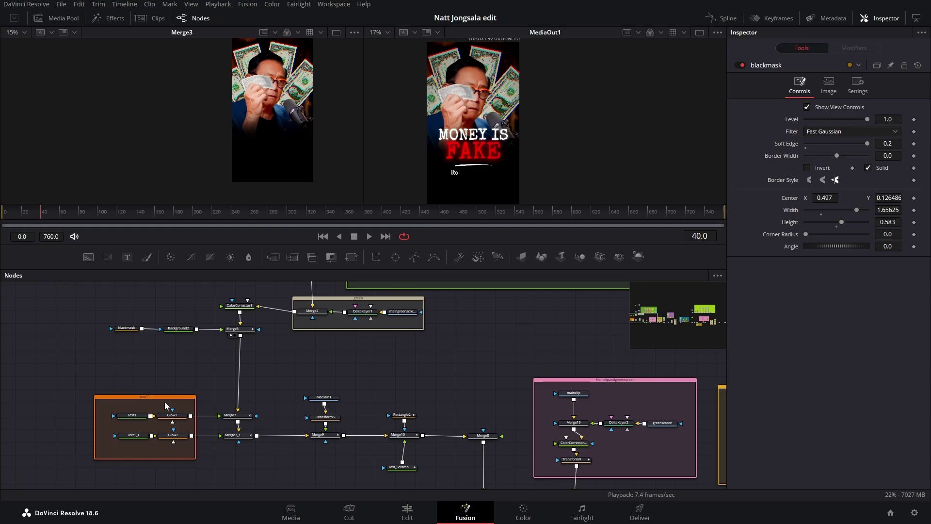
pyautogui.click(133, 416)
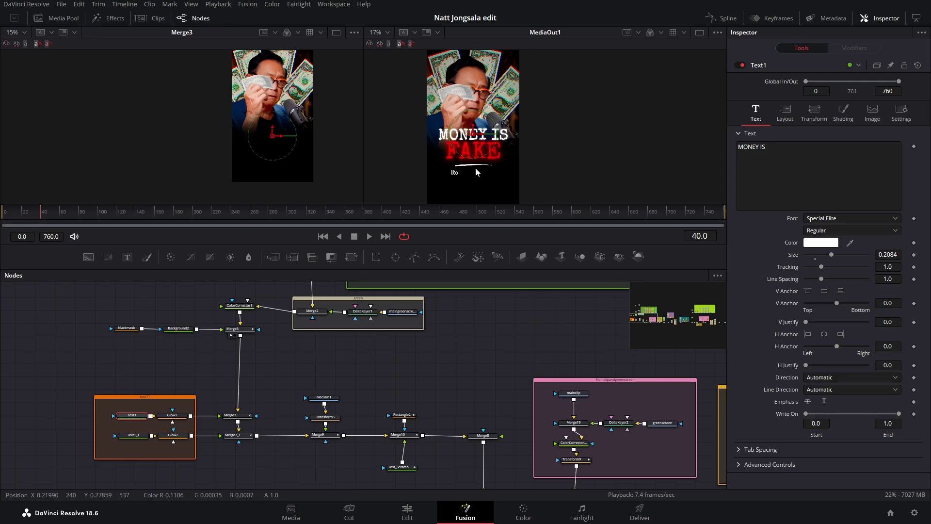
pyautogui.click(172, 415)
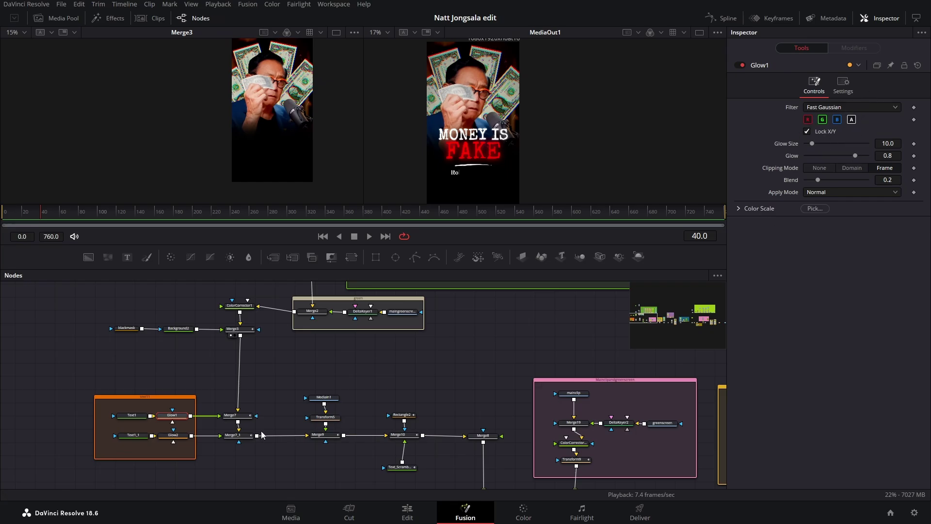
pyautogui.click(130, 435)
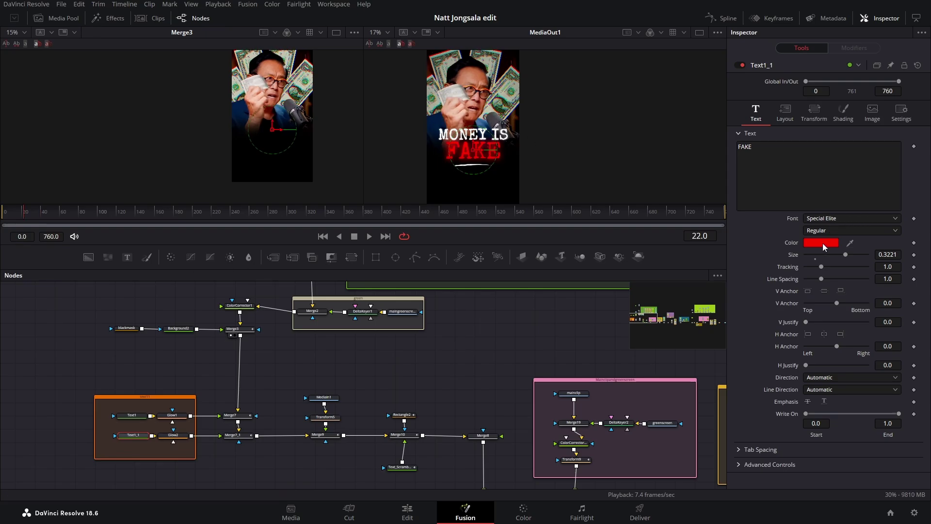
pyautogui.click(170, 435)
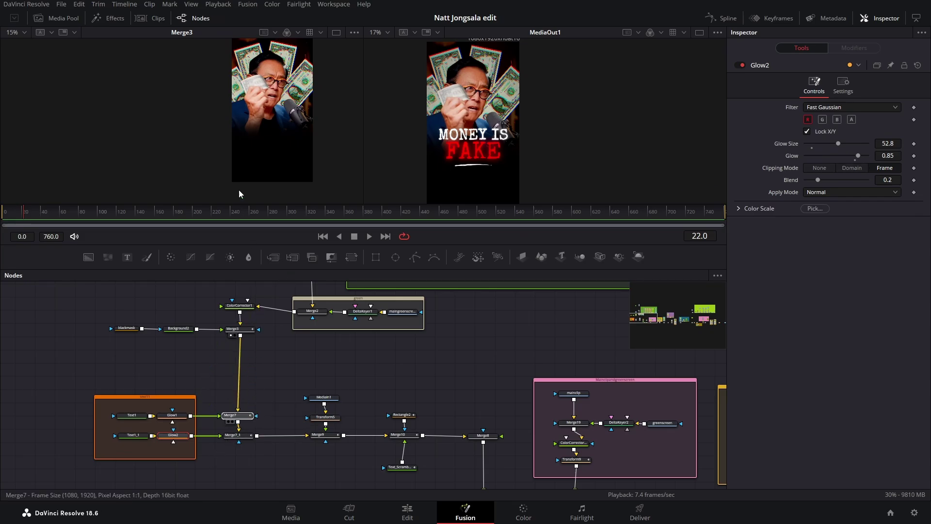
pyautogui.moveTo(239, 194); pyautogui.dragTo(229, 119)
pyautogui.moveTo(241, 436); pyautogui.dragTo(243, 167)
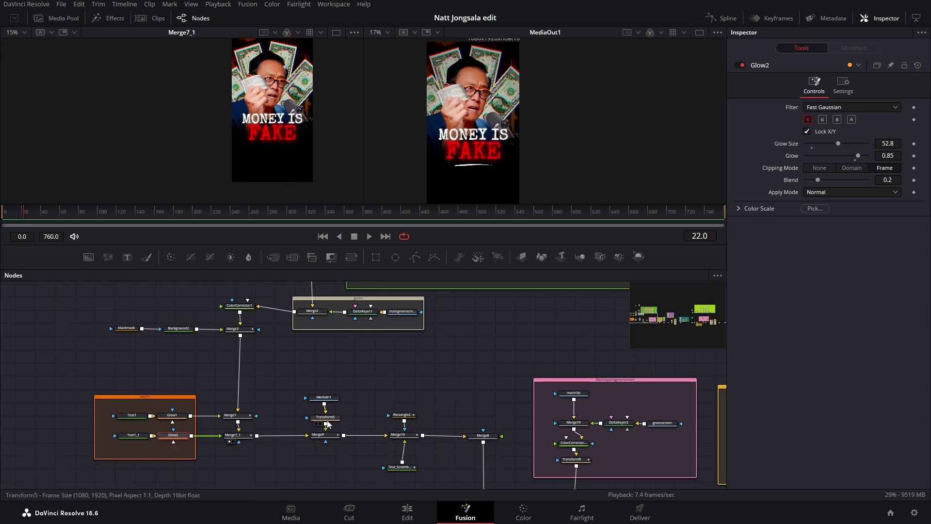
# View the underline source MediaIn1, its Transform5 settings and the Merge9 result in the first viewer
pyautogui.moveTo(326, 399)
pyautogui.mouseDown()
pyautogui.moveTo(252, 165)
pyautogui.moveTo(256, 121)
pyautogui.mouseUp()
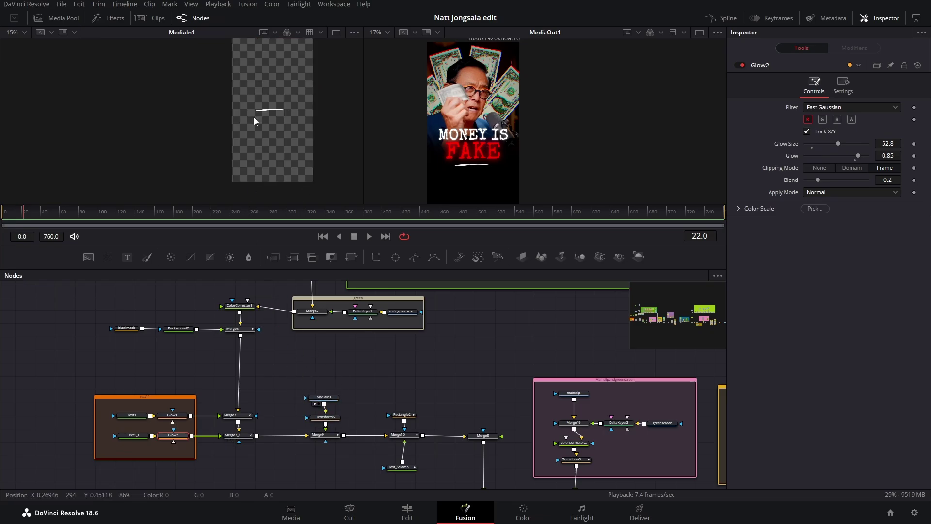
pyautogui.moveTo(328, 417); pyautogui.dragTo(246, 97)
pyautogui.click(328, 416)
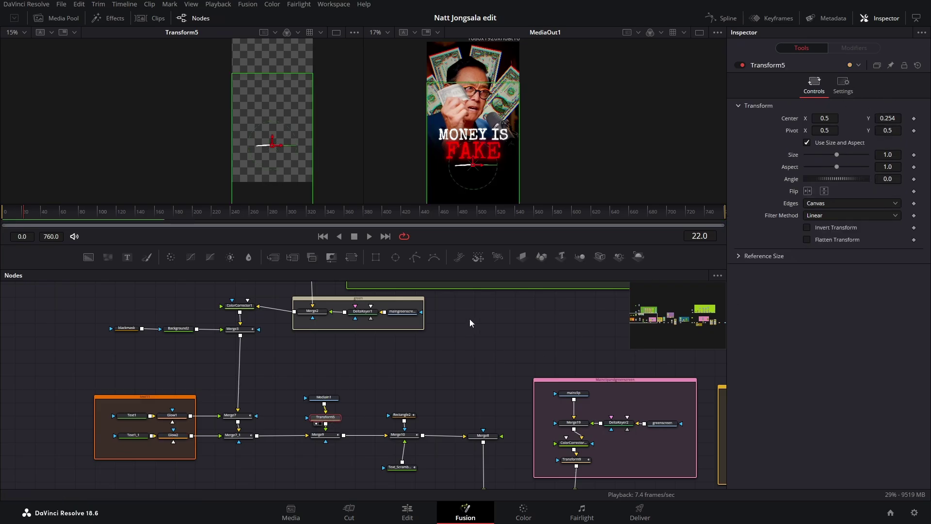
pyautogui.moveTo(318, 434); pyautogui.dragTo(255, 94)
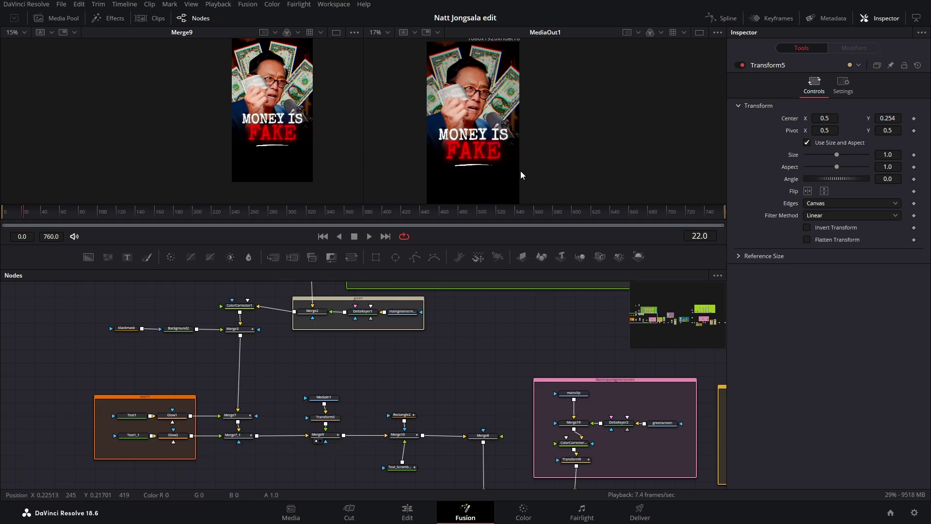
# Add a rectangle mask to Merge9 and move it beside the underline, centered at about X -0.008, Y 0.28
pyautogui.moveTo(375, 256); pyautogui.dragTo(324, 439)
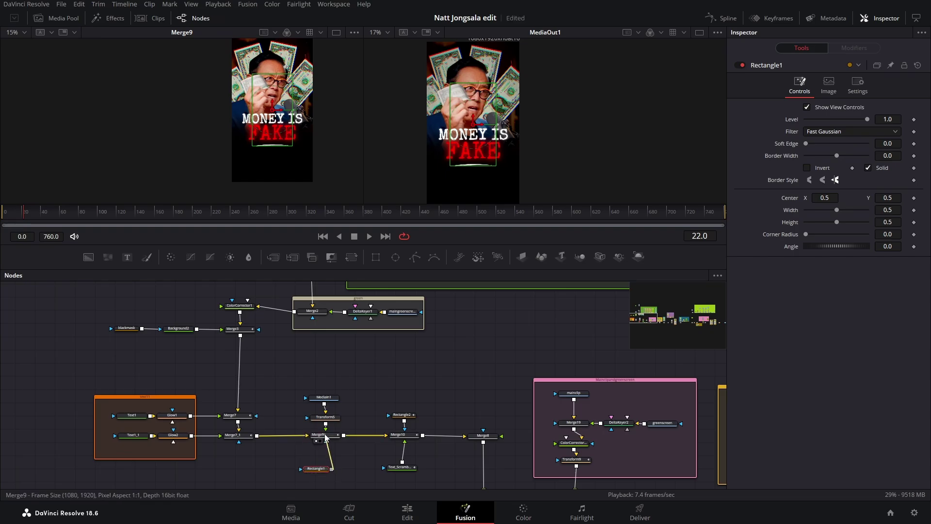
pyautogui.moveTo(473, 130); pyautogui.dragTo(435, 165)
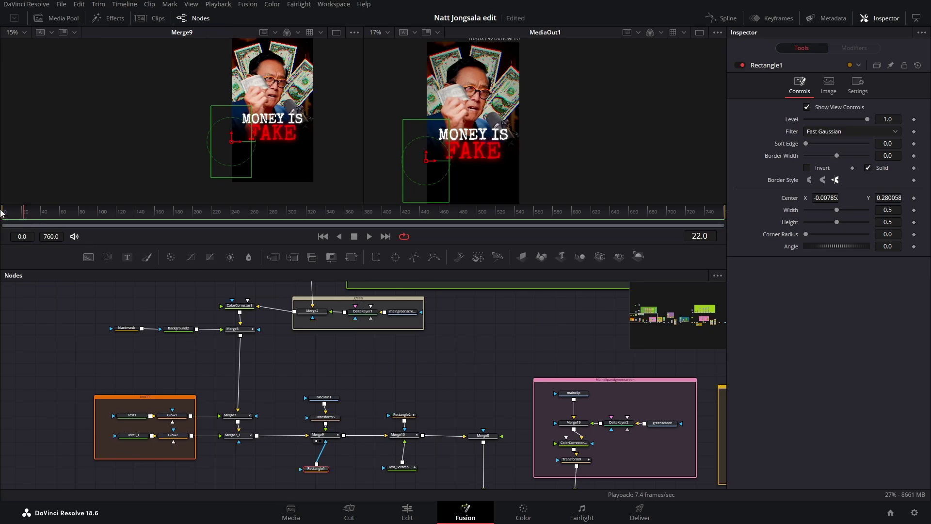
# Animate Rectangle1's center with keyframes at frames 20 and 36, moving it across the underline to about X 0.51 at frame 36
pyautogui.moveTo(24, 217)
pyautogui.mouseDown()
pyautogui.moveTo(16, 216)
pyautogui.moveTo(44, 216)
pyautogui.moveTo(37, 216)
pyautogui.mouseUp()
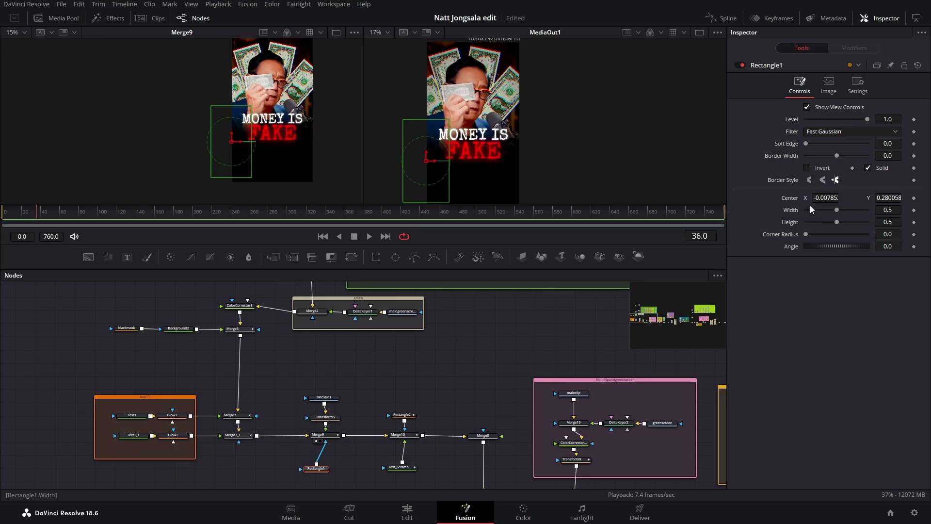
pyautogui.click(914, 199)
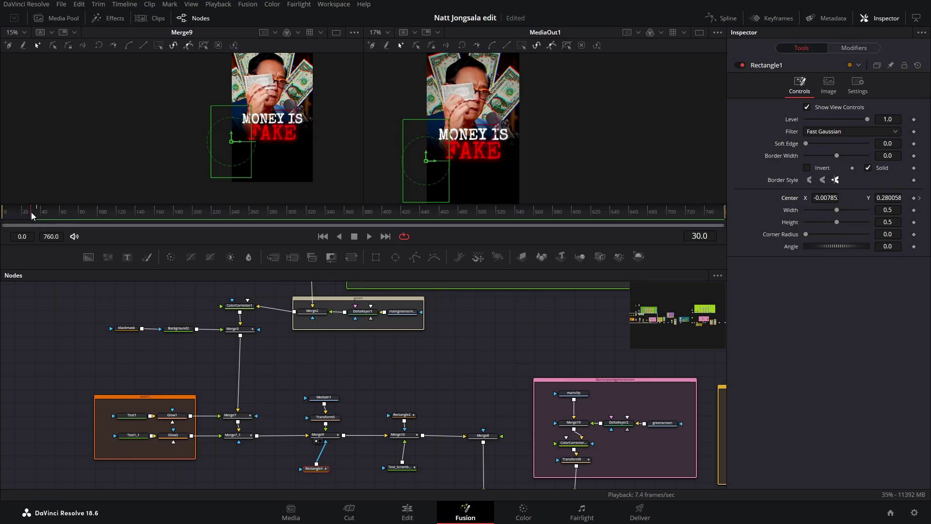
pyautogui.moveTo(31, 211); pyautogui.dragTo(22, 213)
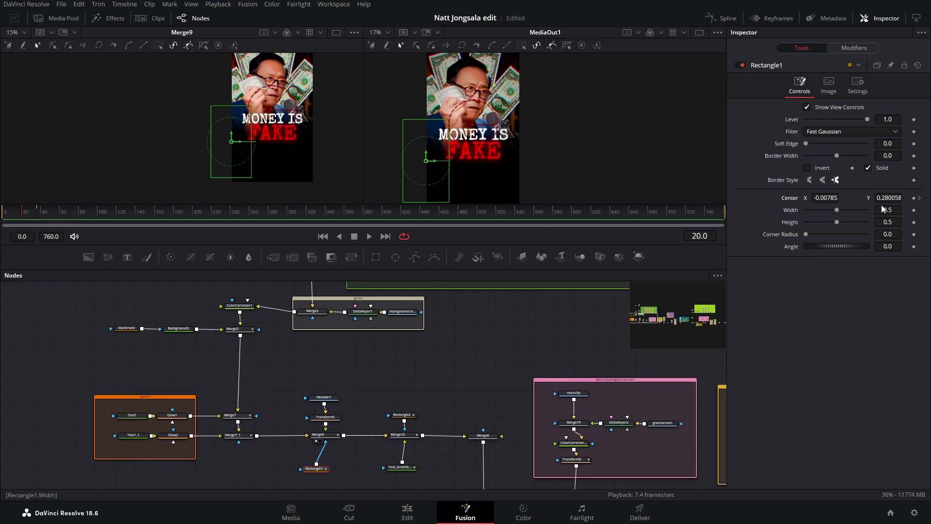
pyautogui.click(914, 198)
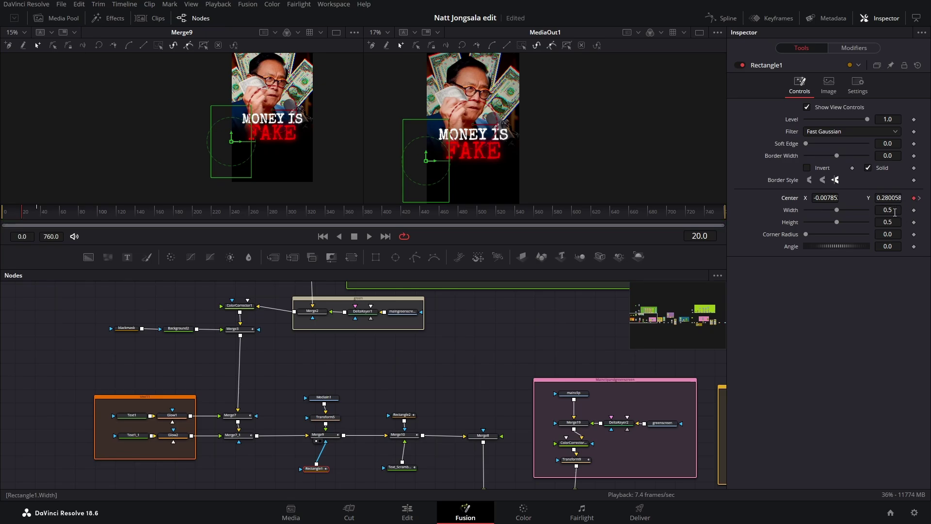
pyautogui.click(920, 199)
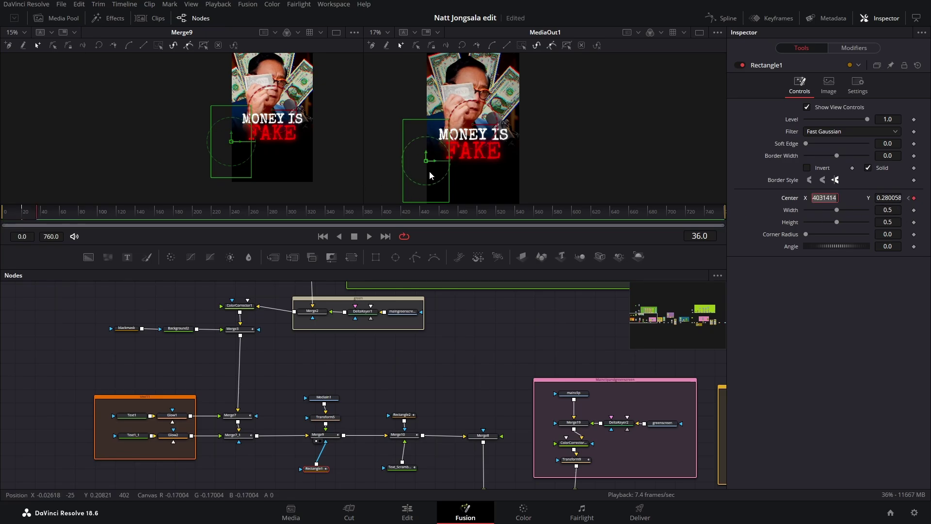
pyautogui.moveTo(436, 161); pyautogui.dragTo(485, 161)
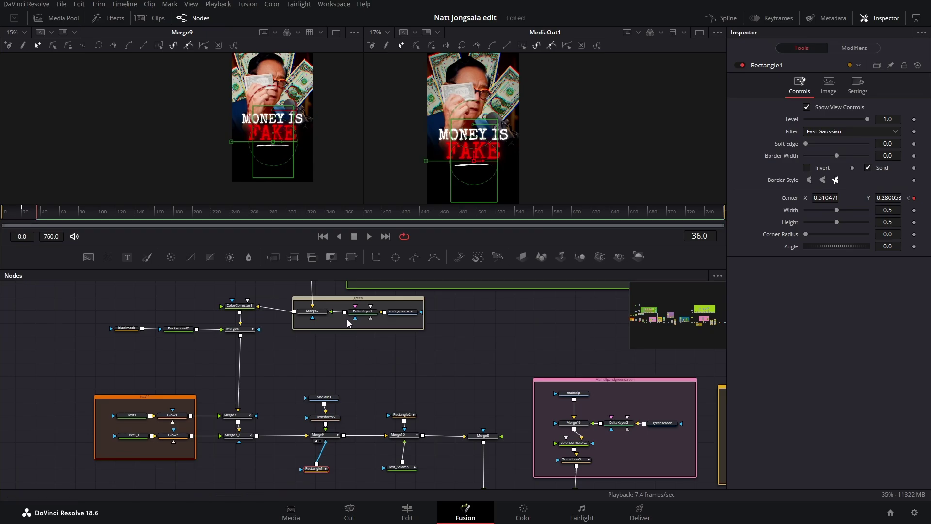
pyautogui.moveTo(27, 217)
pyautogui.mouseDown()
pyautogui.moveTo(42, 214)
pyautogui.moveTo(8, 226)
pyautogui.moveTo(39, 220)
pyautogui.mouseUp()
# Examine the Text_Scramble_1 node, play its reveal up close, and show its TextScramble modifier settings
pyautogui.click(402, 467)
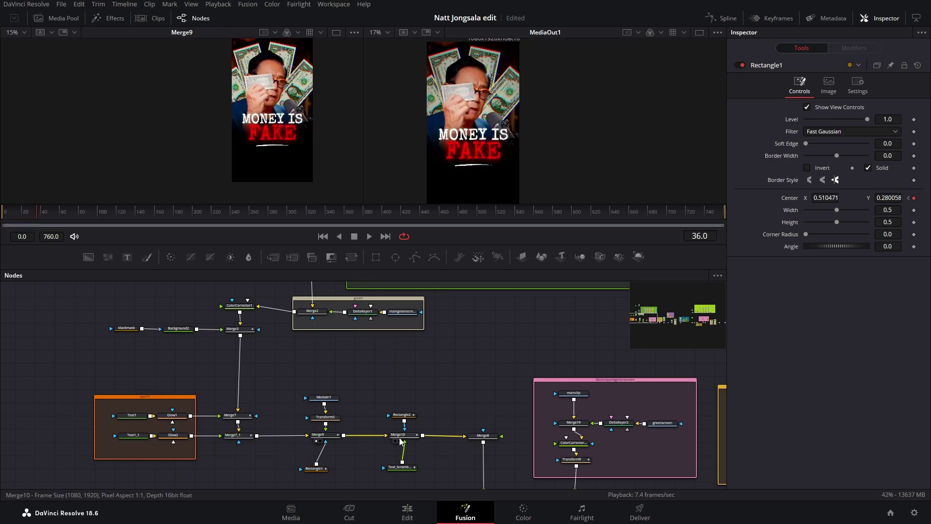
pyautogui.click(411, 468)
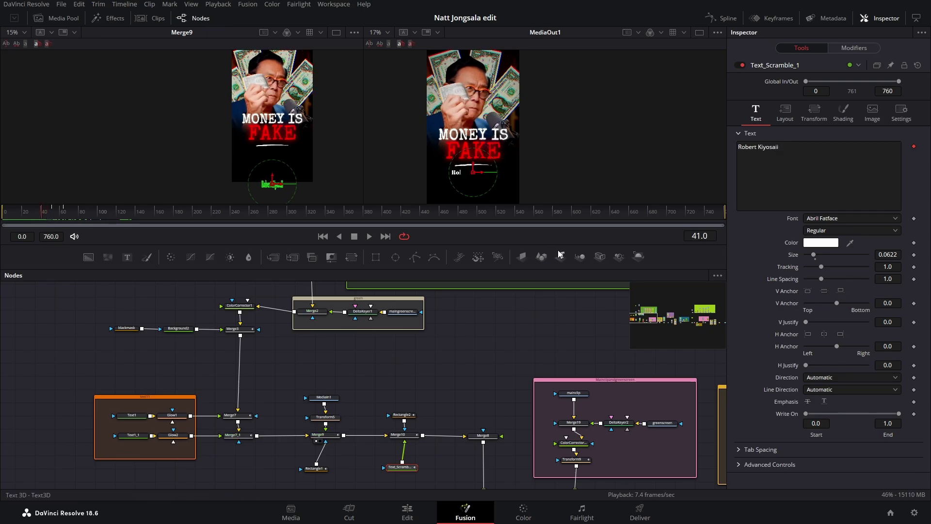
pyautogui.scroll(3, 512, 180)
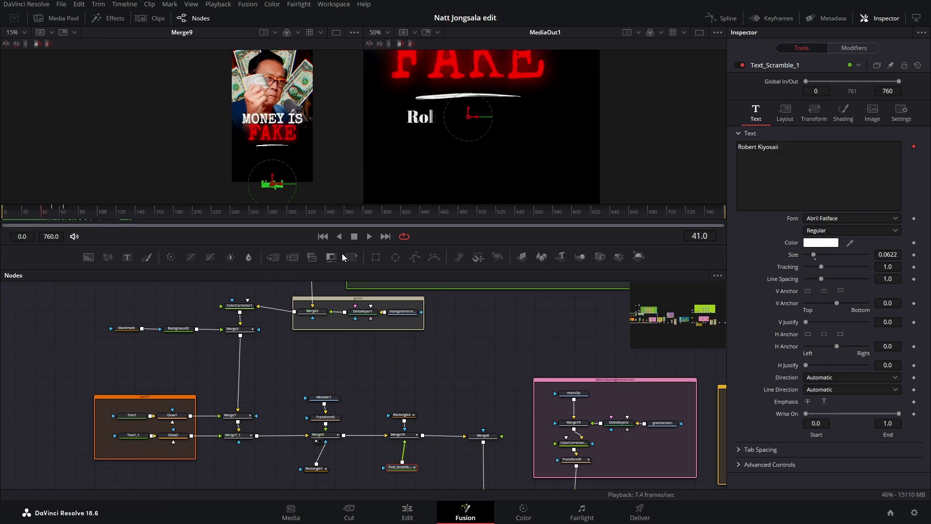
pyautogui.click(369, 236)
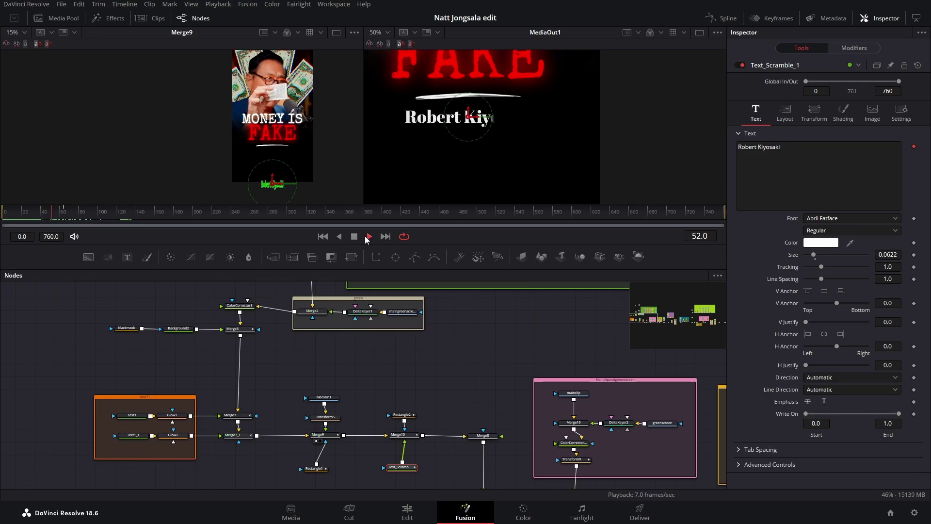
pyautogui.click(362, 236)
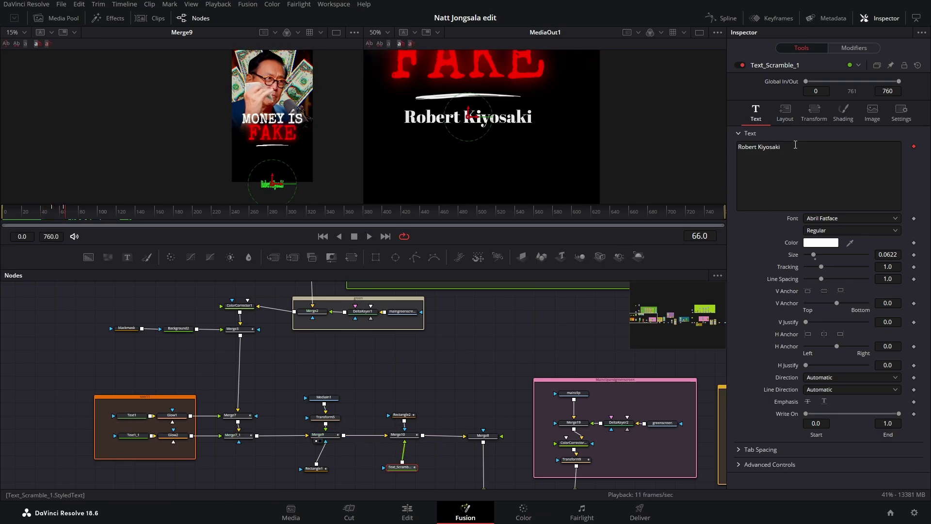
pyautogui.click(852, 51)
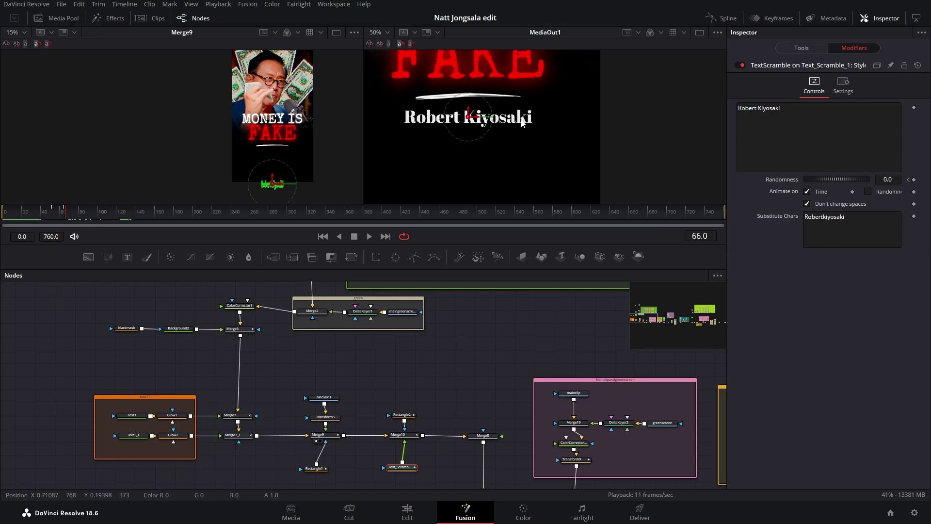
# Search the Effects library templates for "scr" to locate the Scramble Modifier
pyautogui.click(110, 18)
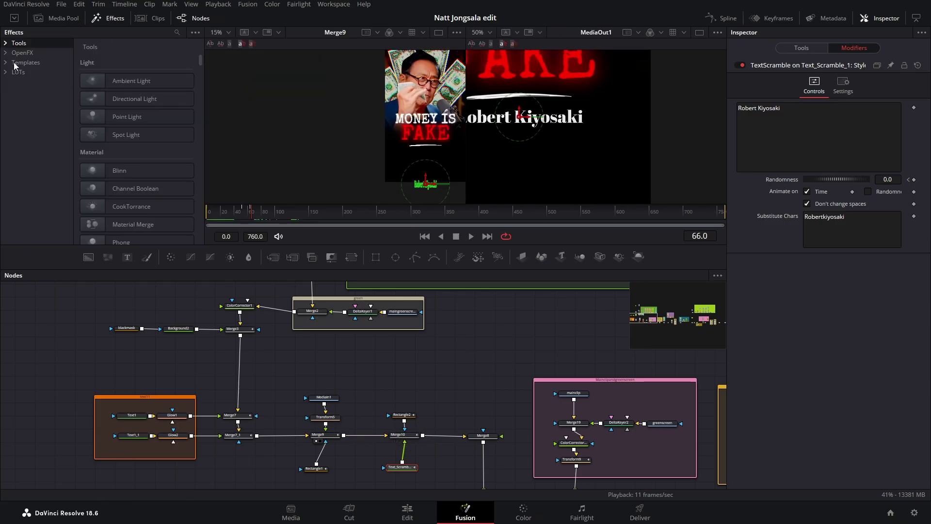
pyautogui.click(176, 32)
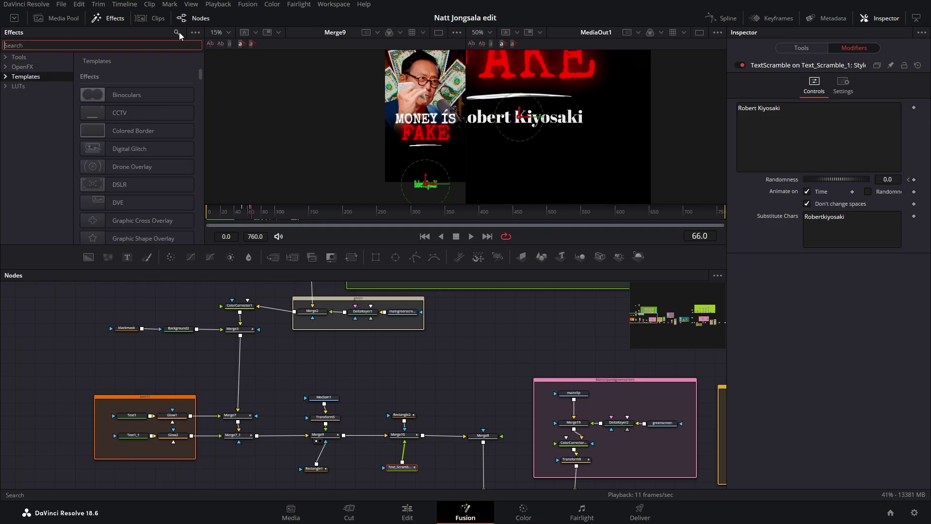
pyautogui.write('scr')
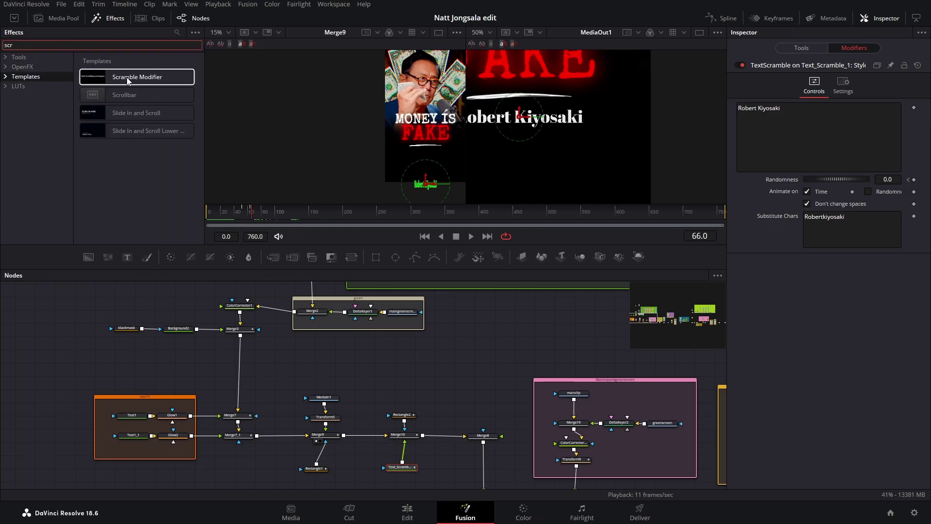
# Compare the path modifiers of the Rectangle2 and Rectangle1 masks and scrub from frame 52 to 61 to check the name reveal
pyautogui.click(244, 214)
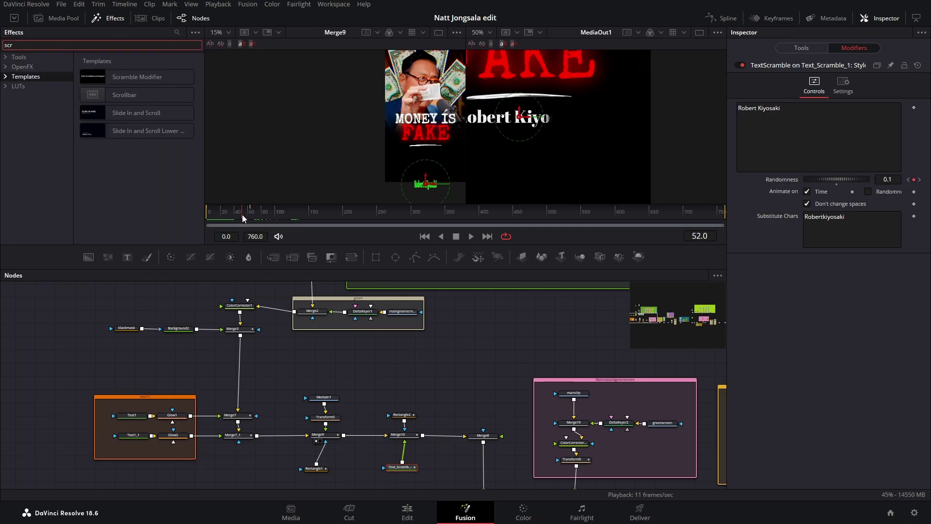
pyautogui.click(404, 416)
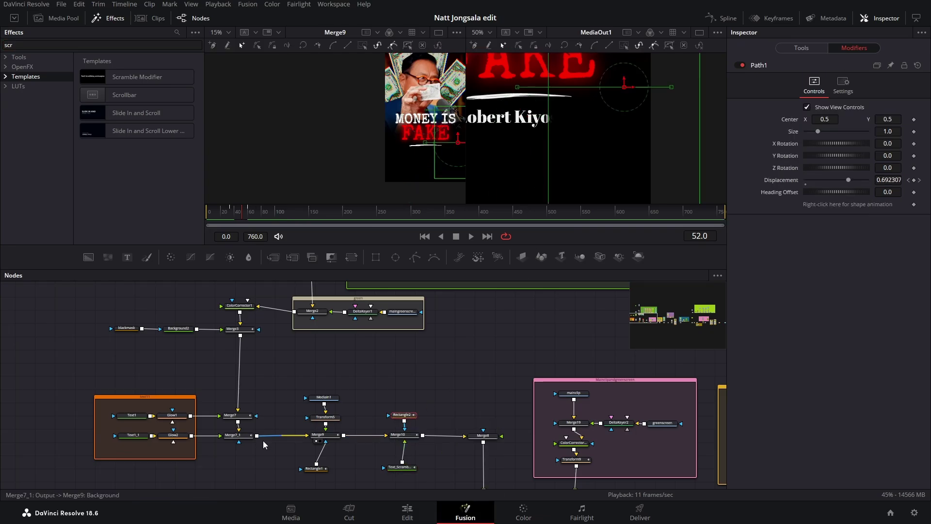
pyautogui.moveTo(322, 468); pyautogui.dragTo(326, 459)
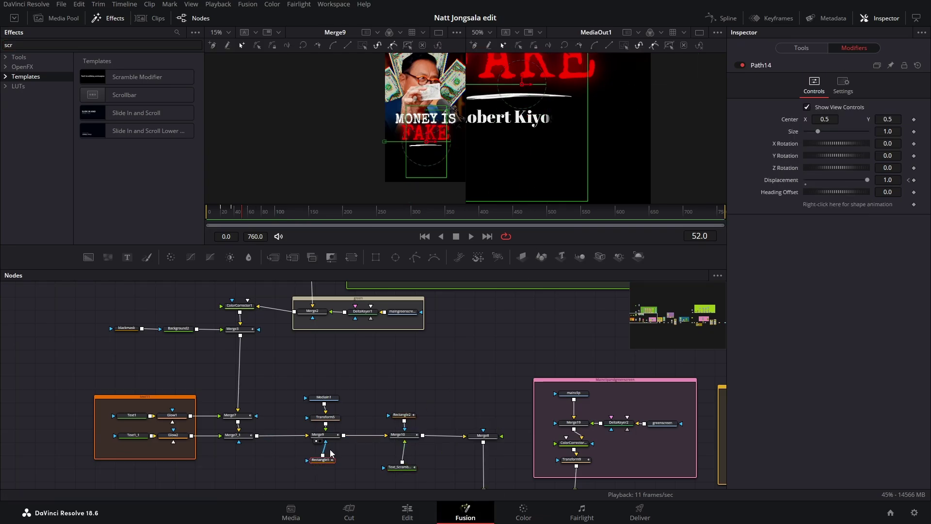
pyautogui.click(402, 414)
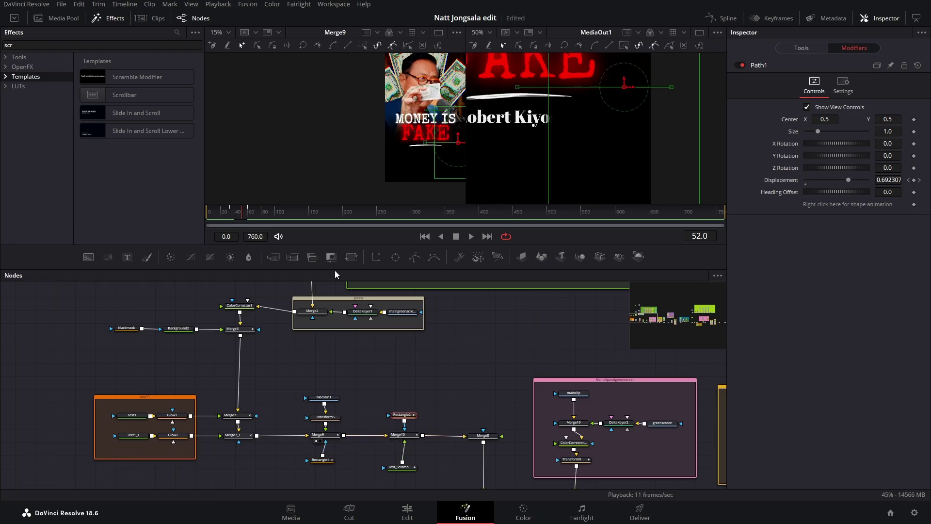
pyautogui.moveTo(236, 218)
pyautogui.mouseDown()
pyautogui.moveTo(222, 214)
pyautogui.moveTo(249, 211)
pyautogui.mouseUp()
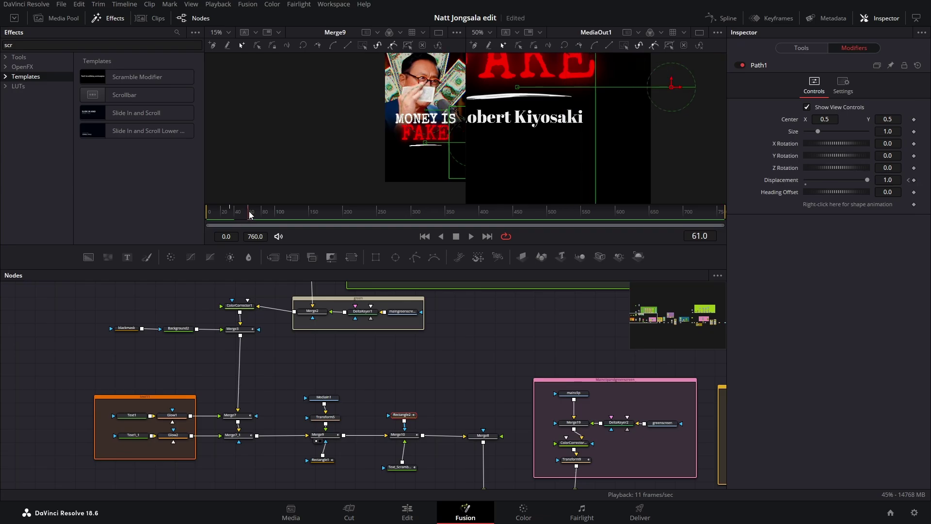
# View Merge8's result, close the Effects library, inspect the Background1 settings, and view Merge1 in the first viewer
pyautogui.click(484, 365)
pyautogui.moveTo(483, 435); pyautogui.dragTo(339, 138)
pyautogui.click(109, 18)
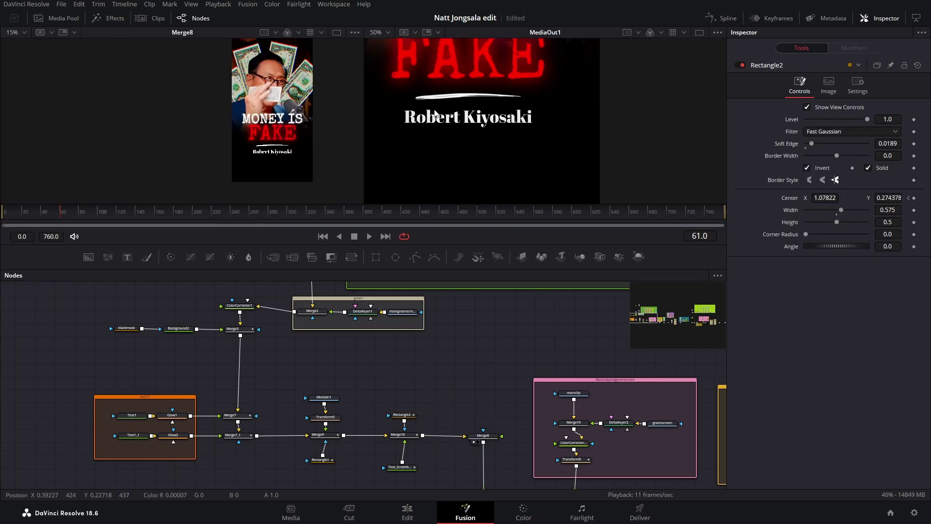
pyautogui.moveTo(336, 448); pyautogui.dragTo(252, 327)
pyautogui.moveTo(350, 375); pyautogui.dragTo(231, 375)
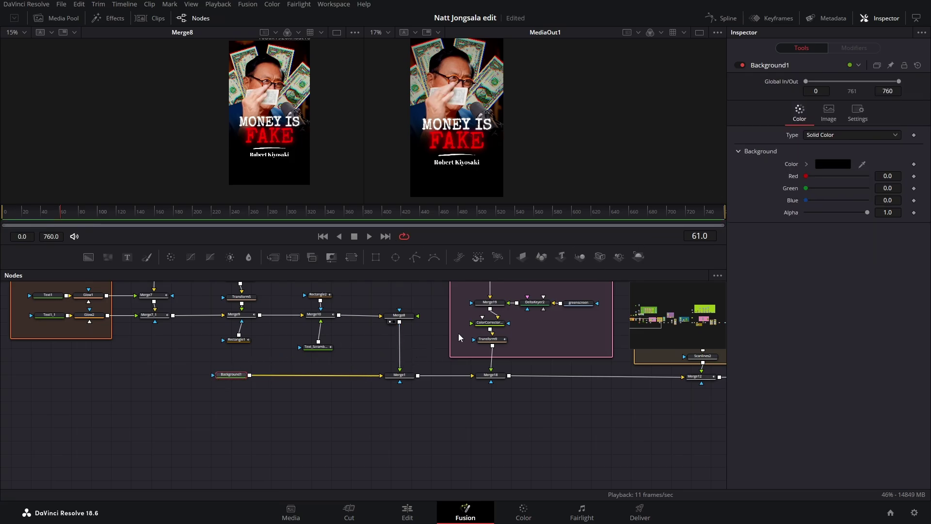
pyautogui.press('1')
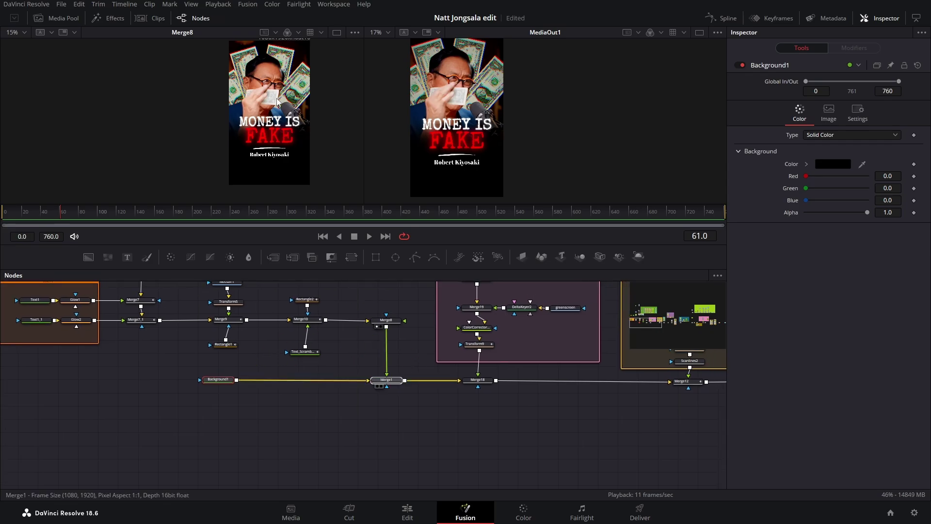
# Select mainclip in the pink node group, go to frame 230 to view the coin scene at Merge18, and save the project
pyautogui.moveTo(405, 337); pyautogui.dragTo(342, 386)
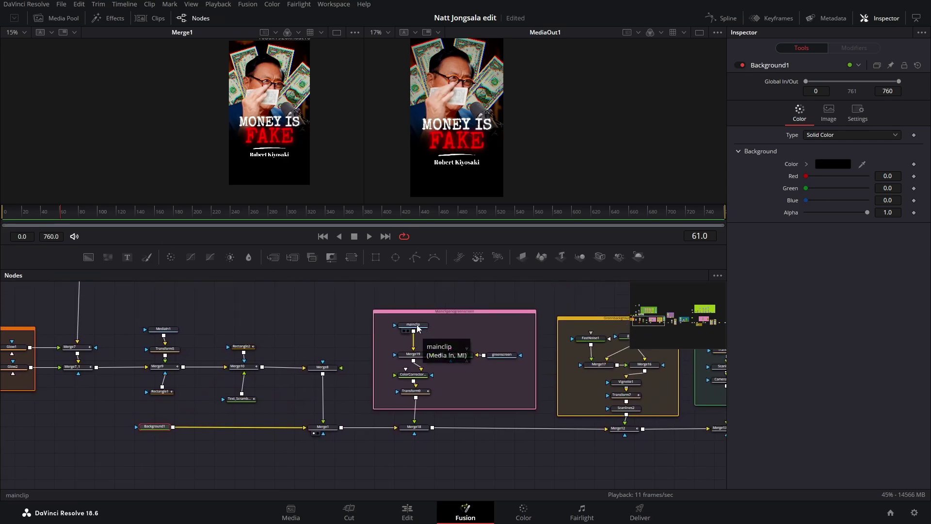
pyautogui.moveTo(418, 328); pyautogui.dragTo(297, 122)
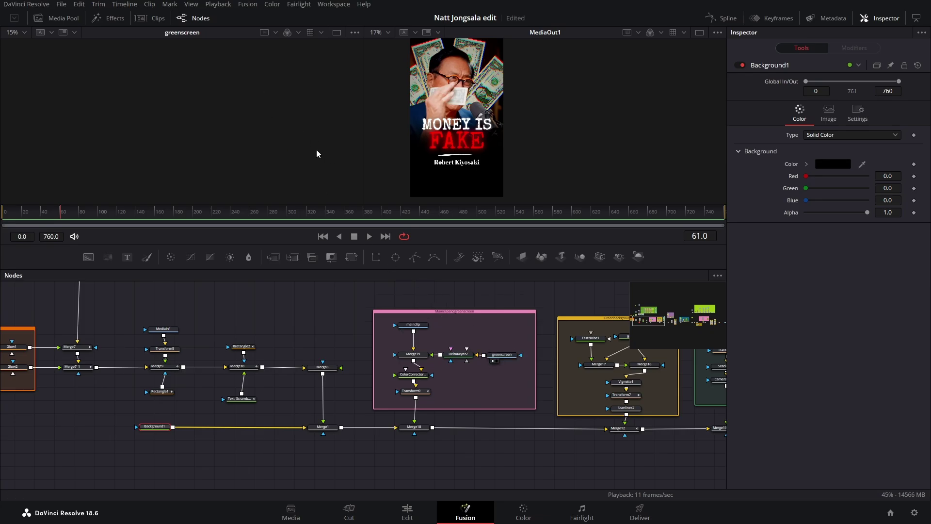
pyautogui.moveTo(413, 354); pyautogui.dragTo(264, 90)
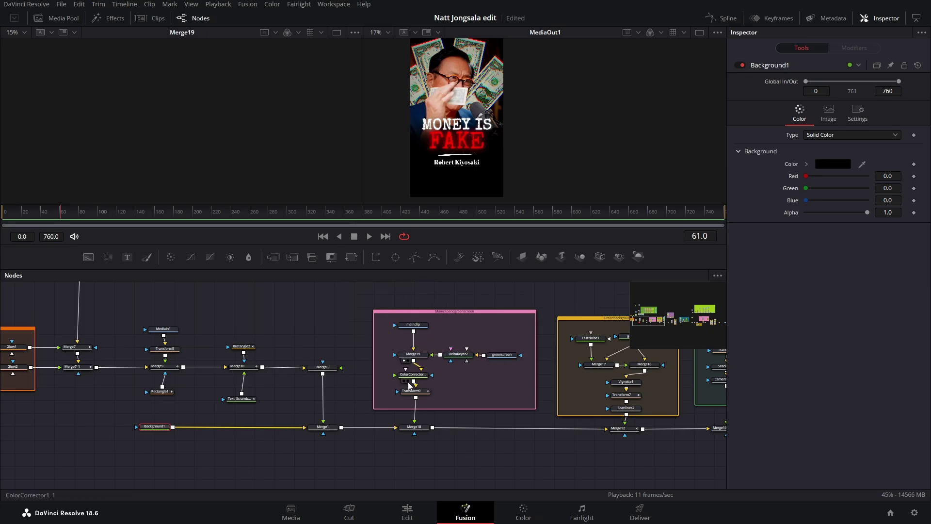
pyautogui.click(413, 324)
pyautogui.click(214, 228)
pyautogui.moveTo(215, 228); pyautogui.dragTo(221, 228)
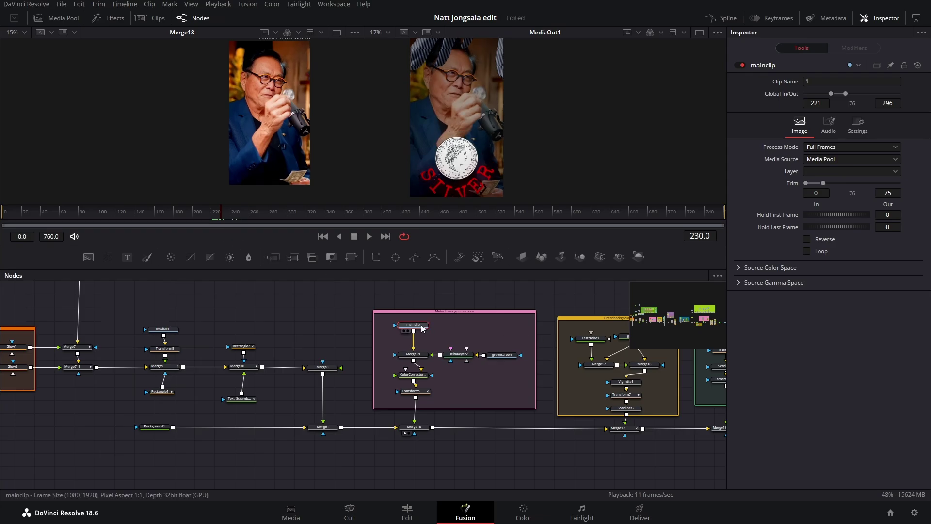
pyautogui.hotkey('ctrl', 's')
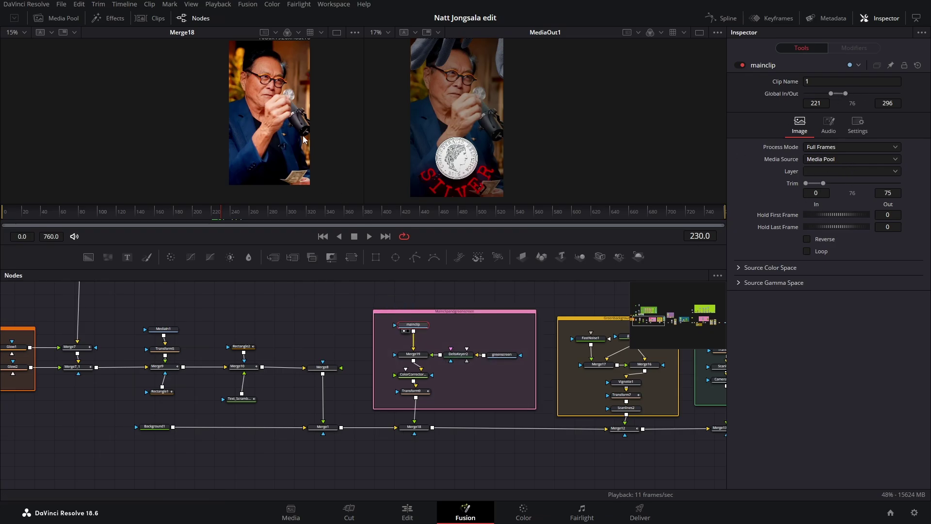
# View mainclip, greenscreen, DeltaKeyer2, Merge19 and ColorCorrector1_1 in turn, and examine the color corrector's settings
pyautogui.click(404, 330)
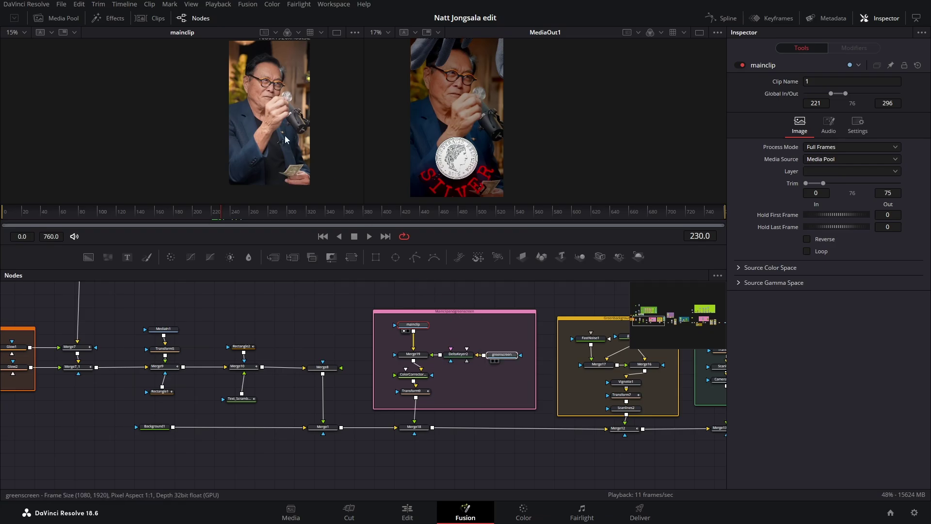
pyautogui.click(493, 360)
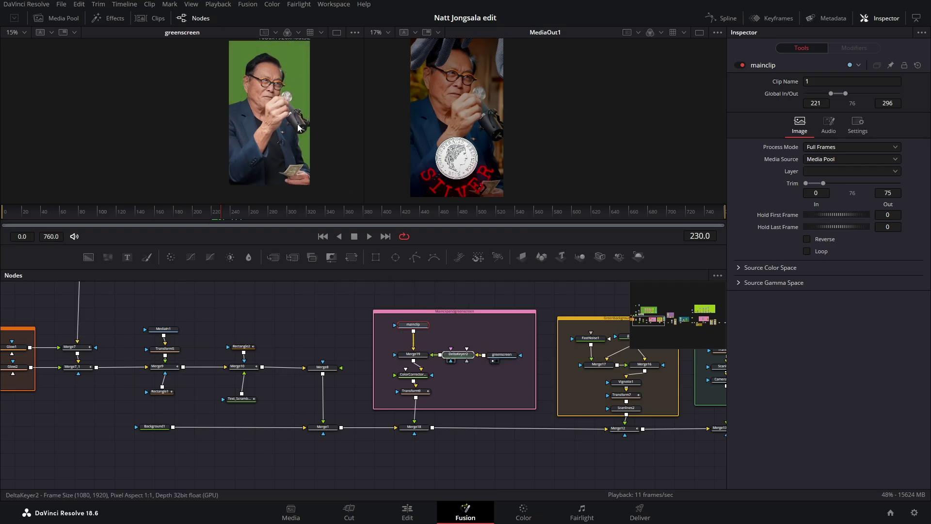
pyautogui.click(450, 361)
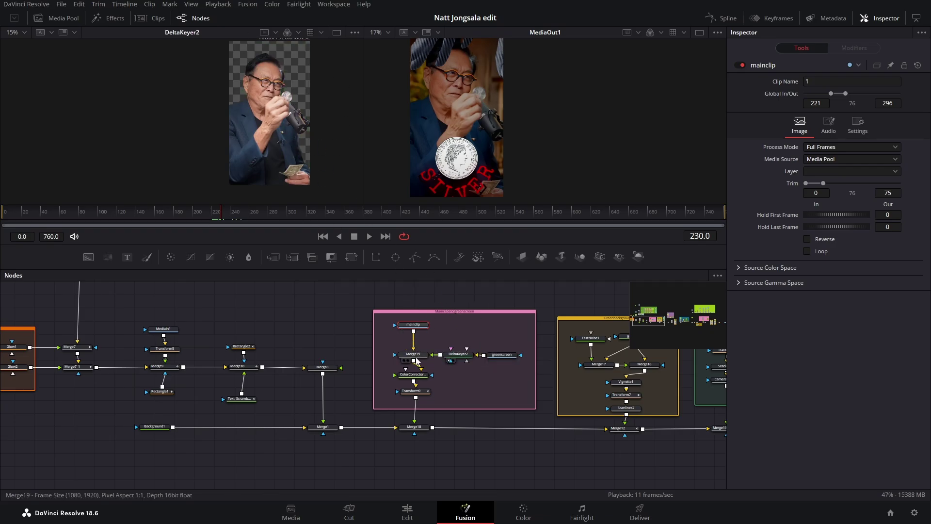
pyautogui.click(405, 360)
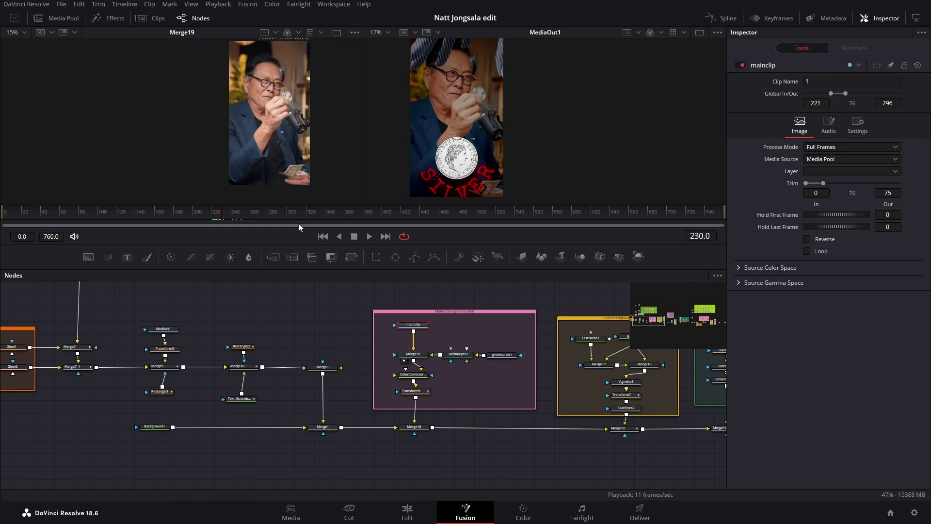
pyautogui.click(404, 381)
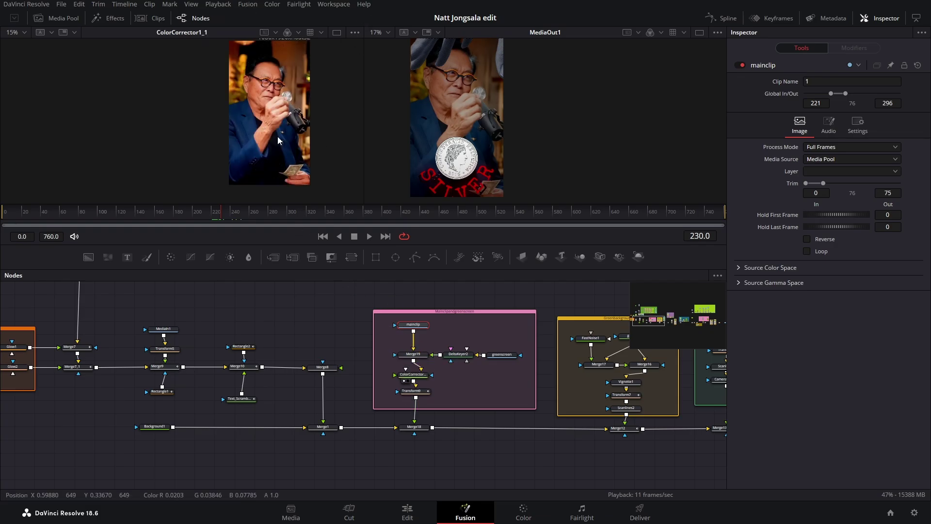
pyautogui.click(409, 374)
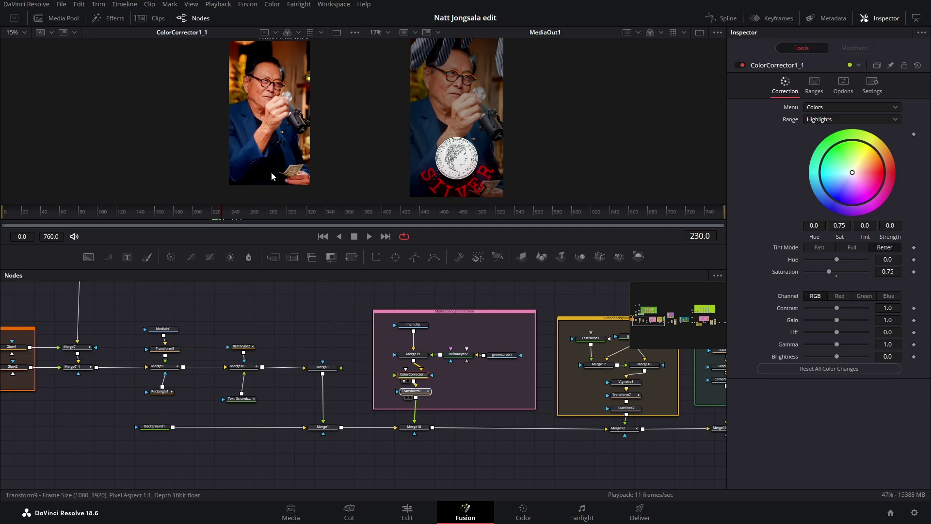
# View Transform9 in the first viewer and scrub from frame 222 through 240 to 297 to check its Size animation
pyautogui.press('1')
pyautogui.click(214, 213)
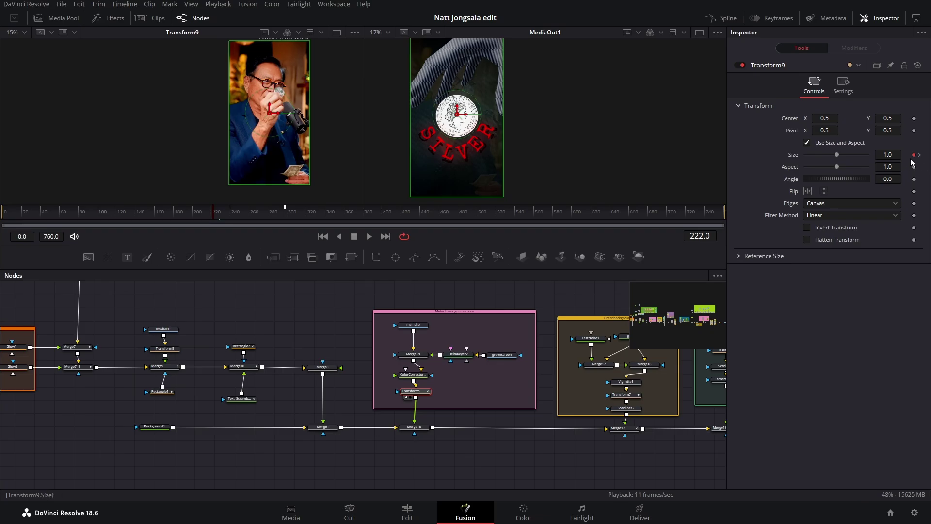
pyautogui.moveTo(211, 217); pyautogui.dragTo(231, 216)
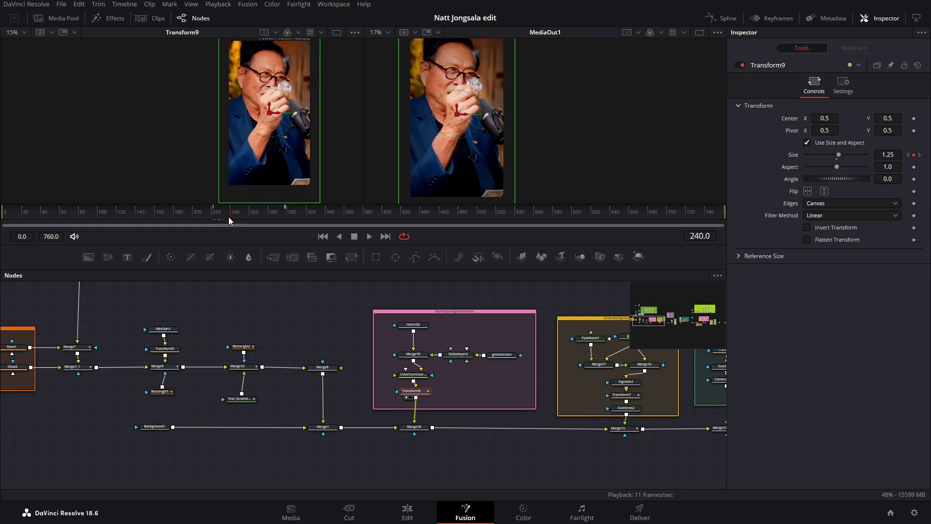
pyautogui.moveTo(228, 217); pyautogui.dragTo(284, 217)
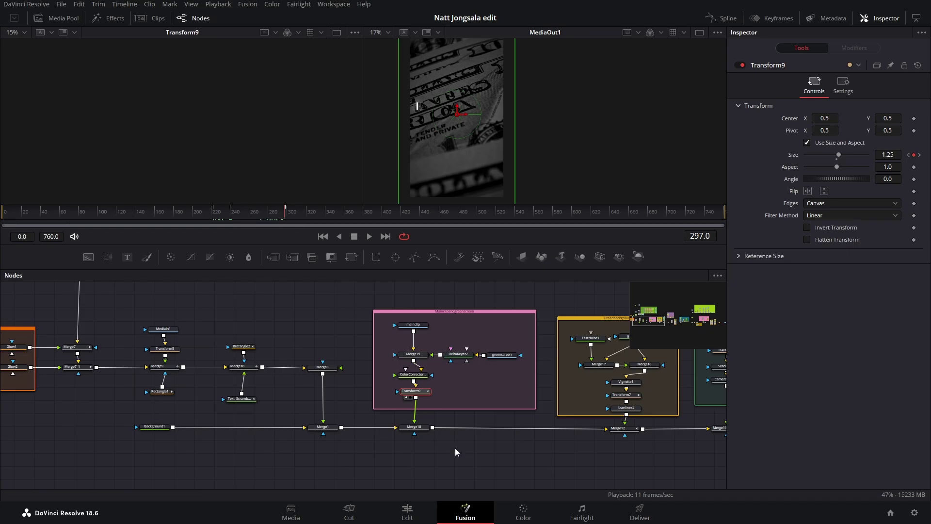
# View Merge18 in the first viewer and scrub from frame 129 to 163 to reach the silver coin scene
pyautogui.click(414, 427)
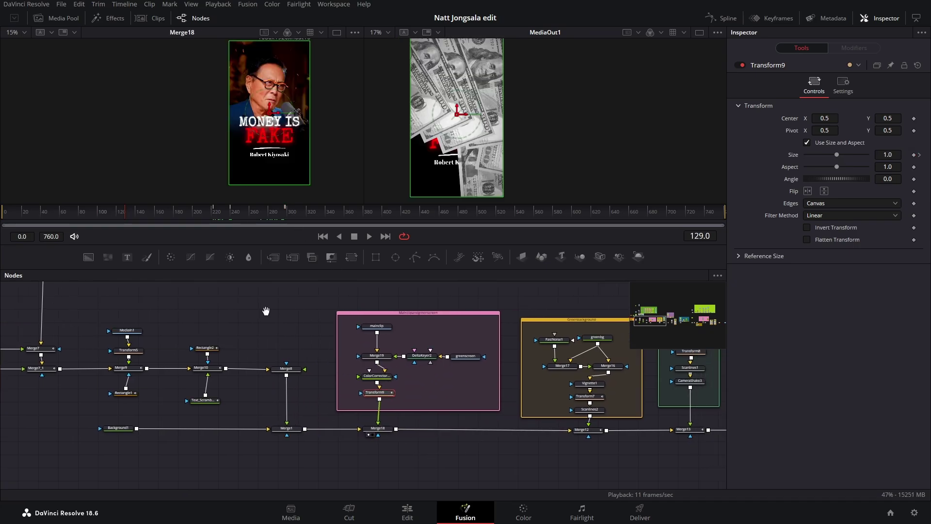
pyautogui.moveTo(264, 312); pyautogui.dragTo(134, 325)
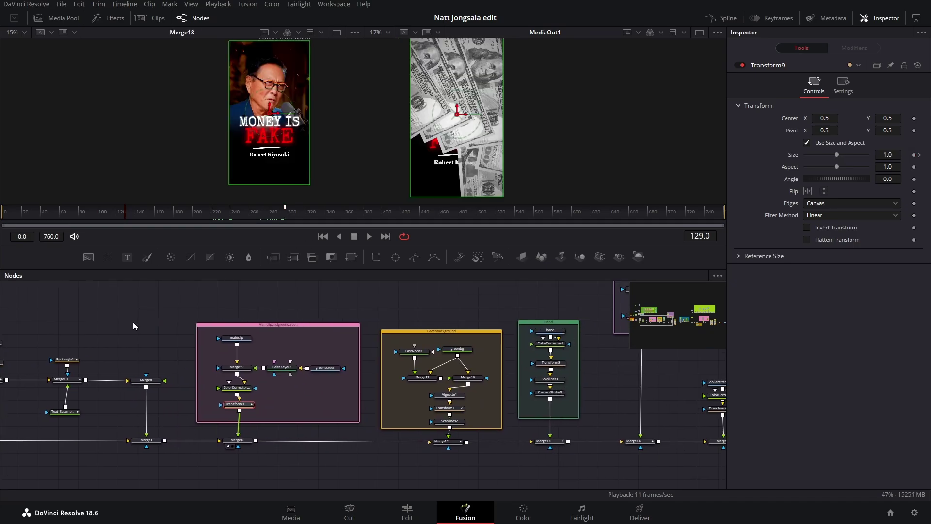
pyautogui.moveTo(129, 210); pyautogui.dragTo(157, 216)
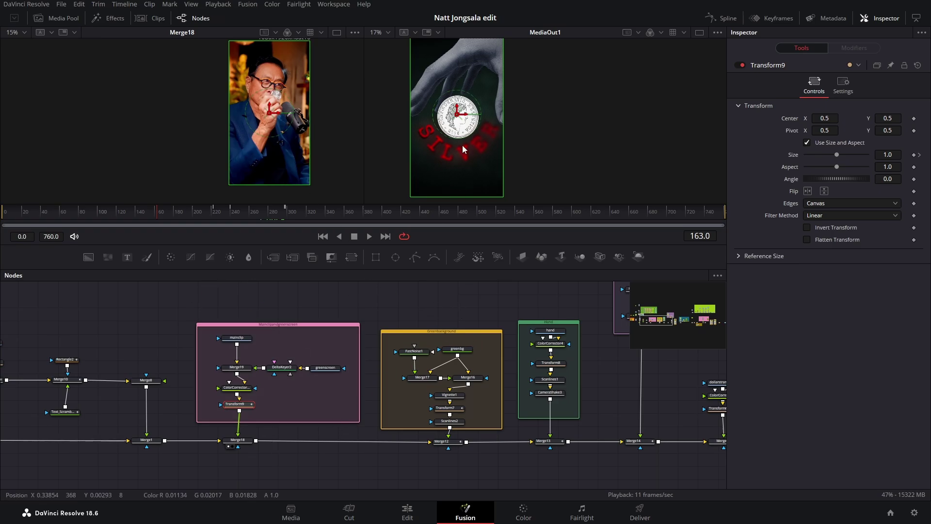
# View greenbg in the first viewer and inspect its background color in the color picker, then dismiss the picker
pyautogui.moveTo(391, 300); pyautogui.dragTo(363, 320)
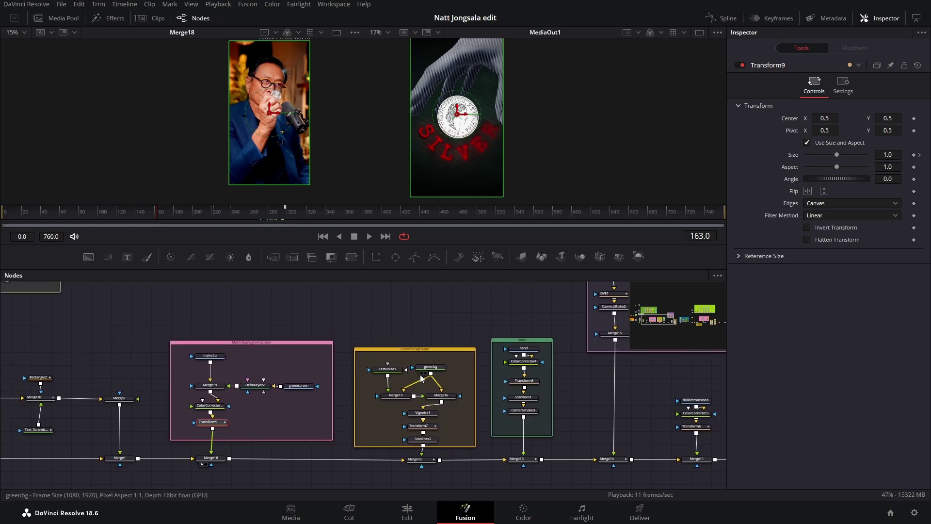
pyautogui.moveTo(430, 367); pyautogui.dragTo(256, 169)
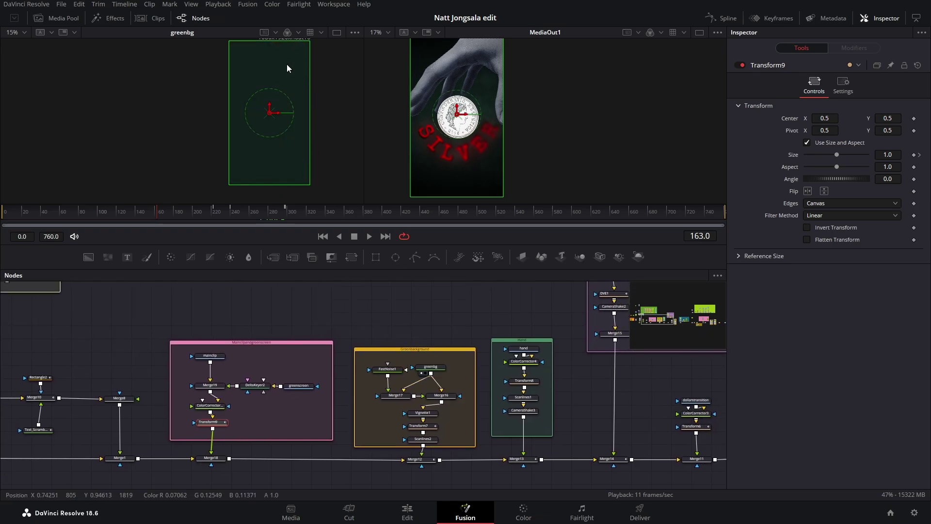
pyautogui.click(439, 368)
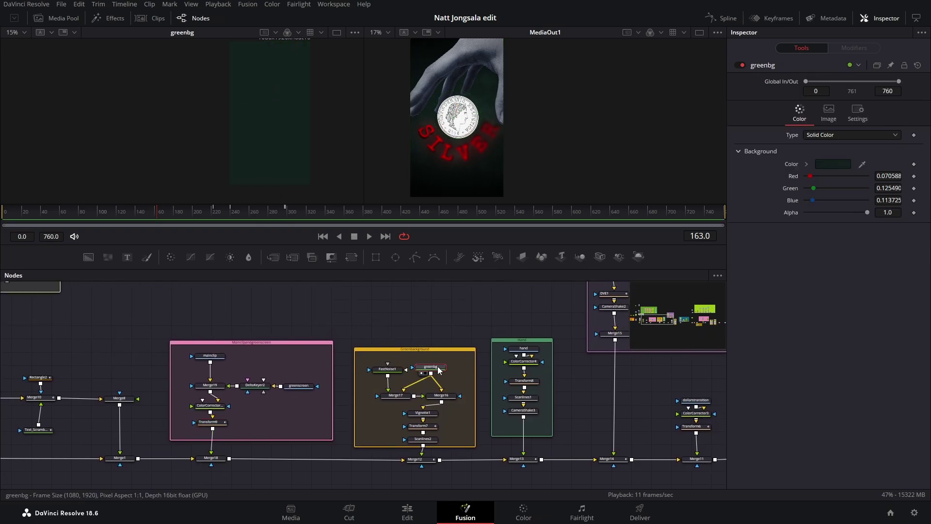
pyautogui.click(837, 166)
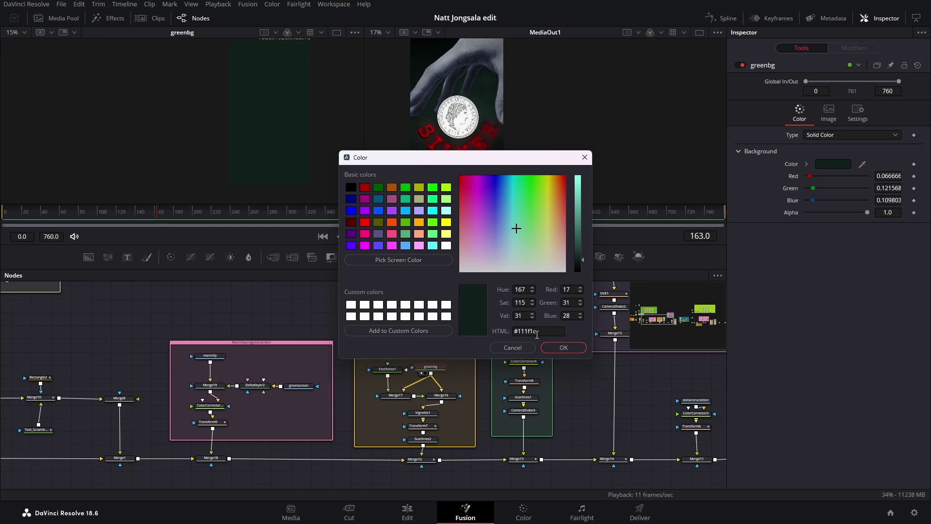
pyautogui.click(512, 347)
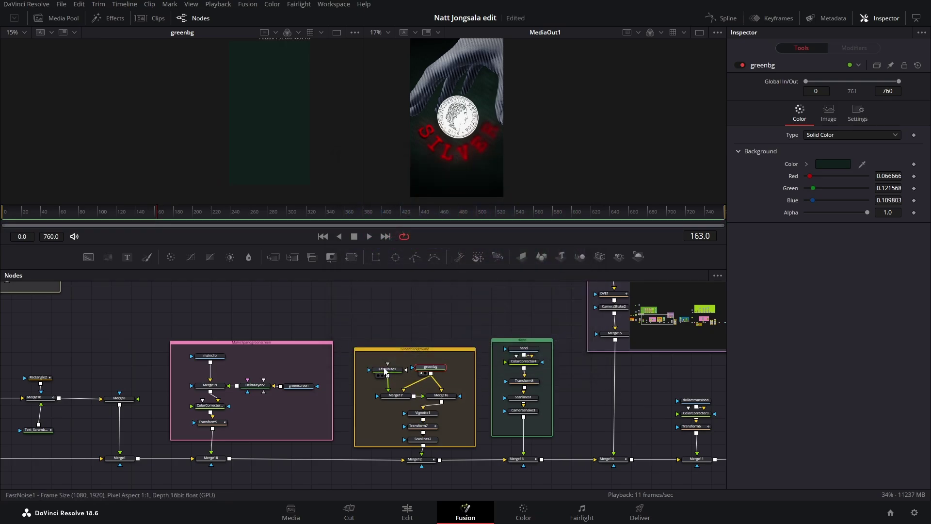
# View FastNoise1, Merge17, Merge16 and Vignette1 in turn, and examine the vignette's shape and softness settings
pyautogui.moveTo(385, 372); pyautogui.dragTo(259, 155)
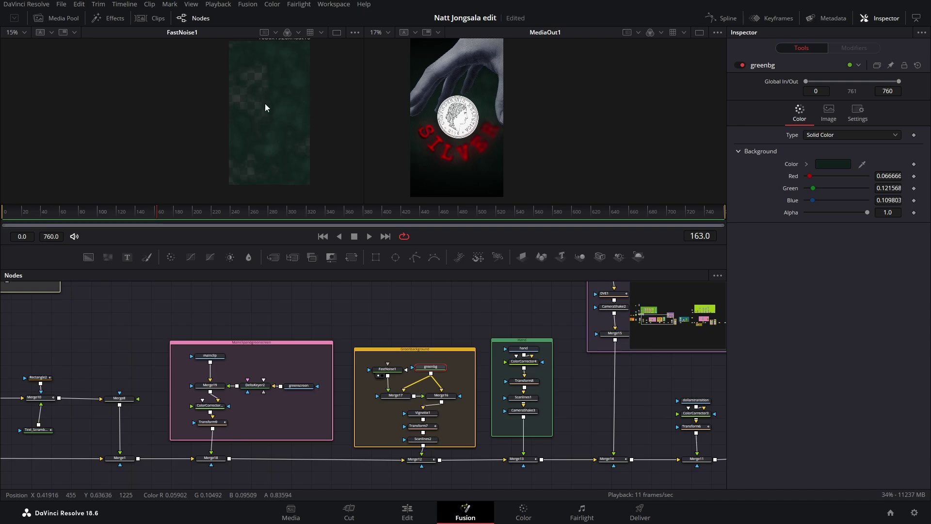
pyautogui.moveTo(395, 396); pyautogui.dragTo(286, 109)
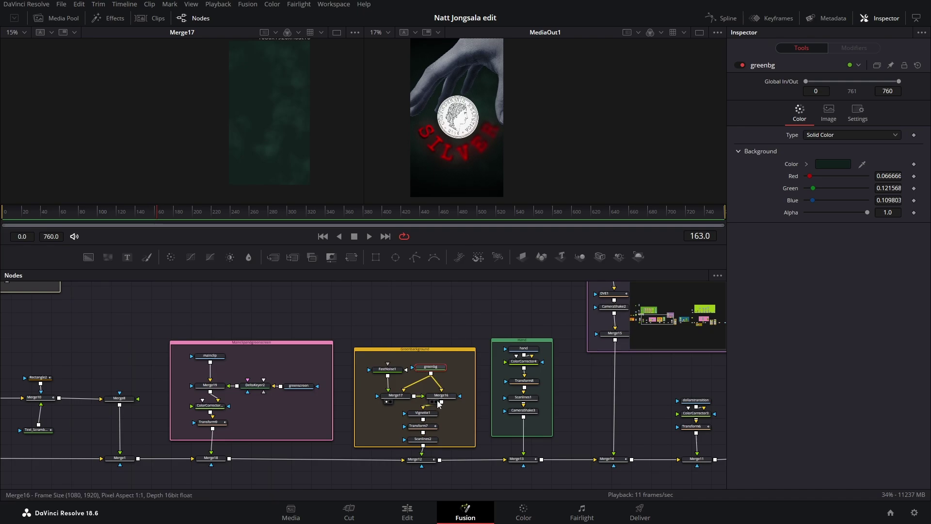
pyautogui.moveTo(437, 405); pyautogui.dragTo(286, 115)
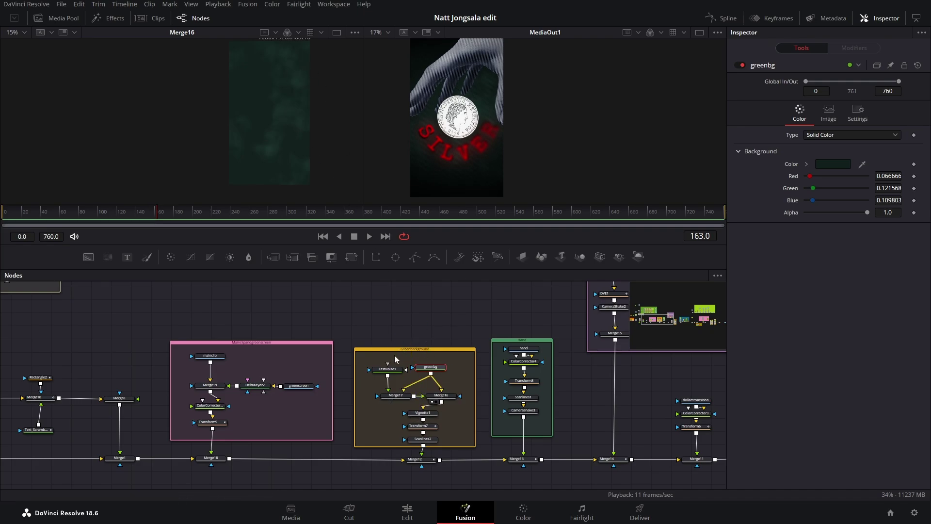
pyautogui.moveTo(422, 413); pyautogui.dragTo(291, 130)
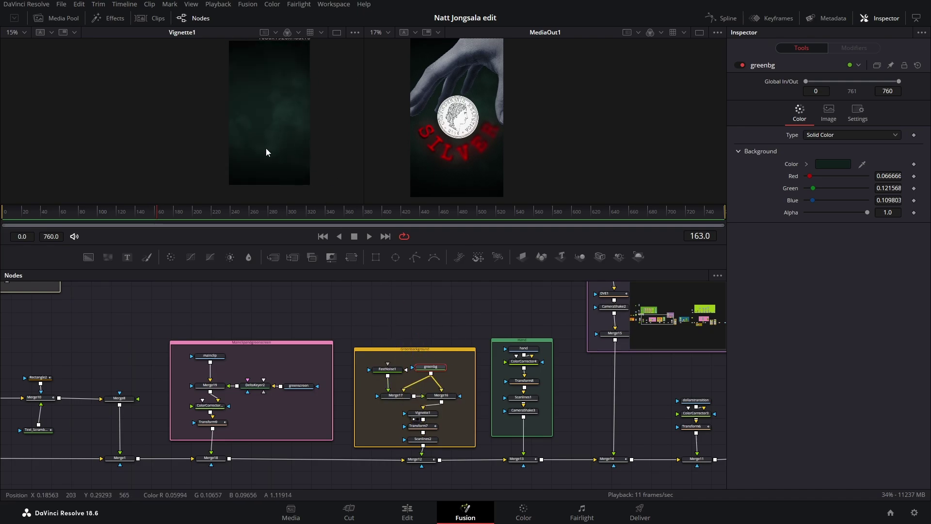
pyautogui.click(422, 413)
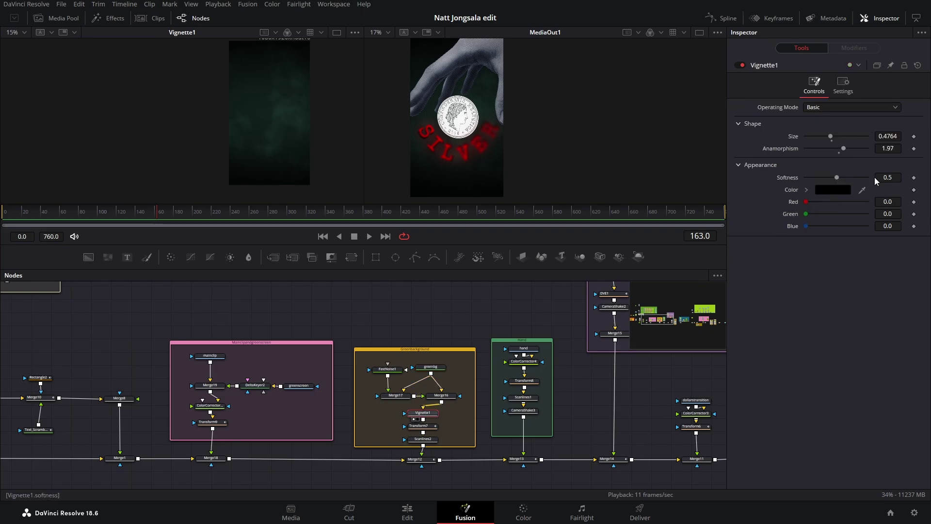
# View Transform7, examine its controls, and scrub from frame 123 to 134 to check the Center Y animation
pyautogui.moveTo(420, 426); pyautogui.dragTo(229, 124)
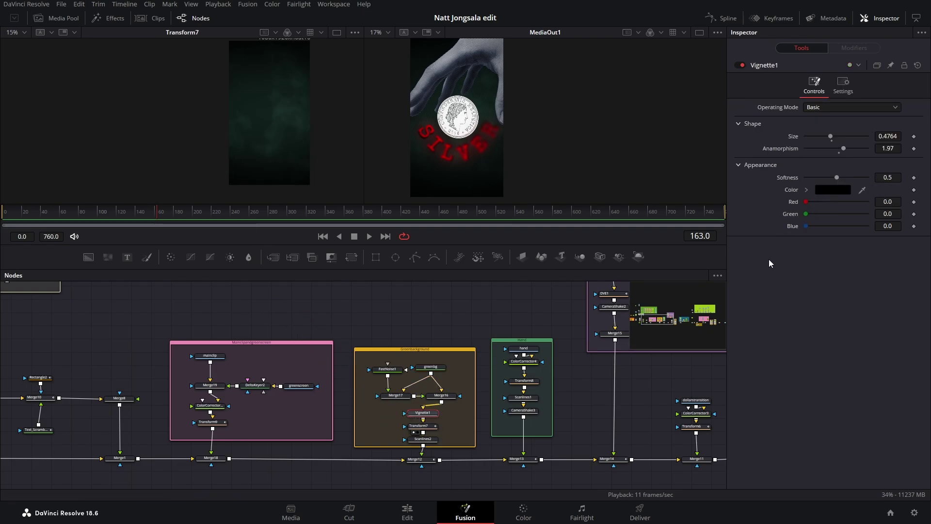
pyautogui.click(423, 426)
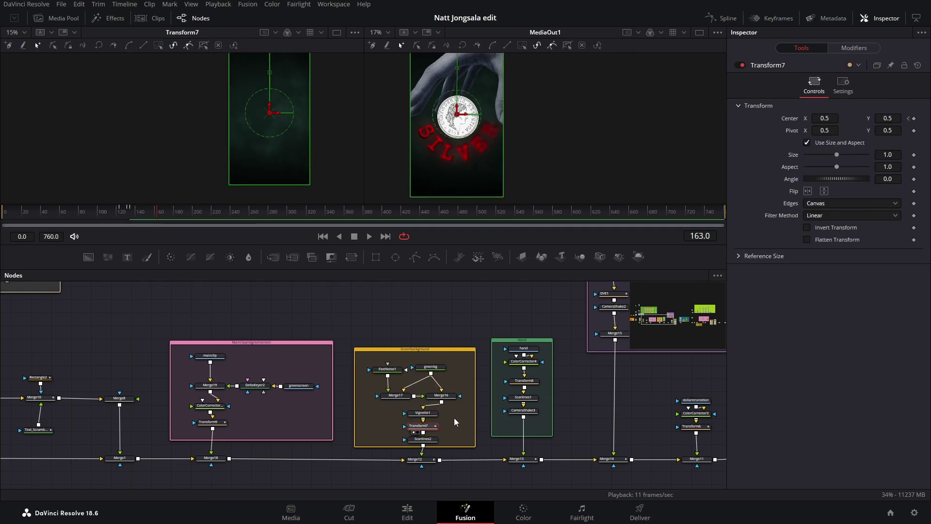
pyautogui.click(843, 84)
pyautogui.click(811, 89)
pyautogui.click(123, 212)
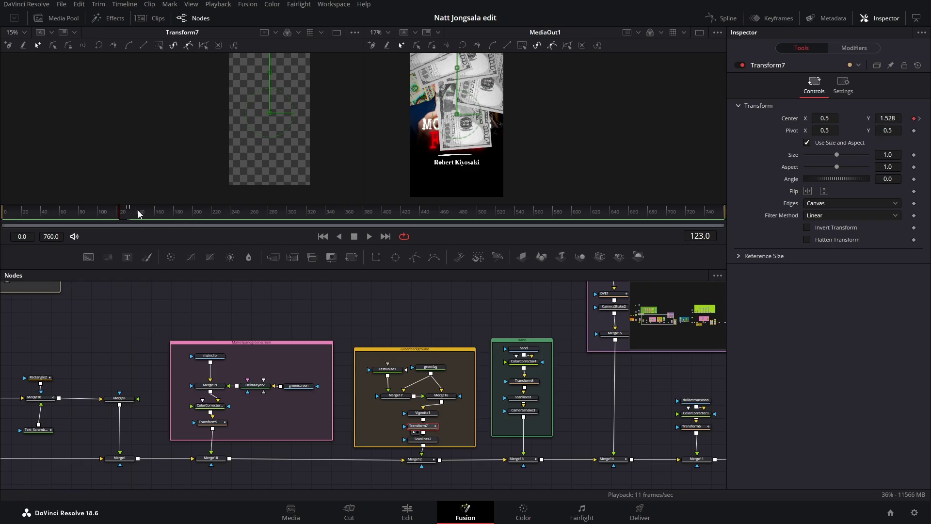
pyautogui.moveTo(120, 216); pyautogui.dragTo(130, 216)
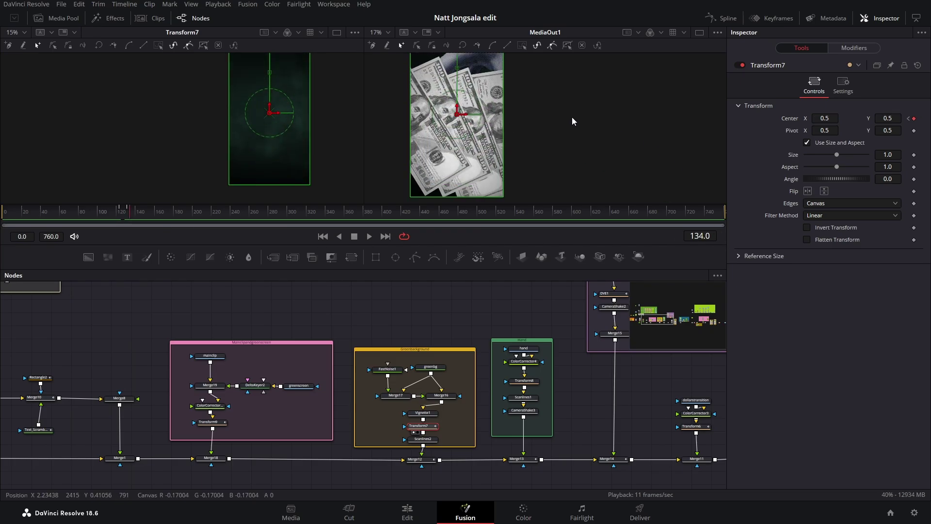
# Scrub from frame 134 to 176 and frame the hand above the coin in the MediaOut1 output
pyautogui.hscroll(5, 350, 319)
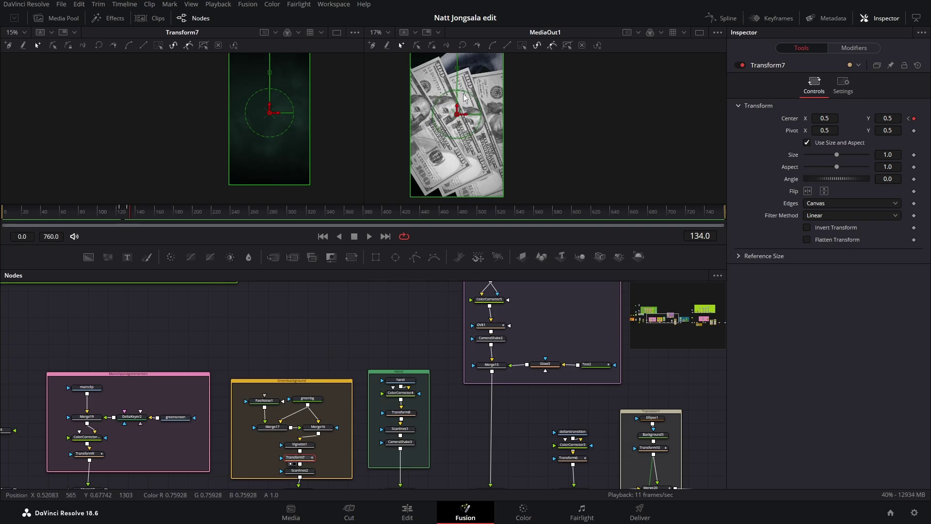
pyautogui.scroll(3, 464, 96)
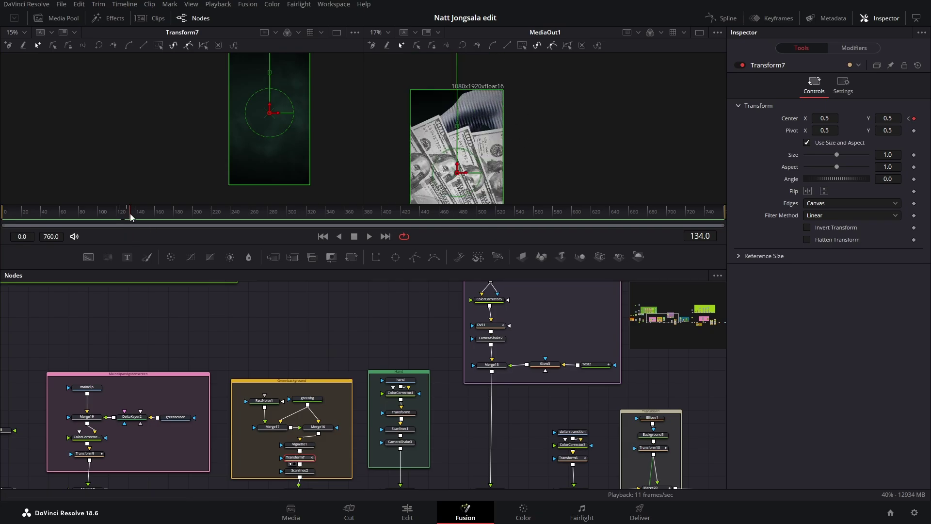
pyautogui.moveTo(130, 213); pyautogui.dragTo(174, 216)
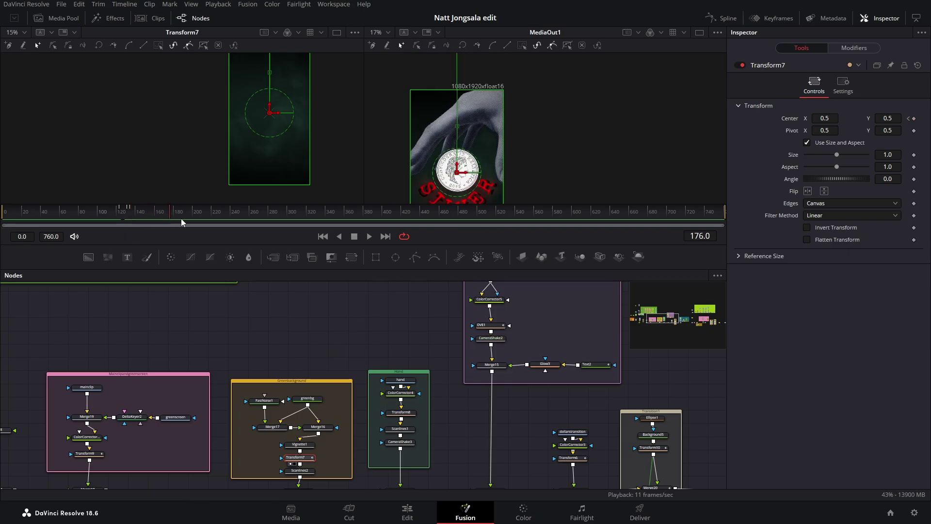
pyautogui.scroll(-2, 521, 156)
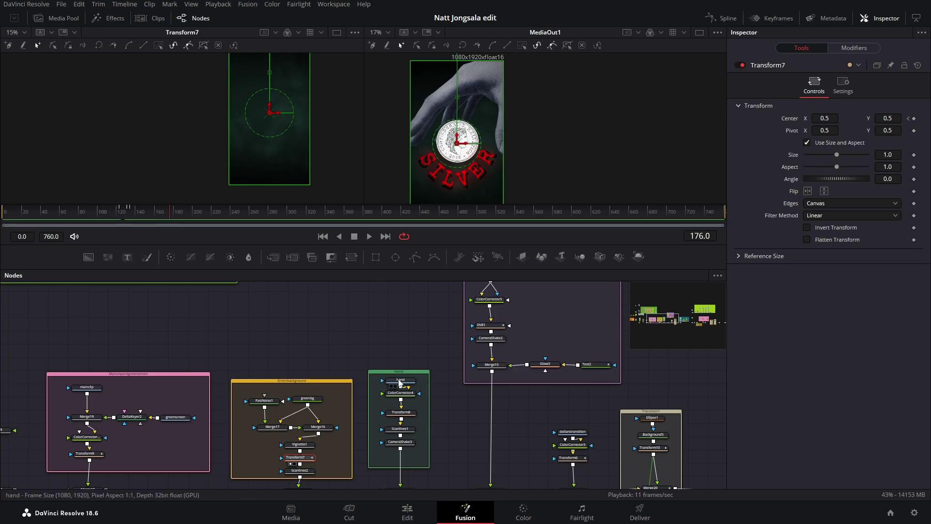
# View hand, ColorCorrector4 and Transform8 in turn, and examine the color corrector's saturation setting
pyautogui.moveTo(400, 383); pyautogui.dragTo(272, 126)
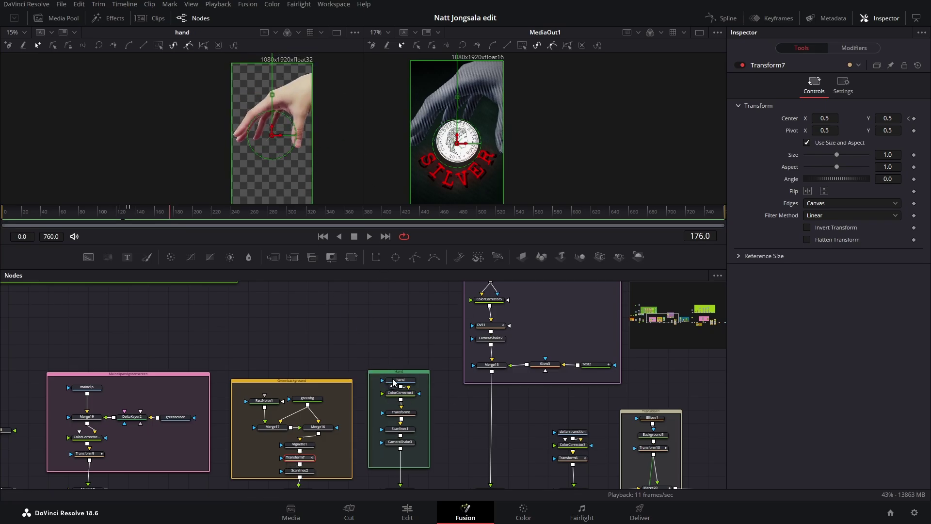
pyautogui.click(391, 399)
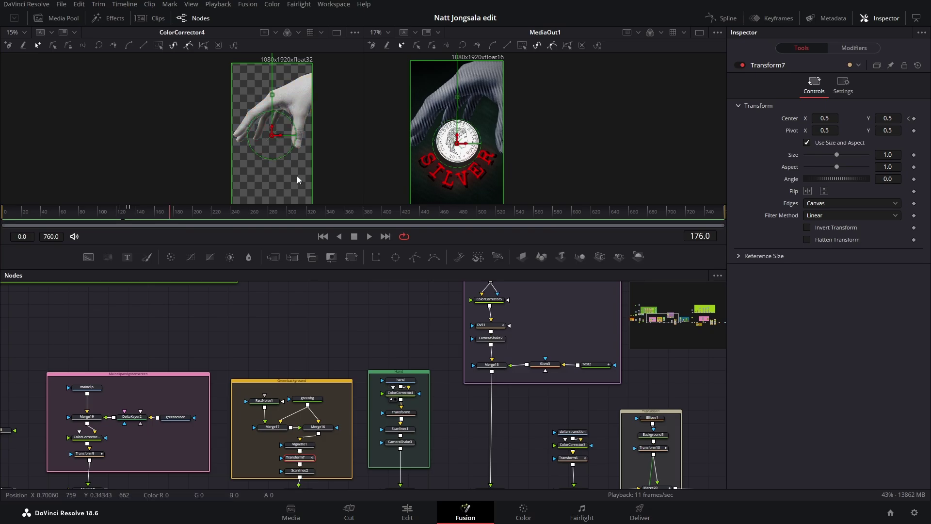
pyautogui.click(406, 394)
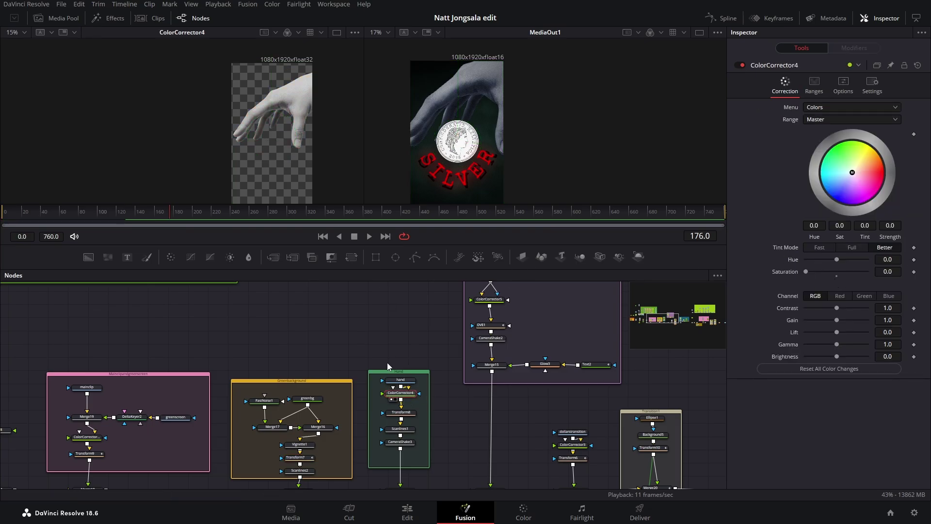
pyautogui.click(391, 418)
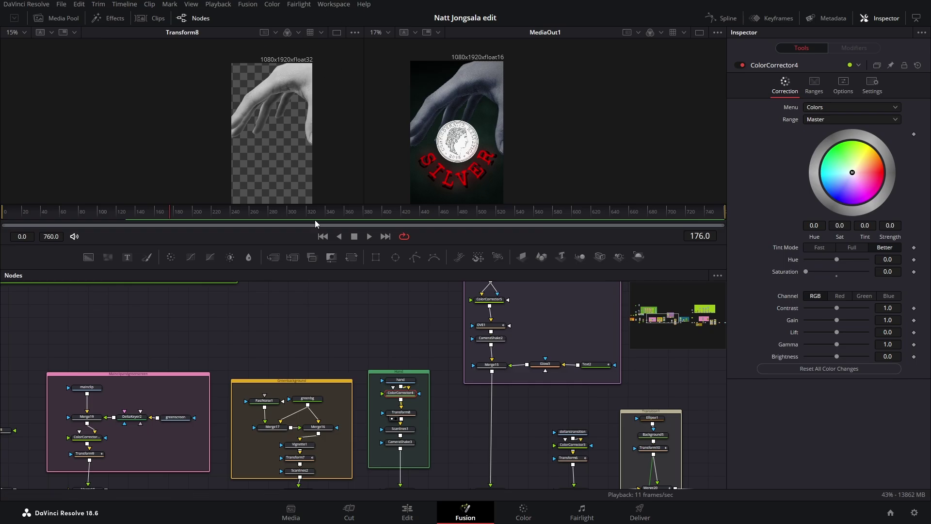
# Examine the Scanlines1 settings and inspect its Color 1 value in the color picker, then dismiss the picker
pyautogui.click(391, 435)
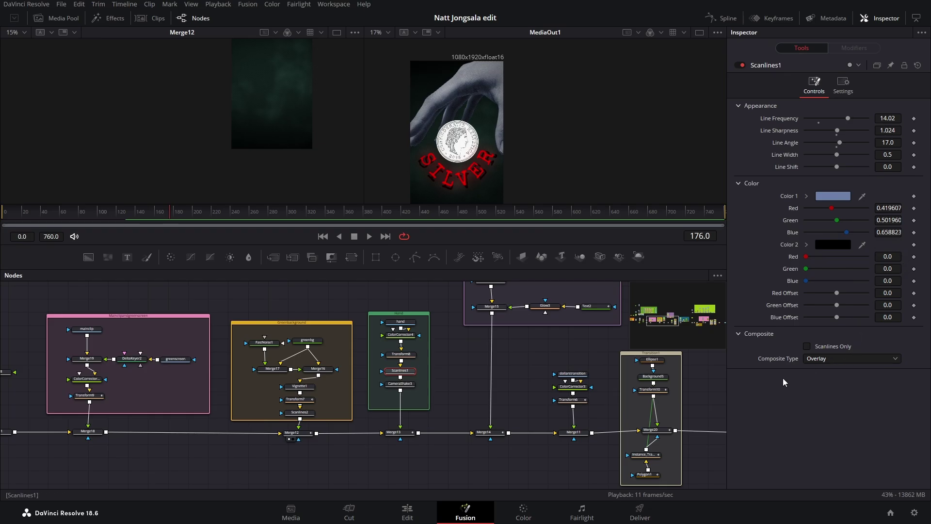
pyautogui.click(828, 199)
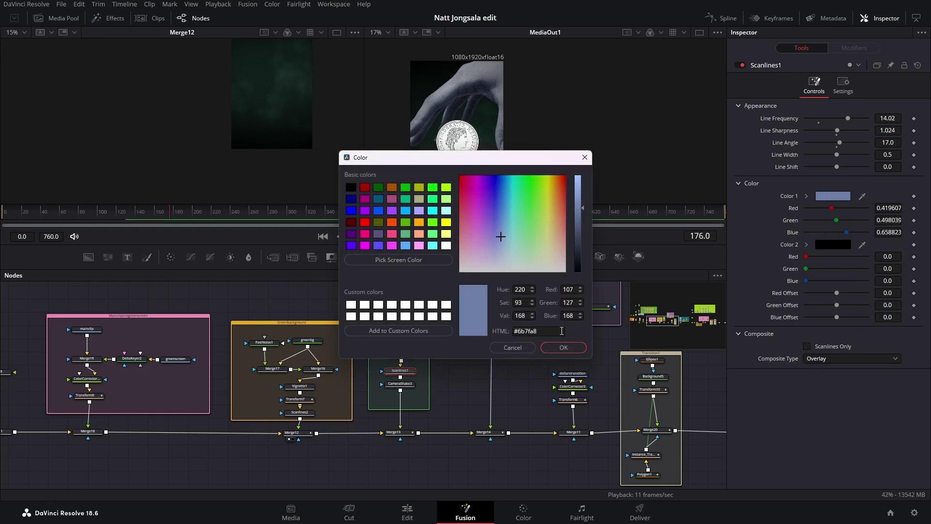
pyautogui.click(513, 347)
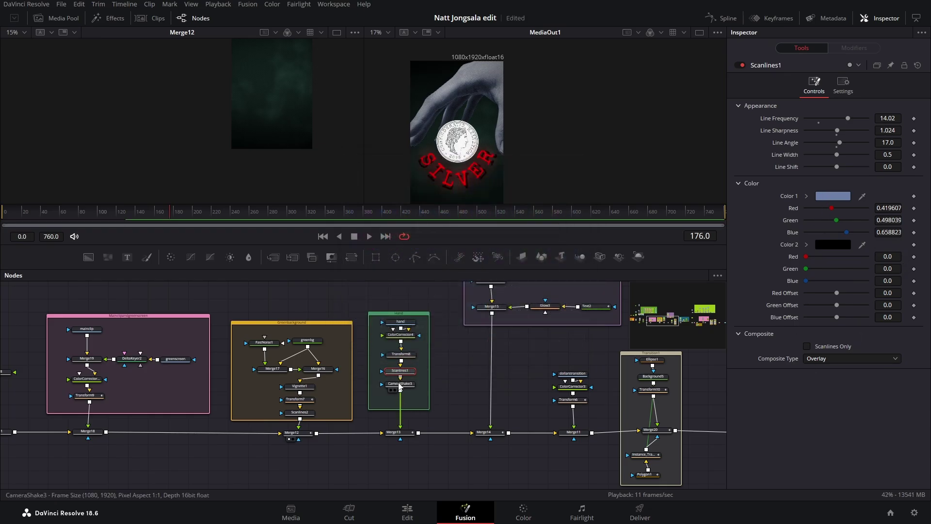
# View CameraShake3, examine its deviation and speed settings, and play the hand movement from frame 176 to 220
pyautogui.moveTo(400, 386); pyautogui.dragTo(312, 140)
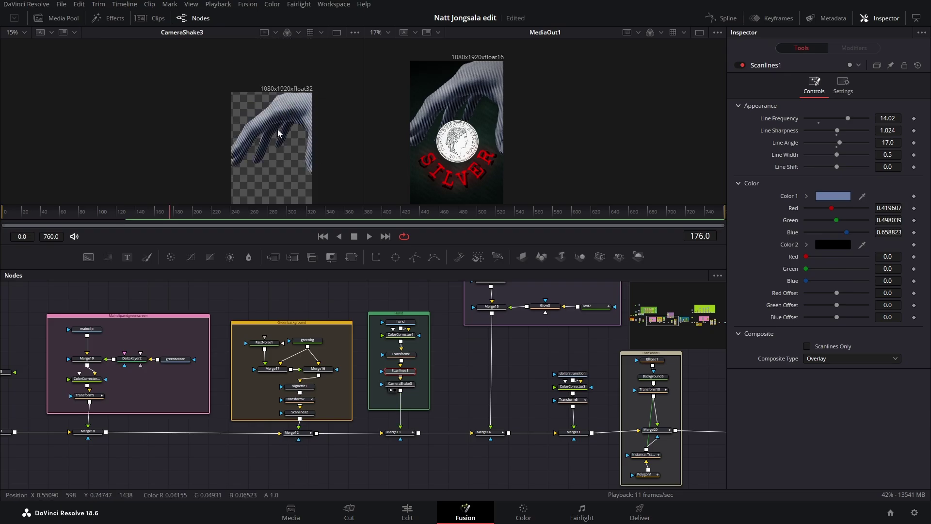
pyautogui.click(400, 383)
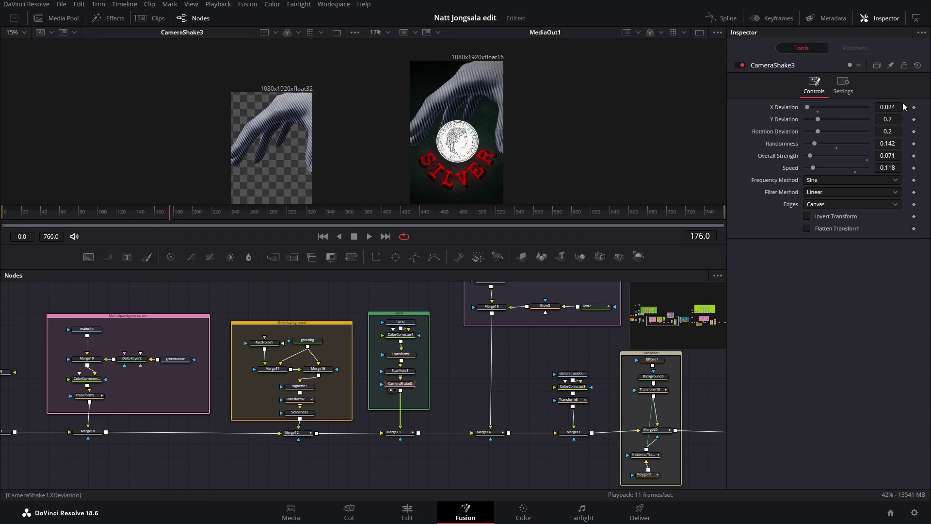
pyautogui.click(368, 237)
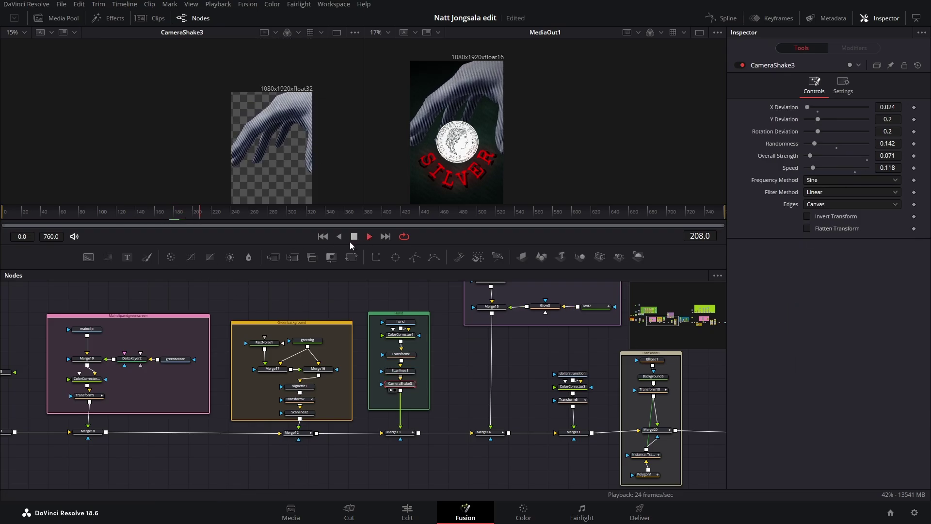
pyautogui.click(352, 236)
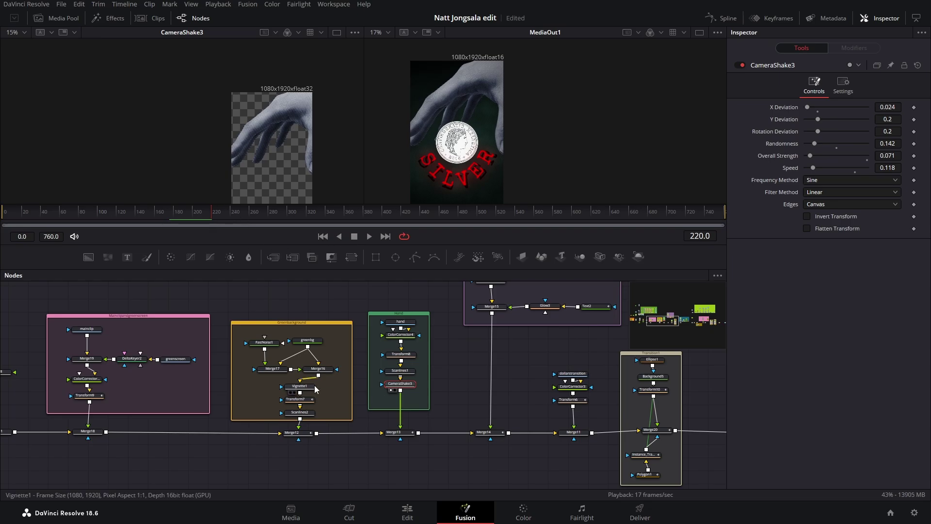
# View Merge13, silvercoin and ColorCorrector5 in turn, and examine the coin color corrector's settings
pyautogui.click(391, 438)
pyautogui.scroll(-3, 239, 119)
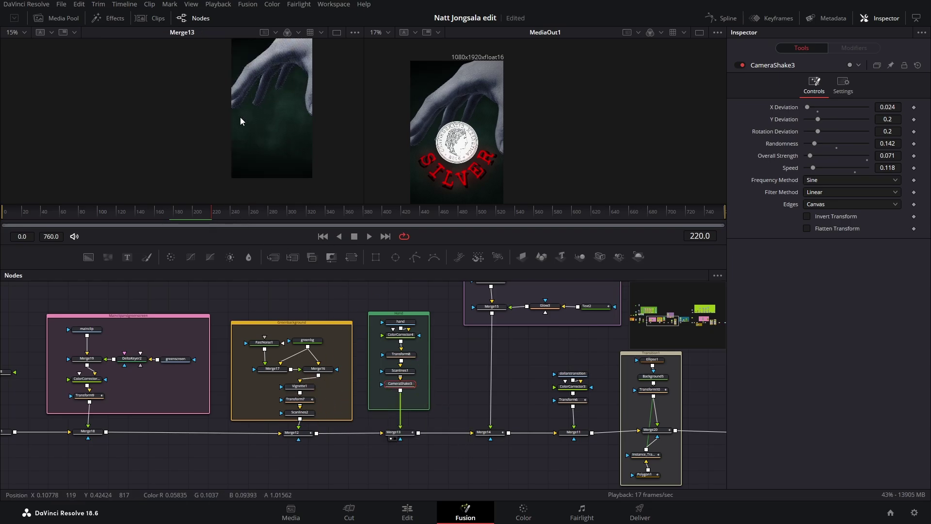
pyautogui.moveTo(418, 386); pyautogui.dragTo(312, 338)
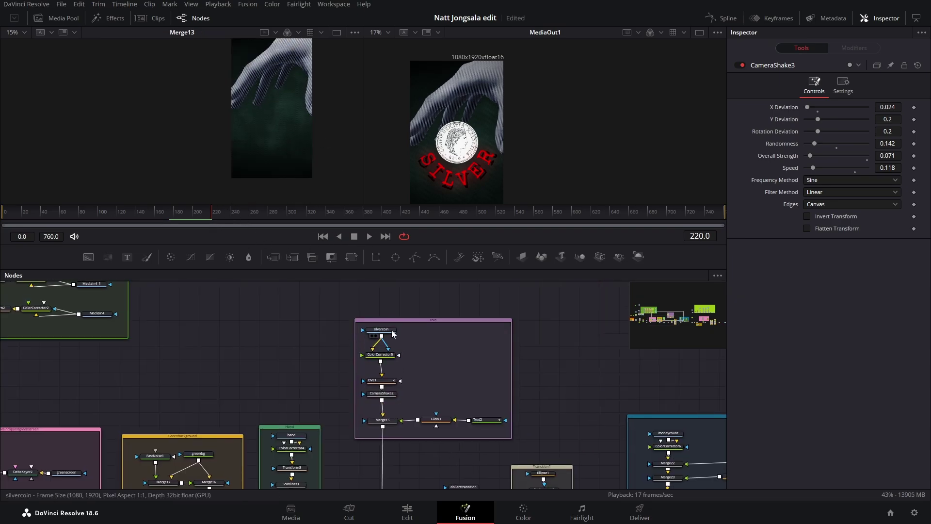
pyautogui.click(372, 335)
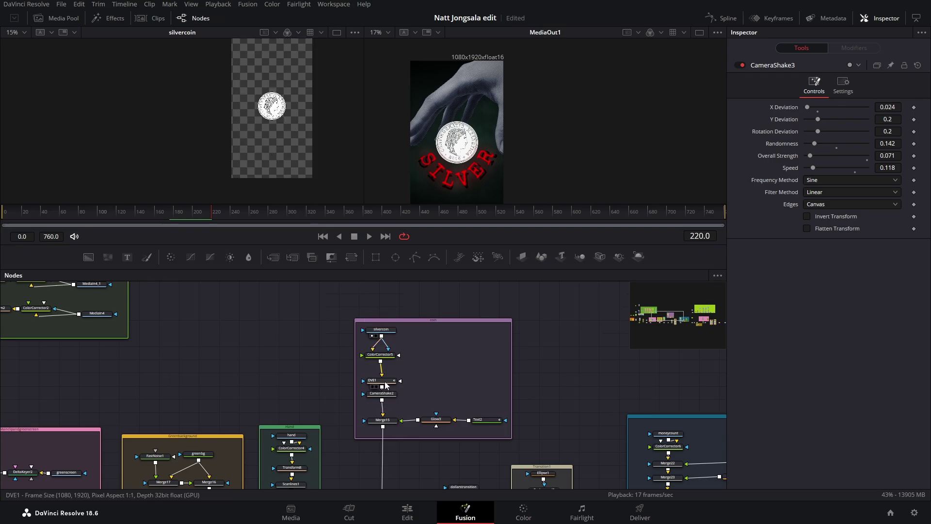
pyautogui.click(372, 361)
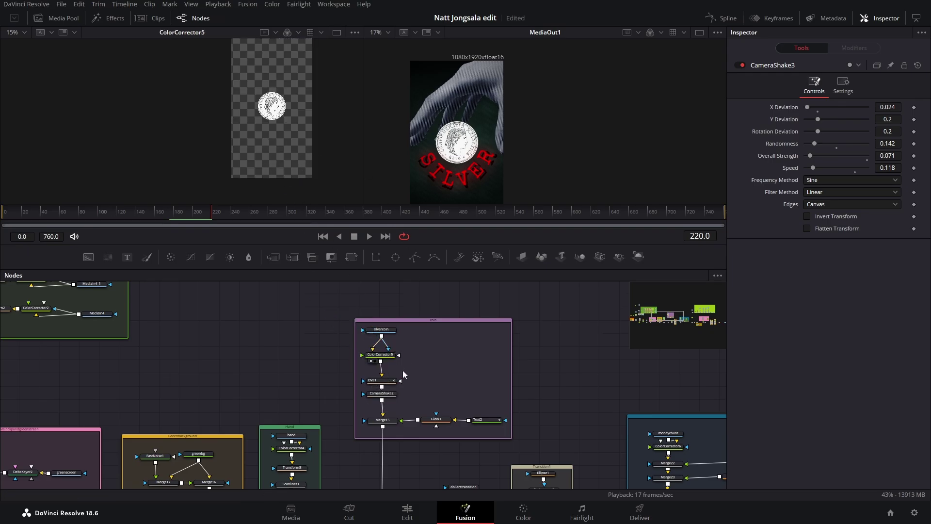
pyautogui.click(388, 355)
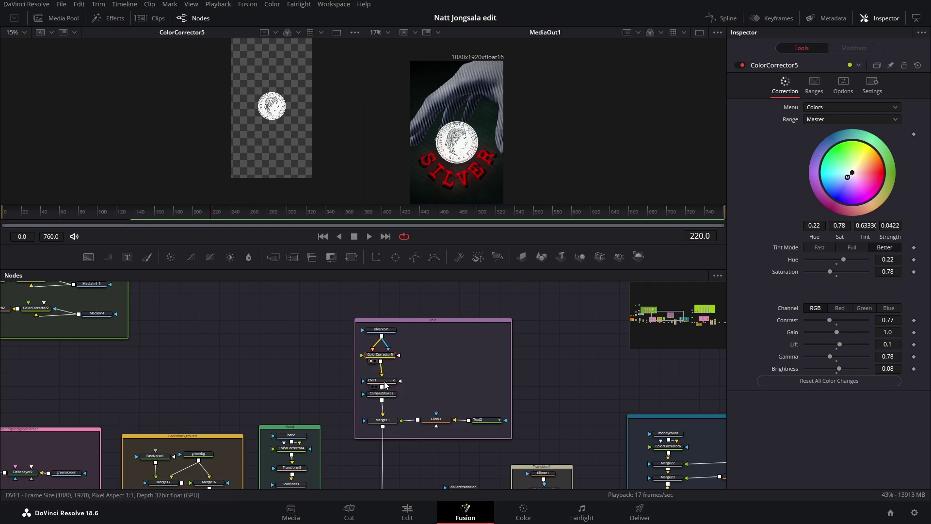
# View DVE1 and examine its center and rotation keyframes at frame 133, checking the silvercoin clip's global in point as well
pyautogui.moveTo(386, 385)
pyautogui.moveTo(385, 383); pyautogui.dragTo(260, 127)
pyautogui.click(387, 382)
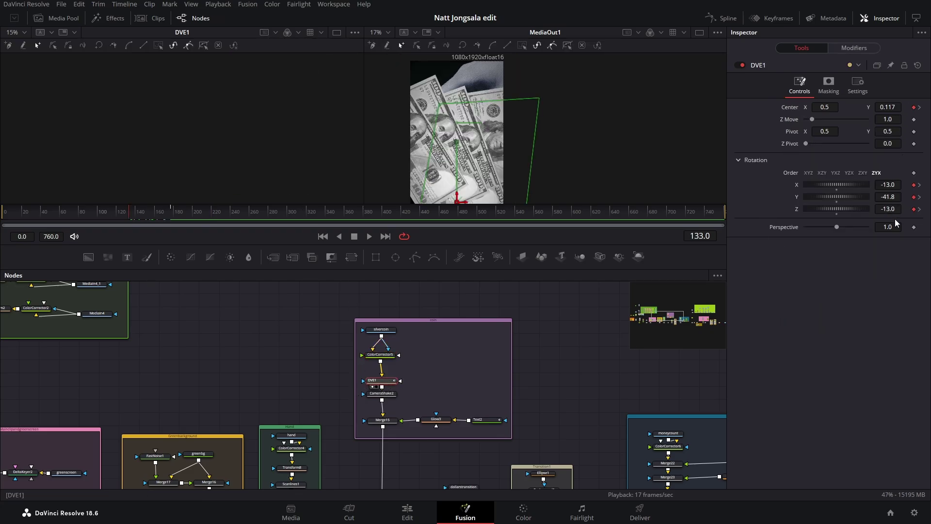
pyautogui.click(377, 332)
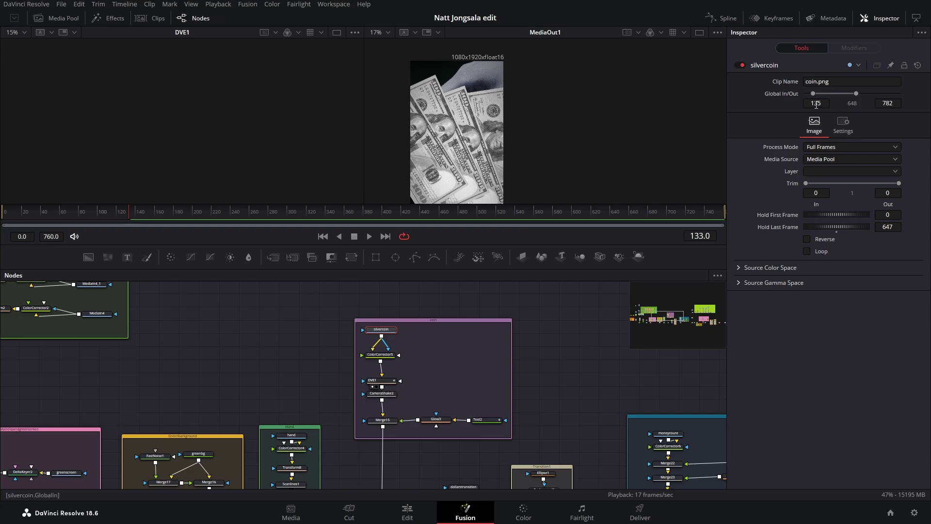
pyautogui.click(372, 380)
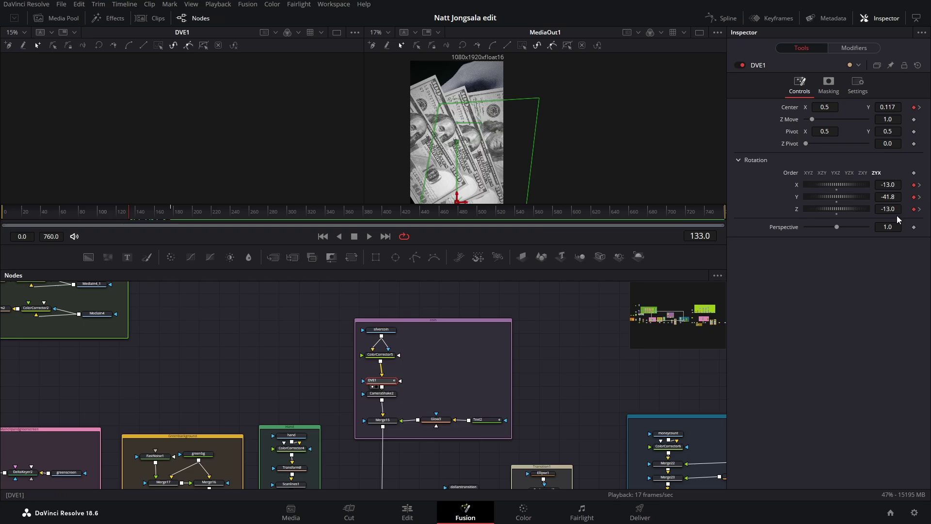
# Scrub DVE1 between frames 177 and 139 to examine the coin's upward movement and rotation up close
pyautogui.moveTo(144, 214); pyautogui.dragTo(171, 213)
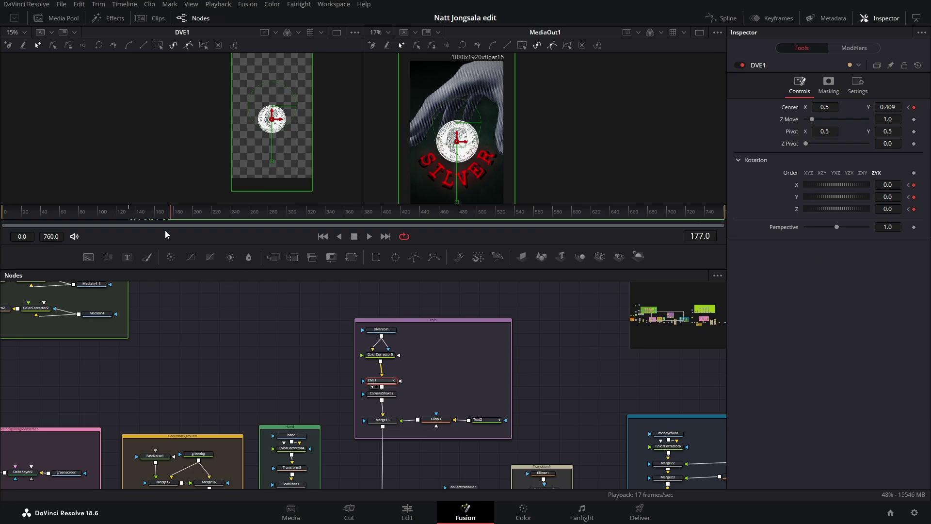
pyautogui.moveTo(165, 213); pyautogui.dragTo(143, 214)
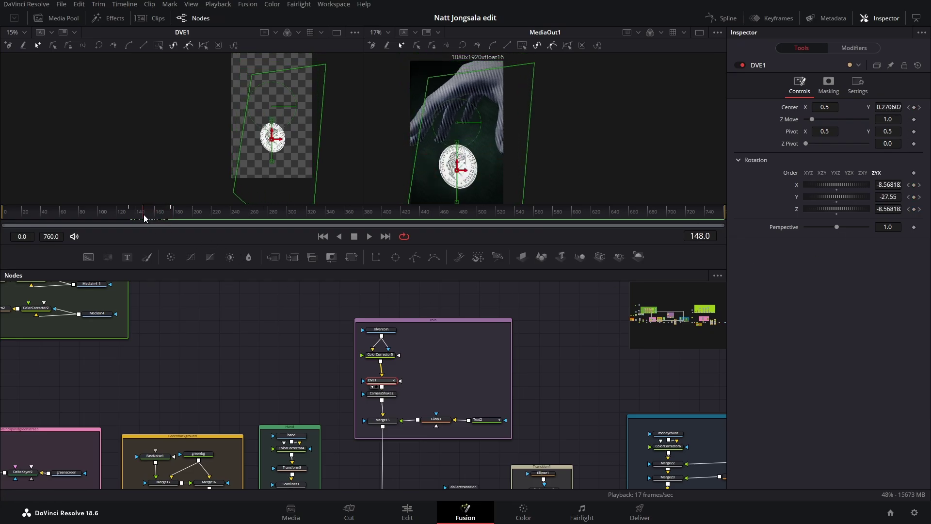
pyautogui.scroll(5, 225, 133)
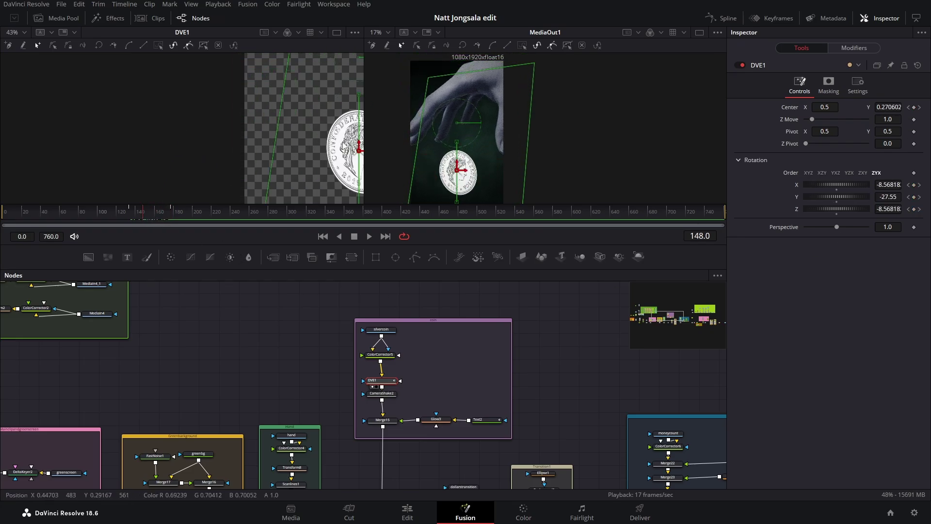
pyautogui.moveTo(225, 132); pyautogui.dragTo(116, 102)
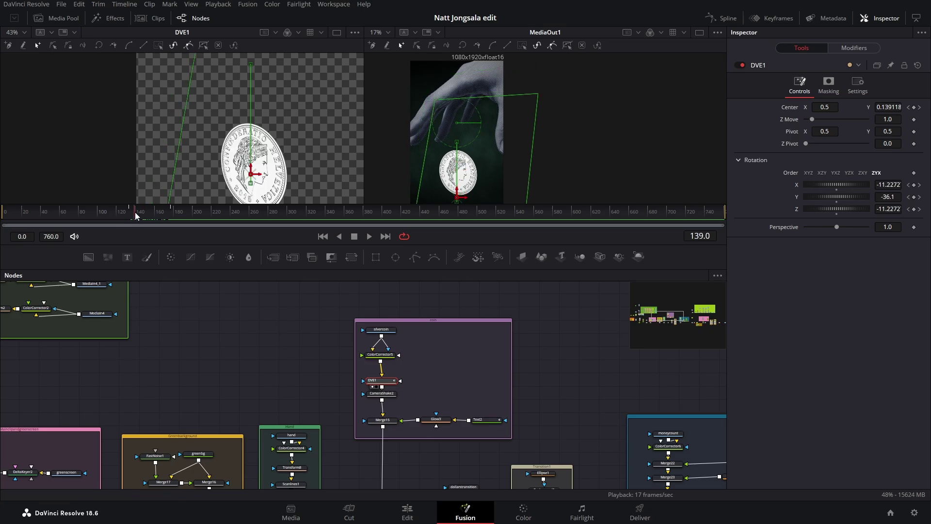
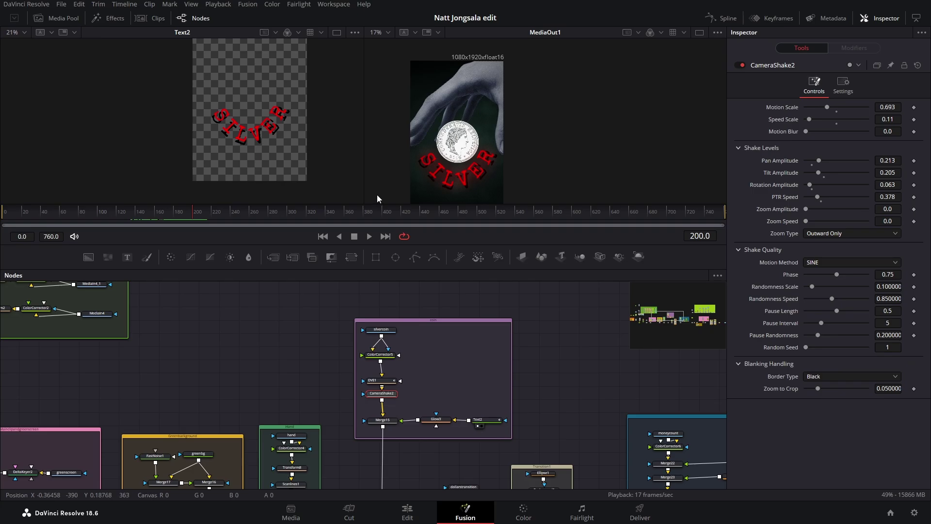
# Examine the SILVER title's font, size and tracking in Text2, and inspect its Black Shadow shading element
pyautogui.click(484, 422)
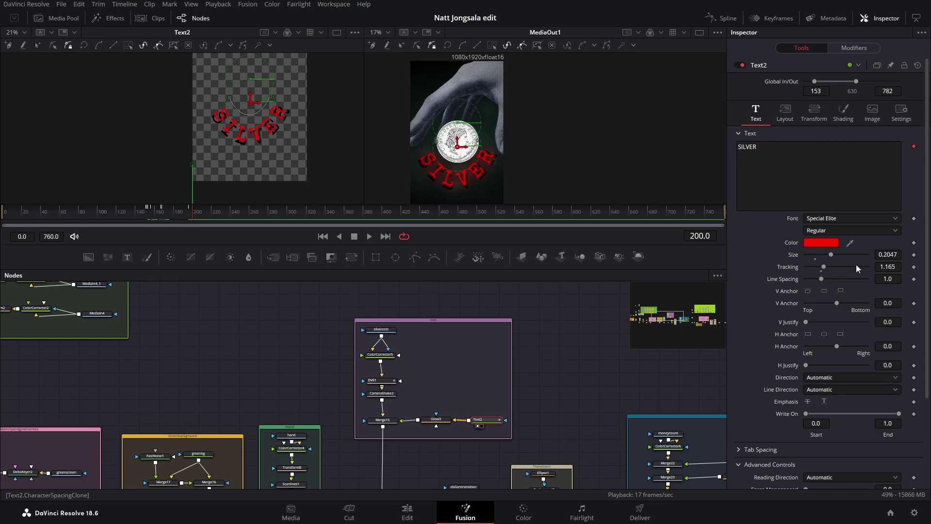
pyautogui.scroll(-2, 842, 290)
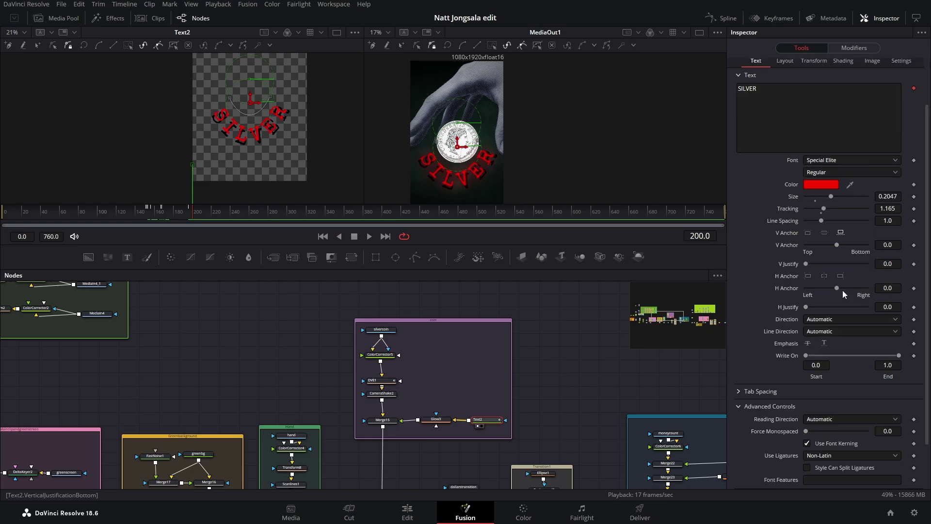
pyautogui.scroll(3, 842, 290)
pyautogui.click(843, 113)
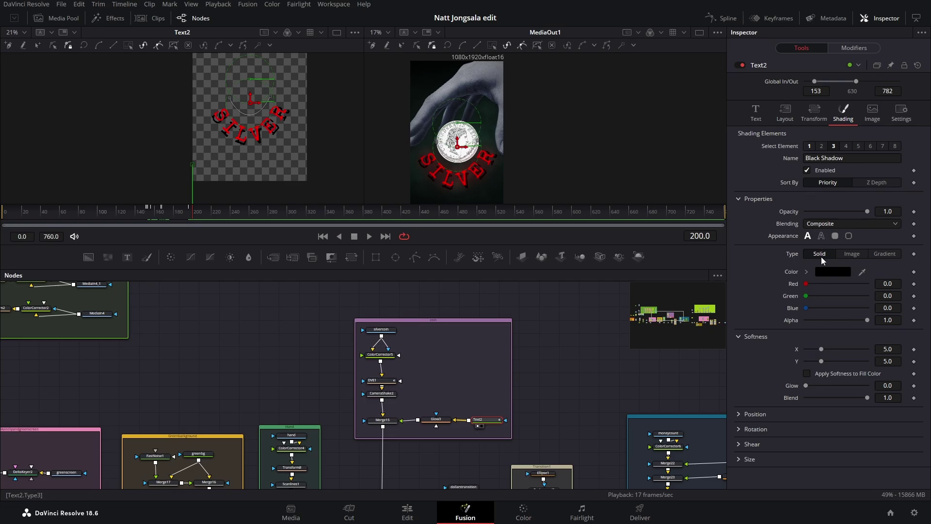
# Go to frame 155 and examine the Follower1 modifier's timing, text, transform and shading settings on Text2
pyautogui.moveTo(150, 212)
pyautogui.mouseDown()
pyautogui.moveTo(175, 212)
pyautogui.moveTo(150, 211)
pyautogui.mouseUp()
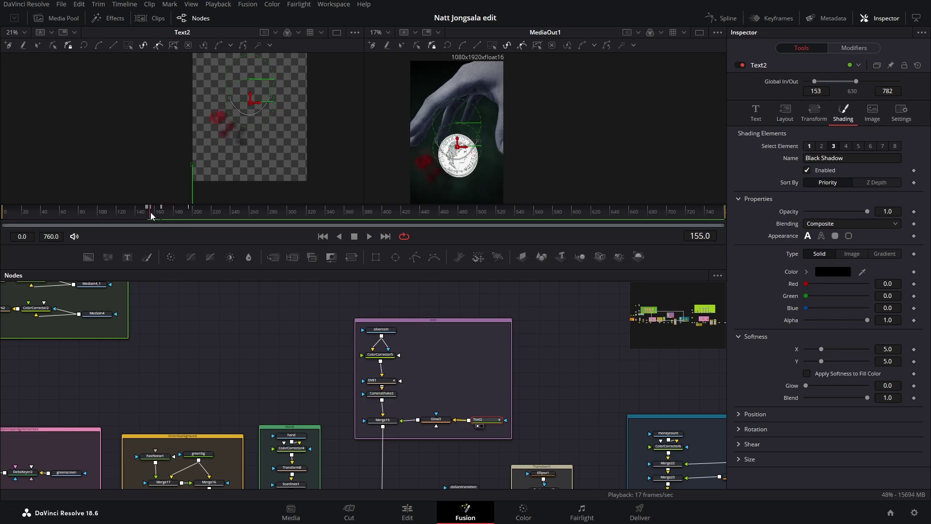
pyautogui.click(851, 49)
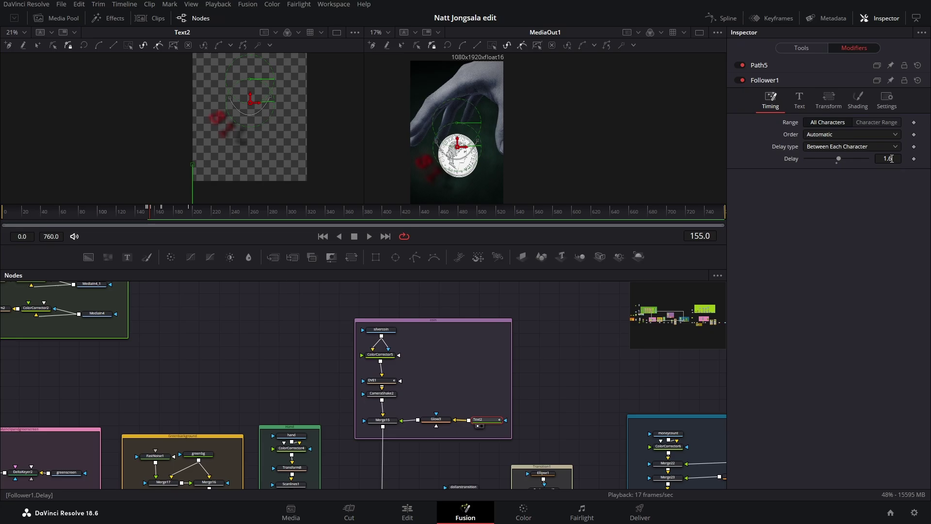
pyautogui.click(800, 99)
pyautogui.click(828, 99)
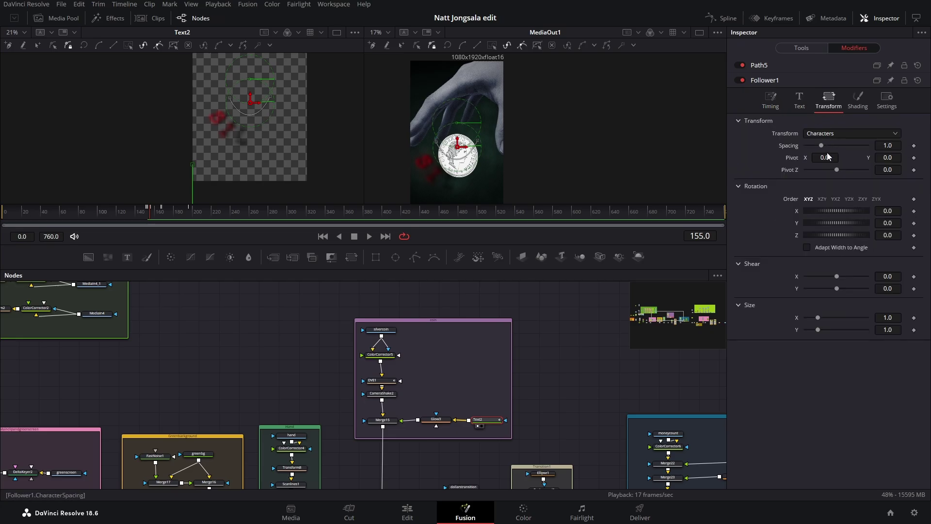
pyautogui.click(856, 99)
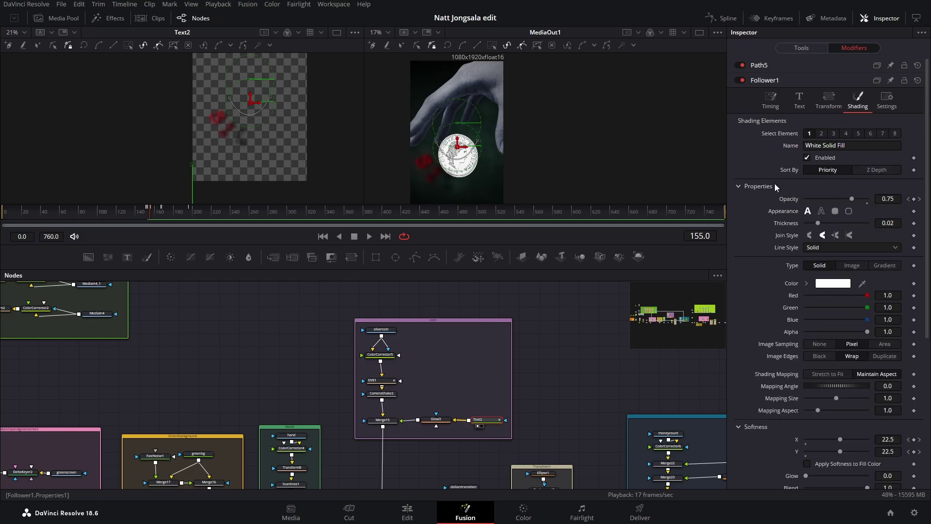
# Step between Follower1's opacity keyframes at frames 152 and 156 to examine the letters' fade-in
pyautogui.click(147, 215)
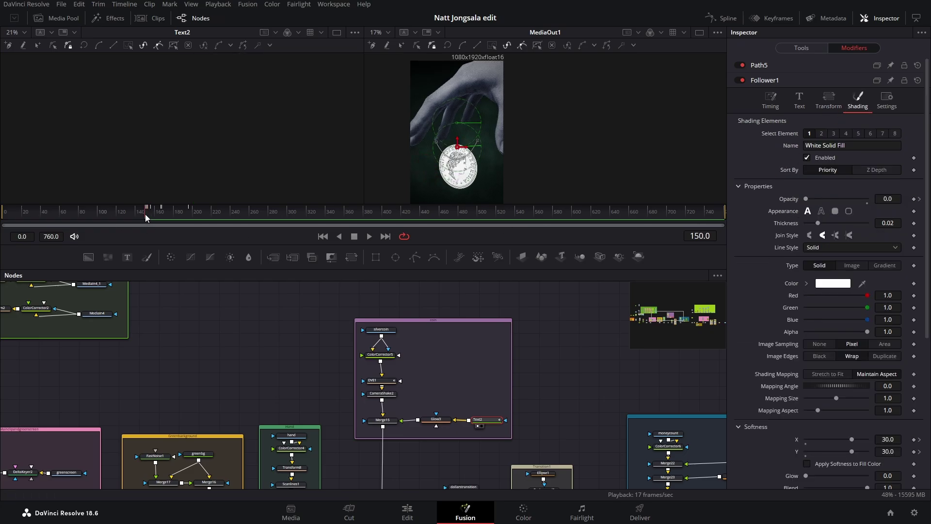
pyautogui.press('Right')
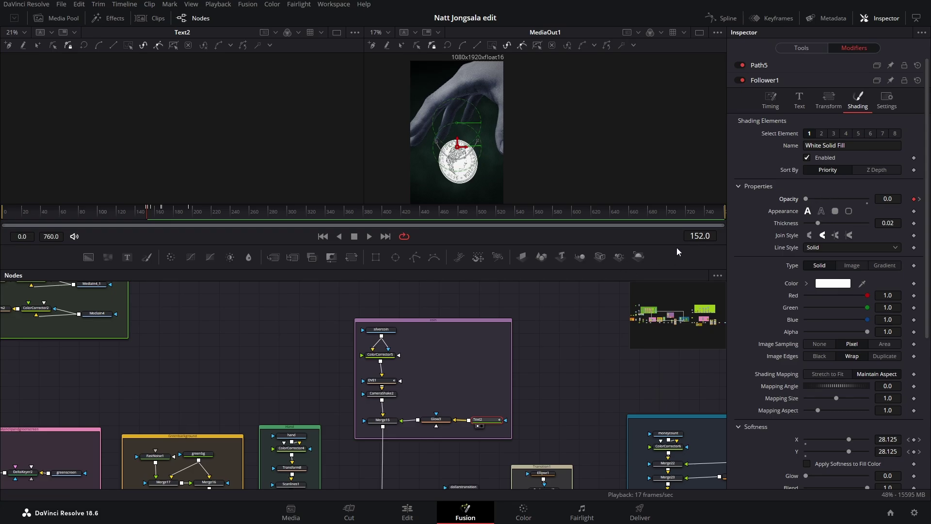
pyautogui.click(920, 199)
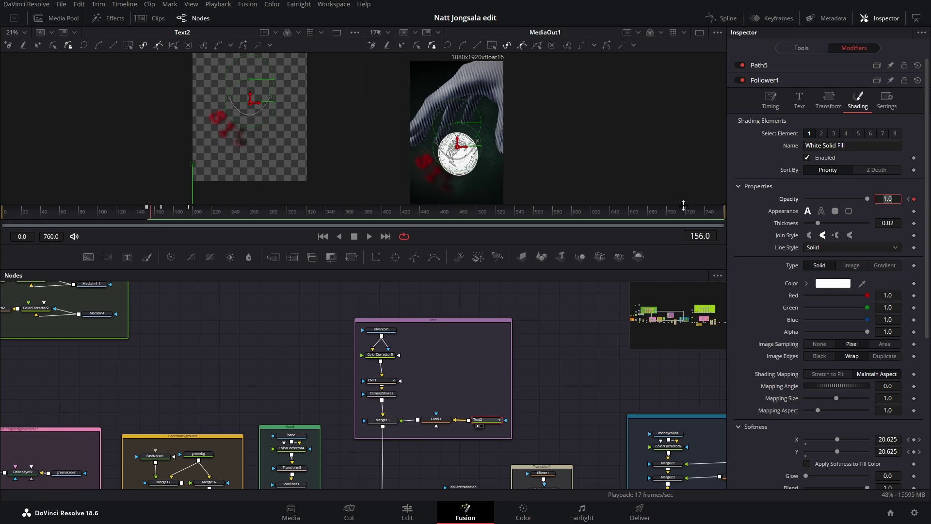
pyautogui.click(909, 200)
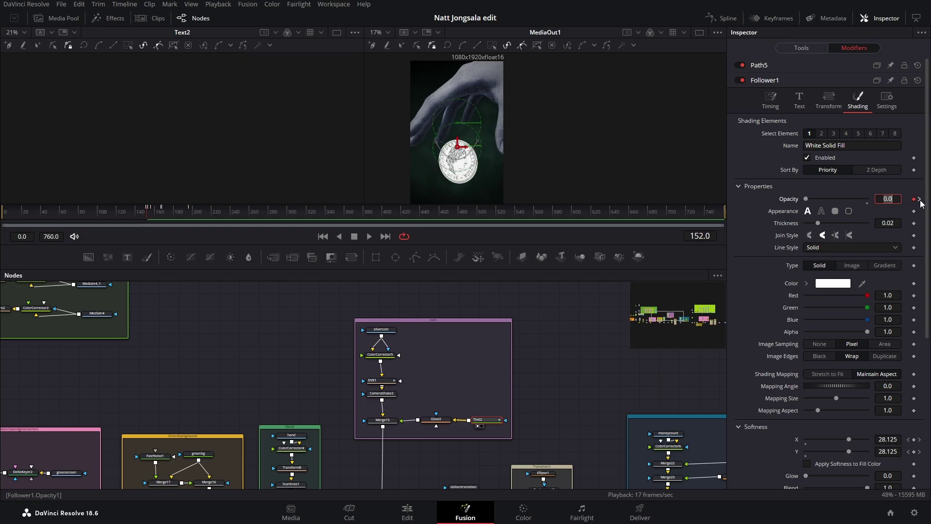
pyautogui.click(920, 200)
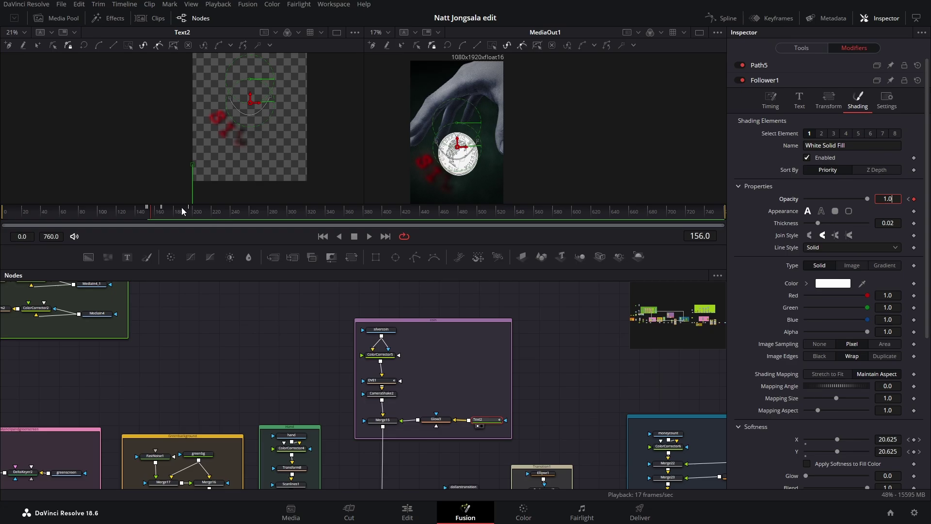
# Scrub the title reveal to frame 173 and step through Follower1's Offset Y keyframes up to frame 168
pyautogui.moveTo(148, 214); pyautogui.dragTo(167, 214)
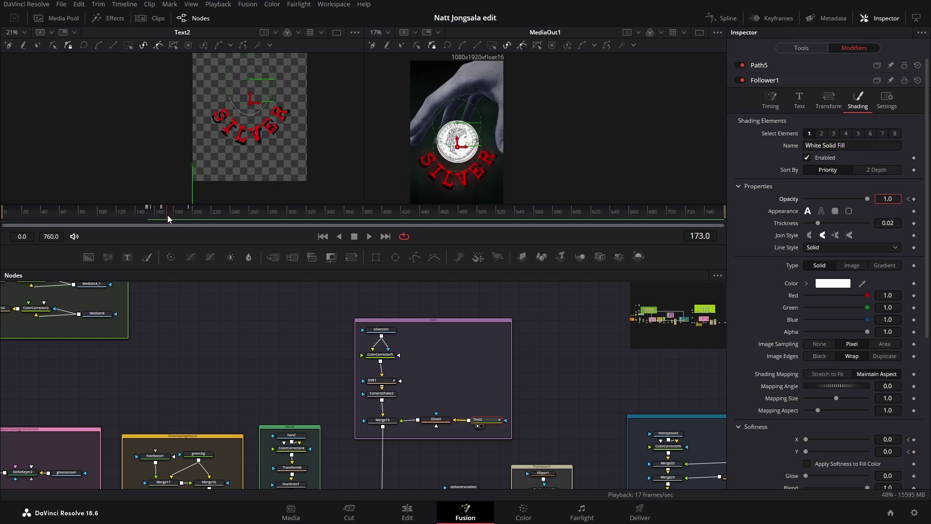
pyautogui.click(909, 439)
pyautogui.scroll(-4, 910, 442)
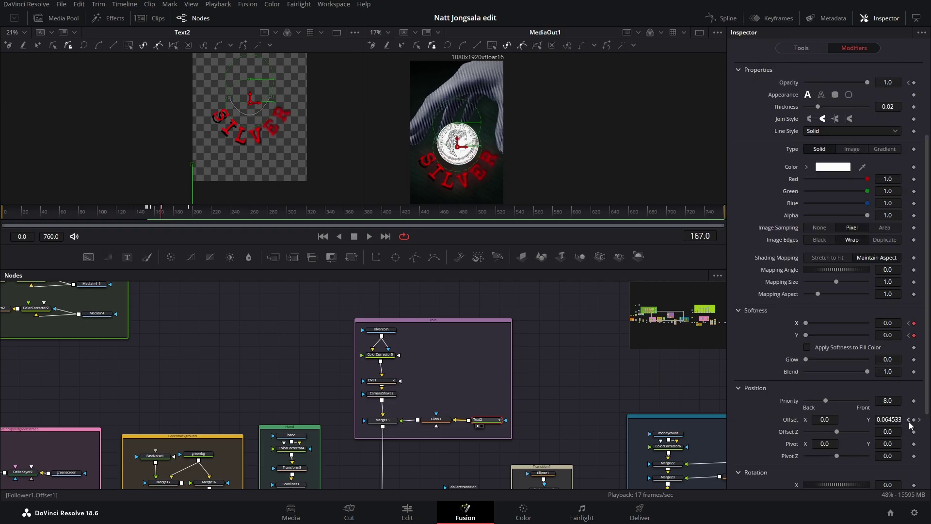
pyautogui.click(909, 420)
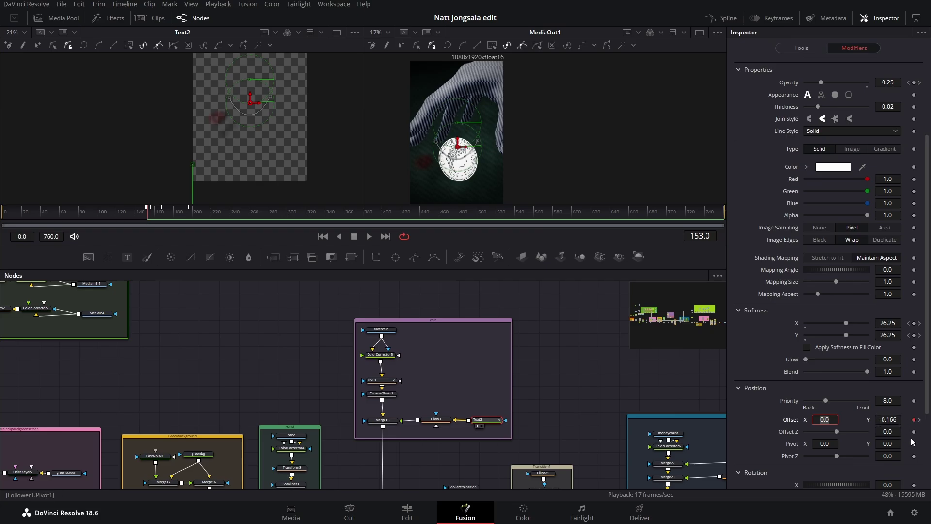
pyautogui.click(920, 420)
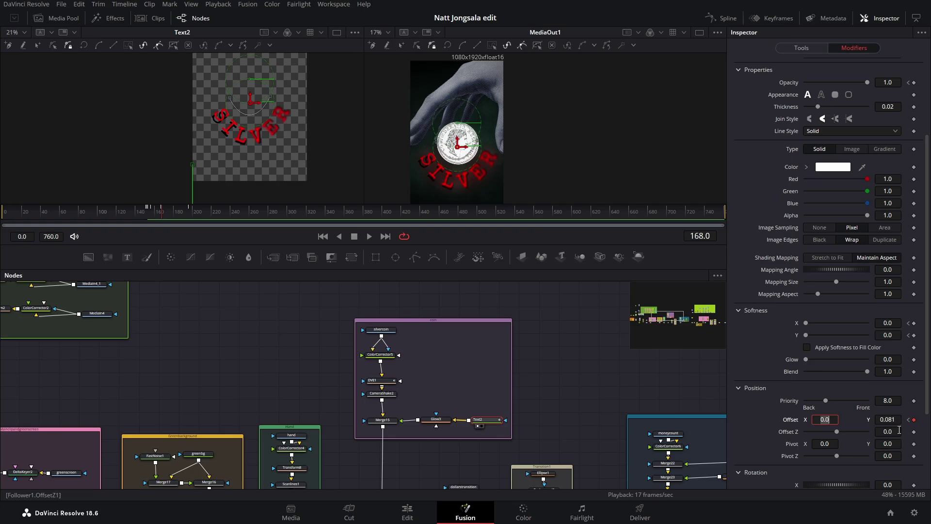
# Step between Follower1's softness keyframes at frames 151 and 167 to examine the letters' blur animation
pyautogui.scroll(3, 896, 430)
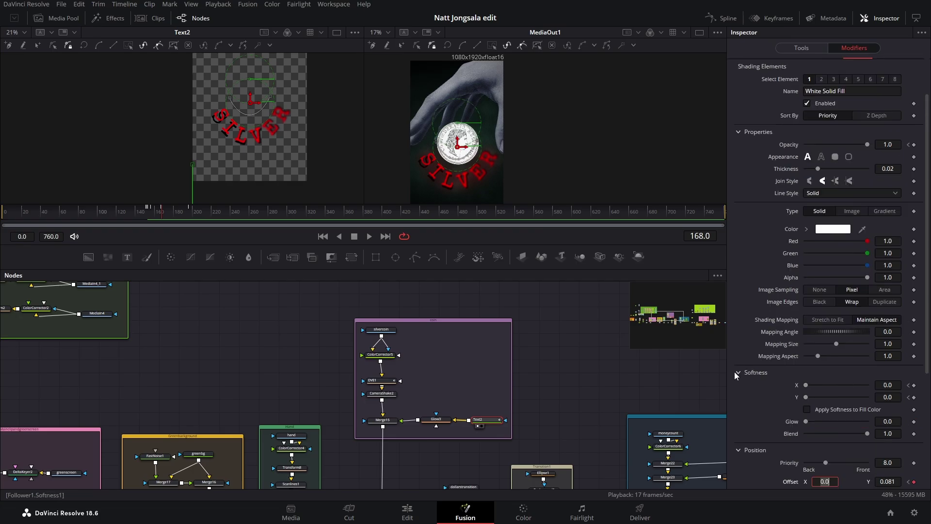
pyautogui.click(909, 386)
pyautogui.click(908, 386)
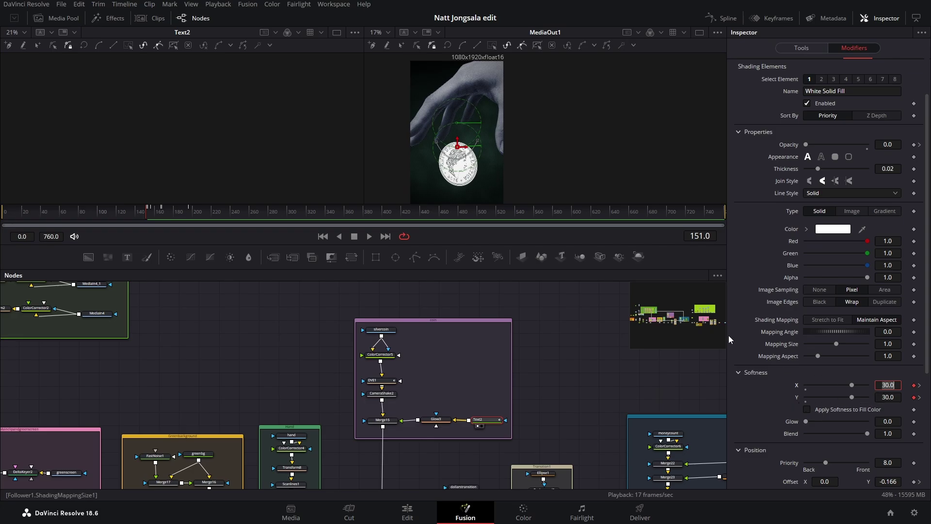
pyautogui.click(920, 385)
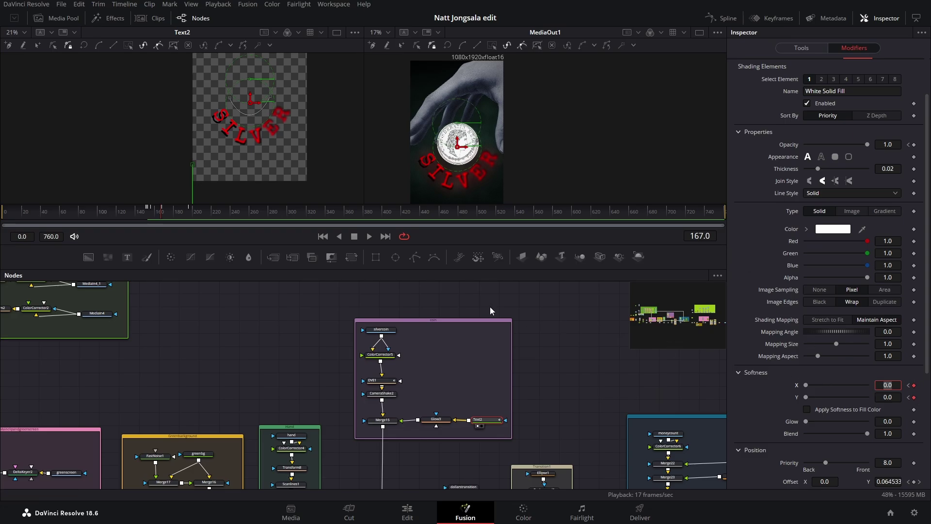
# Go to frame 156, inspect the blurred letters in the Text2 view, and dismiss the Start menu
pyautogui.click(150, 212)
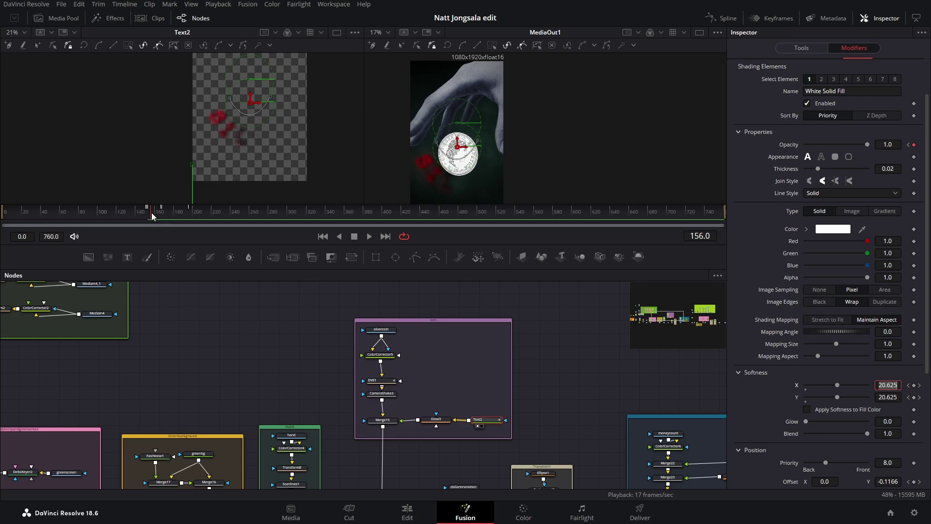
pyautogui.scroll(2, 205, 124)
pyautogui.press('super')
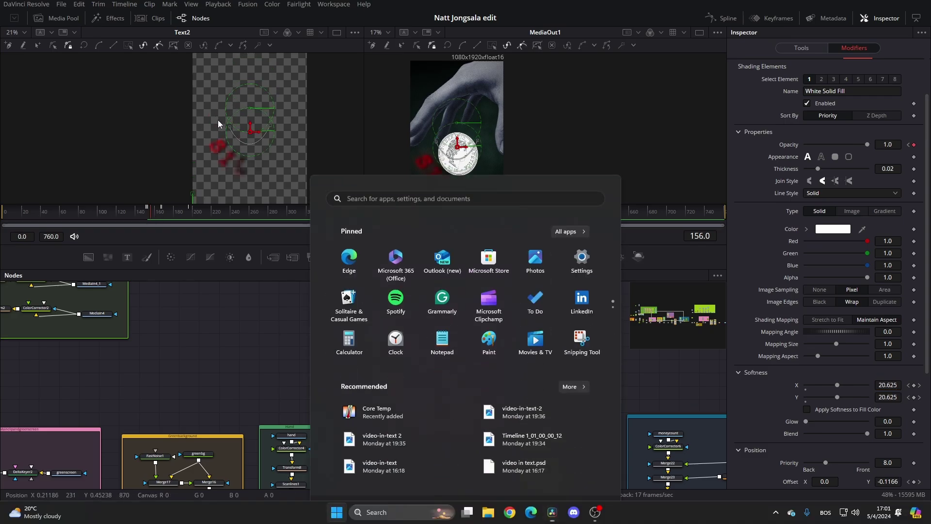
pyautogui.click(104, 188)
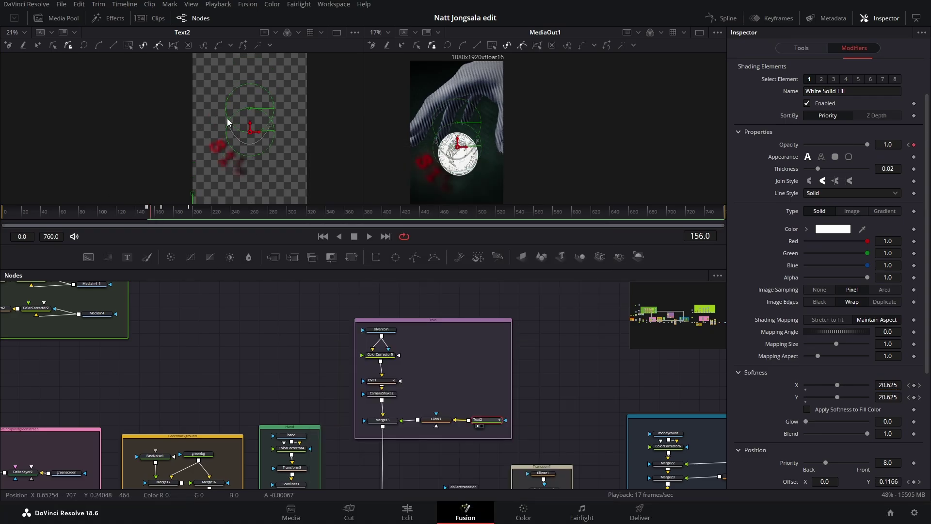
# Examine the blurred letters up close in the Text2 view, and scrub the title reveal to frame 196
pyautogui.scroll(6, 252, 164)
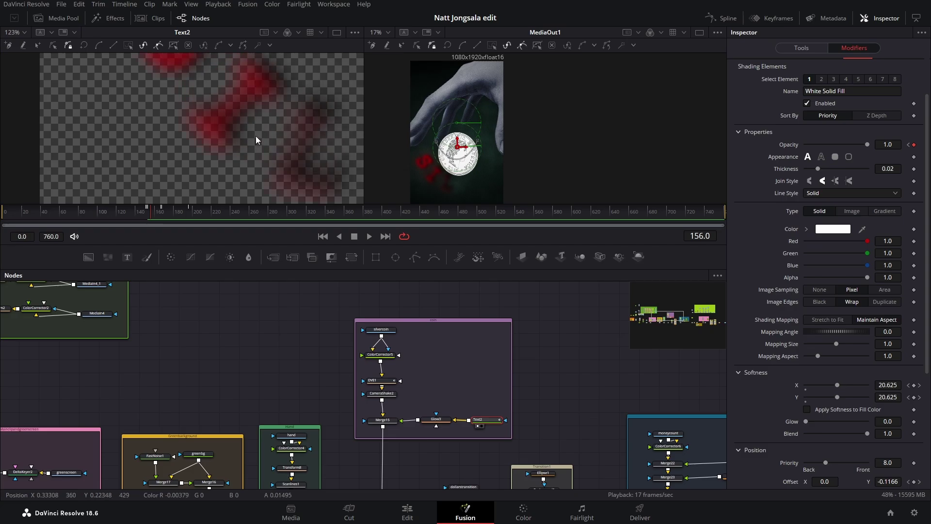
pyautogui.scroll(-5, 255, 136)
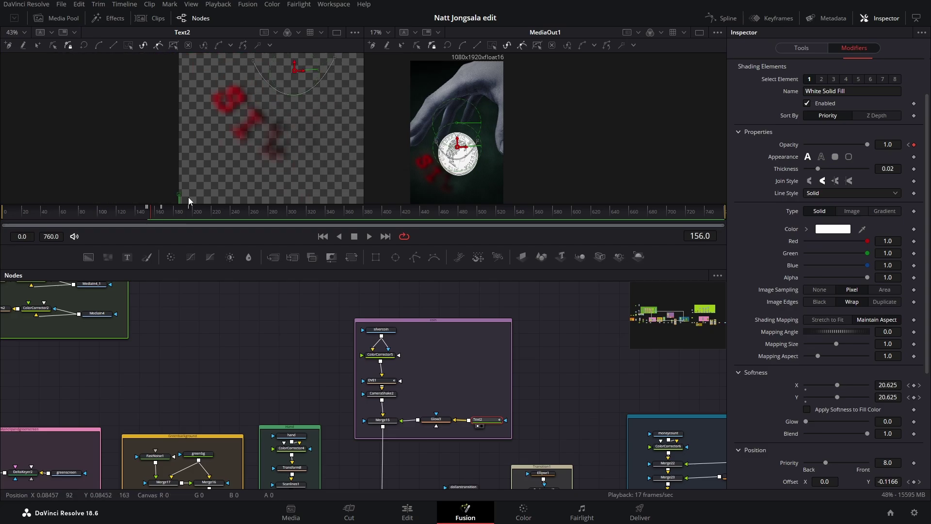
pyautogui.moveTo(151, 212); pyautogui.dragTo(189, 216)
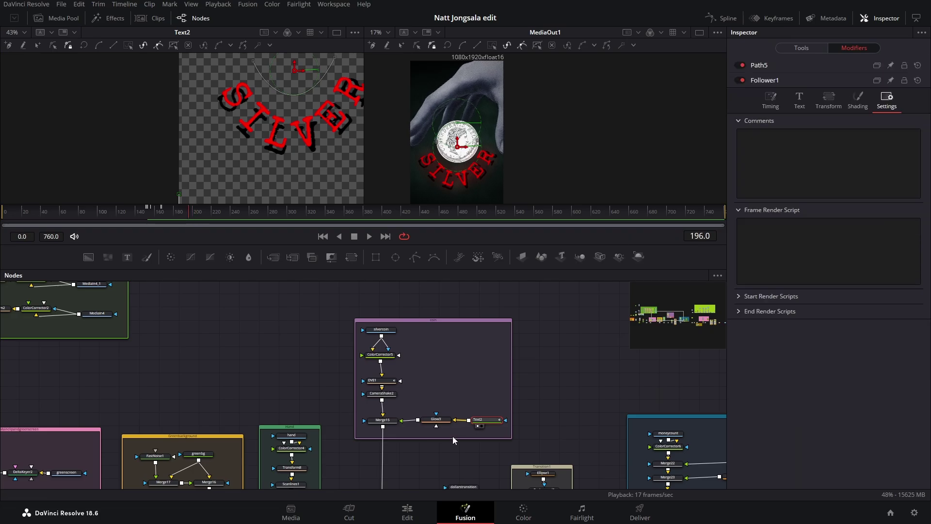
# Inspect the Glow3 settings on the SILVER text, and view the combined coin and text output of Merge15
pyautogui.click(427, 425)
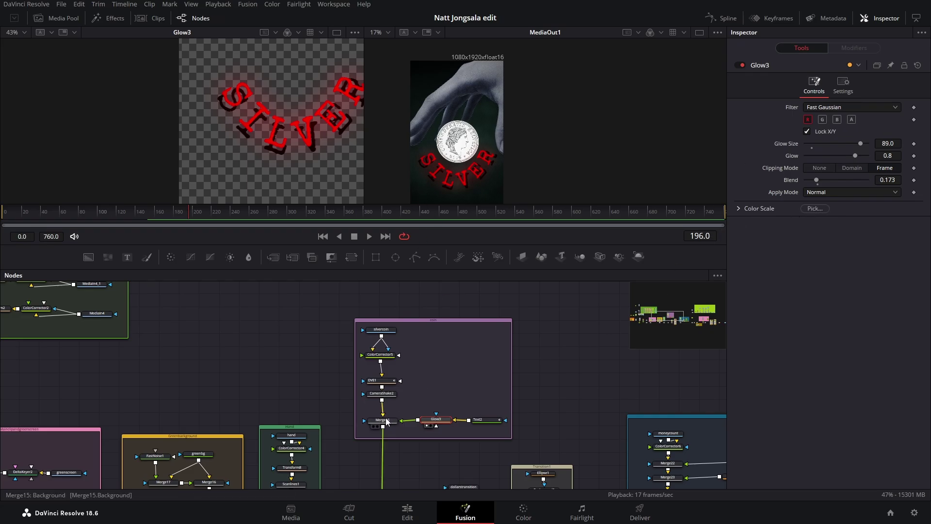
pyautogui.moveTo(386, 422); pyautogui.dragTo(295, 108)
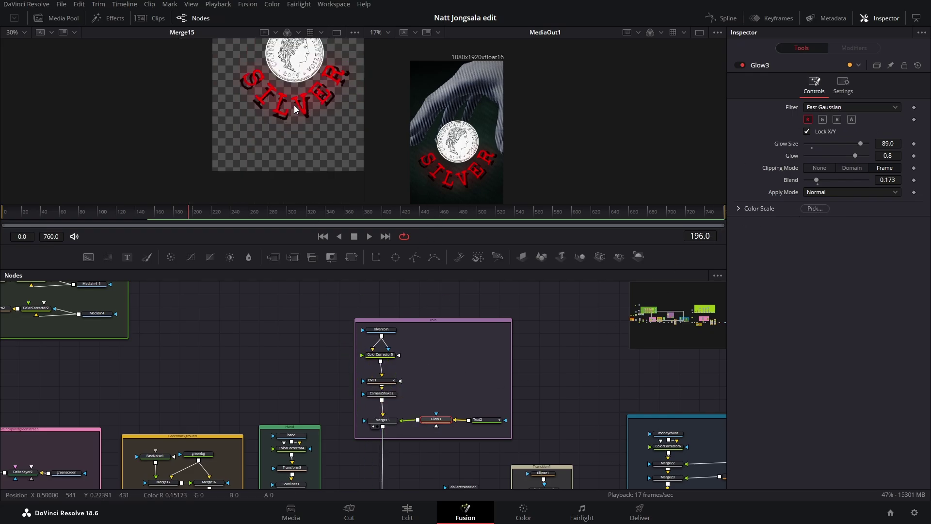
pyautogui.scroll(-5, 295, 108)
pyautogui.scroll(-3, 357, 363)
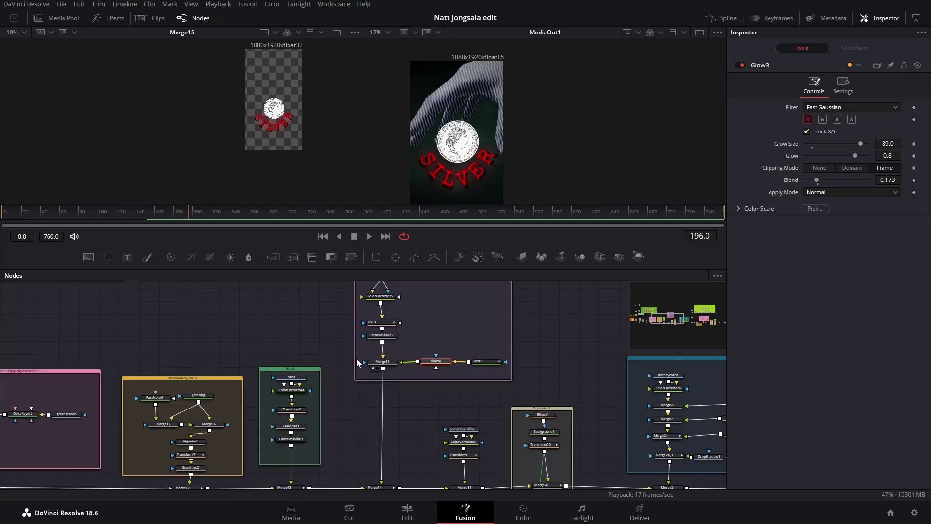
# View Merge14 and examine its Center animation between the keyframes at frames 220 and 238, returning to frame 220
pyautogui.scroll(-2, 357, 363)
pyautogui.moveTo(381, 458); pyautogui.dragTo(257, 101)
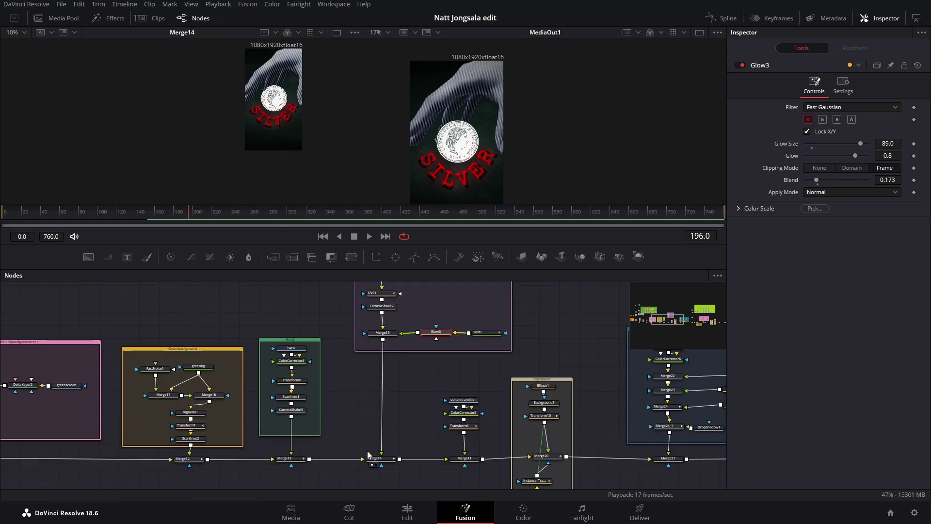
pyautogui.click(373, 458)
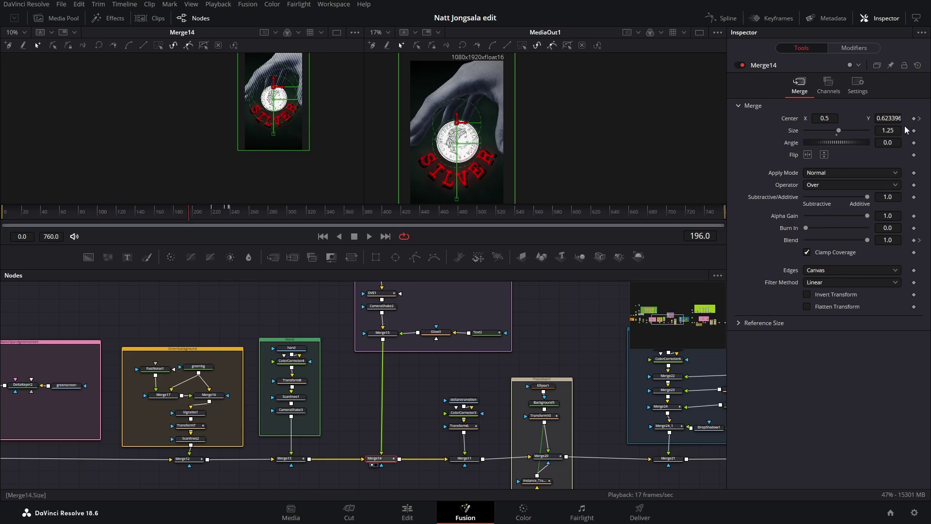
pyautogui.moveTo(198, 221); pyautogui.dragTo(212, 222)
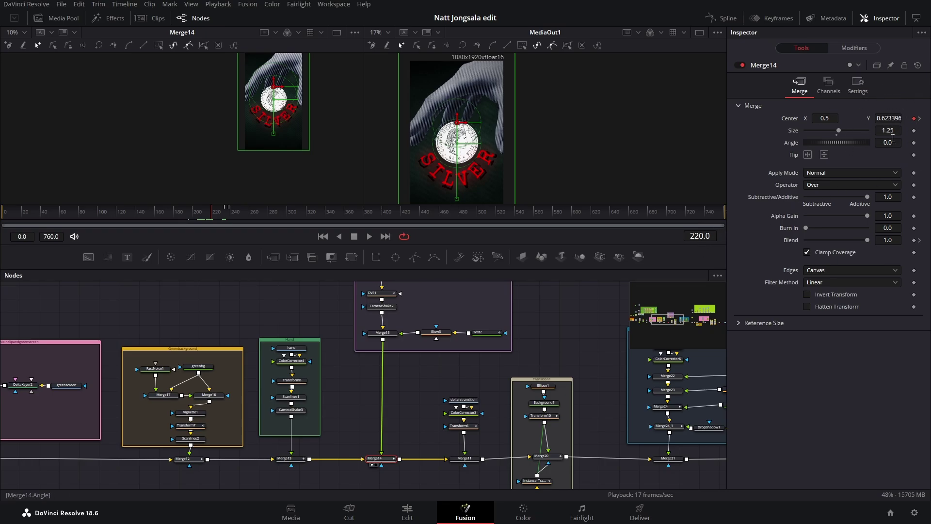
pyautogui.click(919, 119)
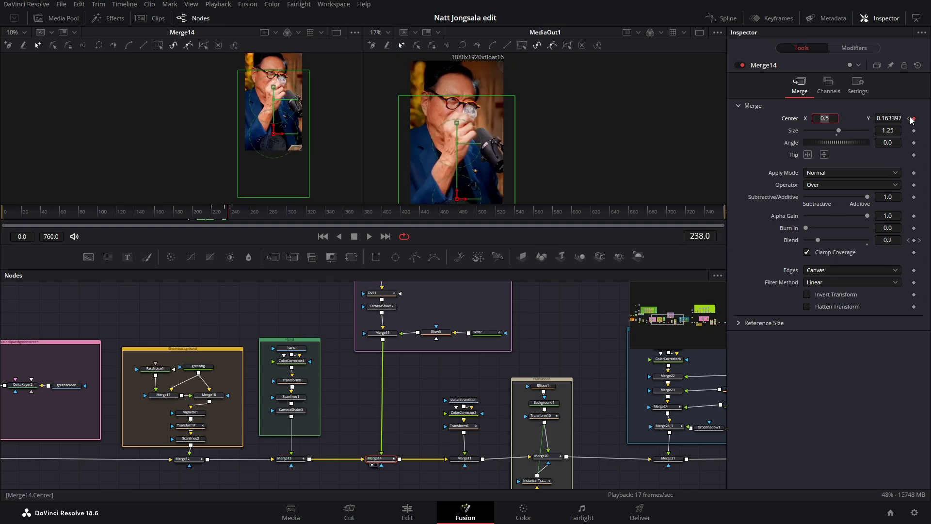
pyautogui.click(221, 218)
pyautogui.moveTo(219, 217); pyautogui.dragTo(212, 216)
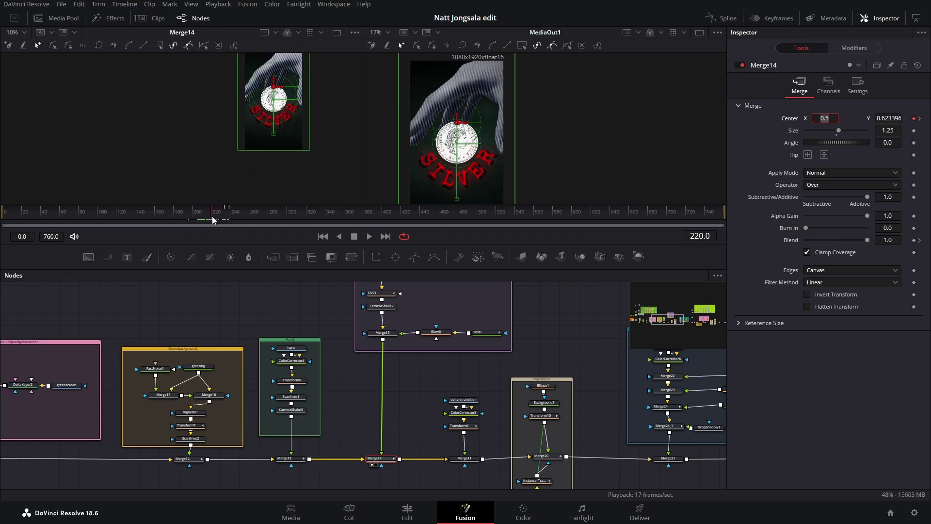
# Step between Merge13's Center keyframes at frames 220 and 237 to examine how the hand moves out of frame
pyautogui.click(284, 458)
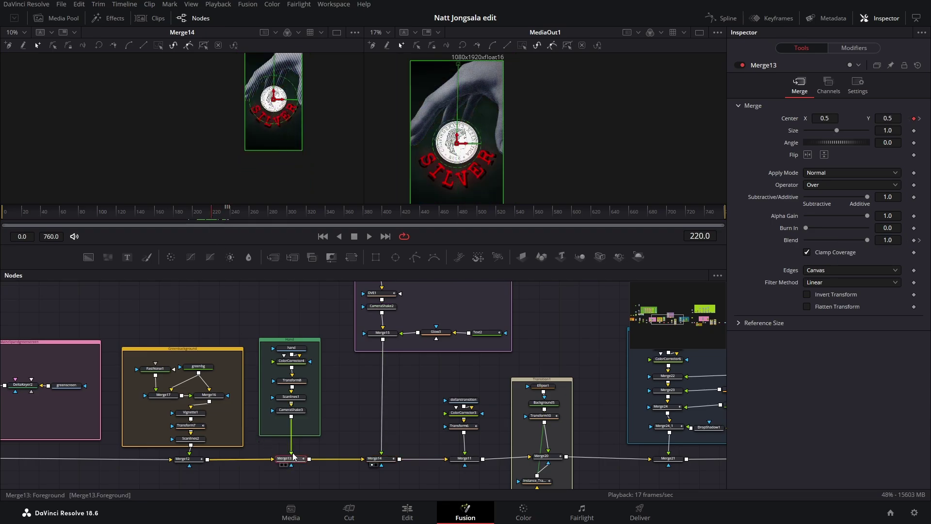
pyautogui.moveTo(212, 218)
pyautogui.mouseDown()
pyautogui.moveTo(224, 218)
pyautogui.moveTo(212, 219)
pyautogui.mouseUp()
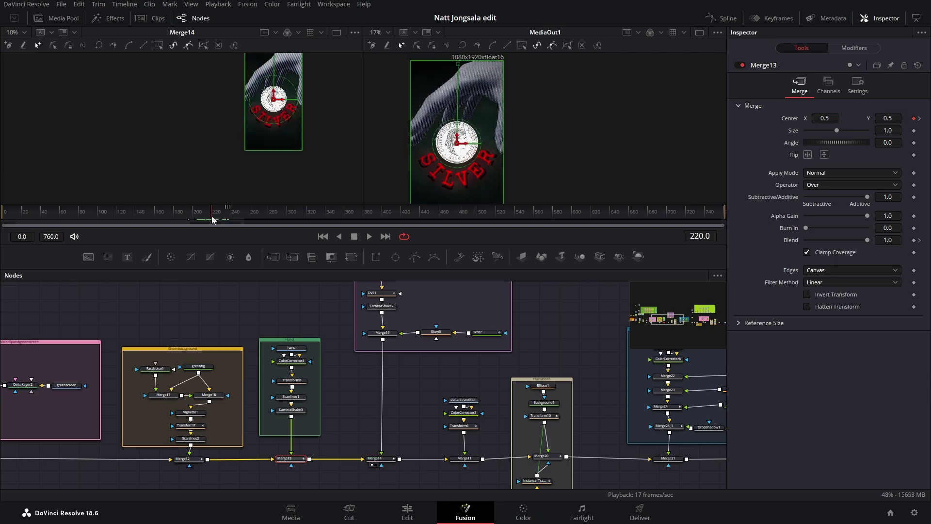
pyautogui.click(919, 118)
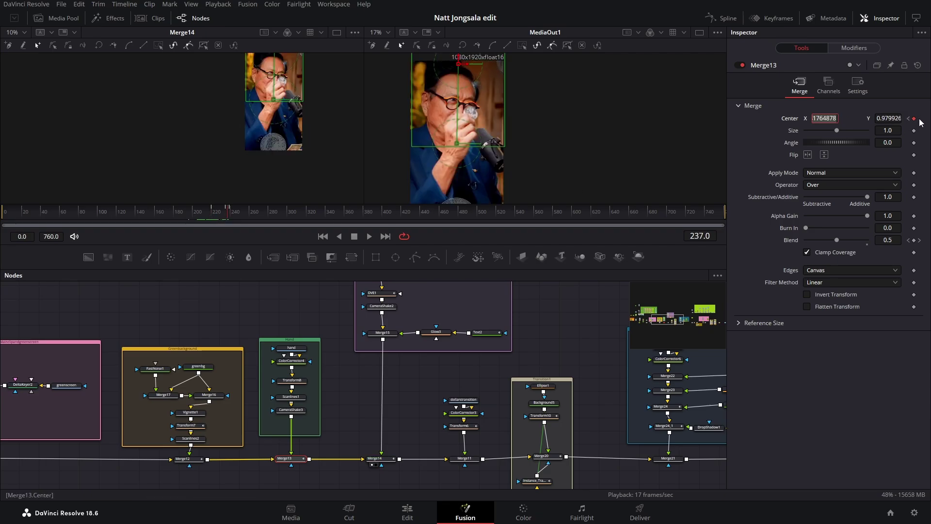
pyautogui.click(908, 118)
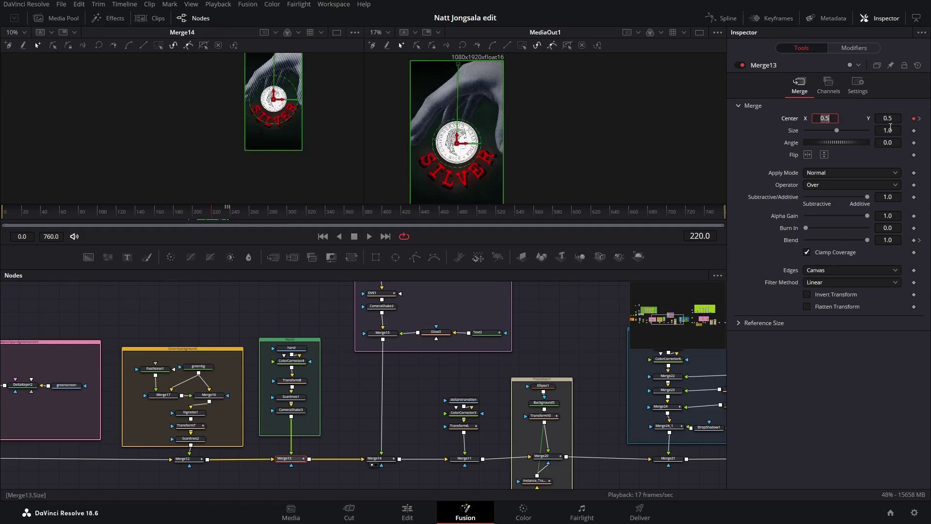
pyautogui.click(919, 118)
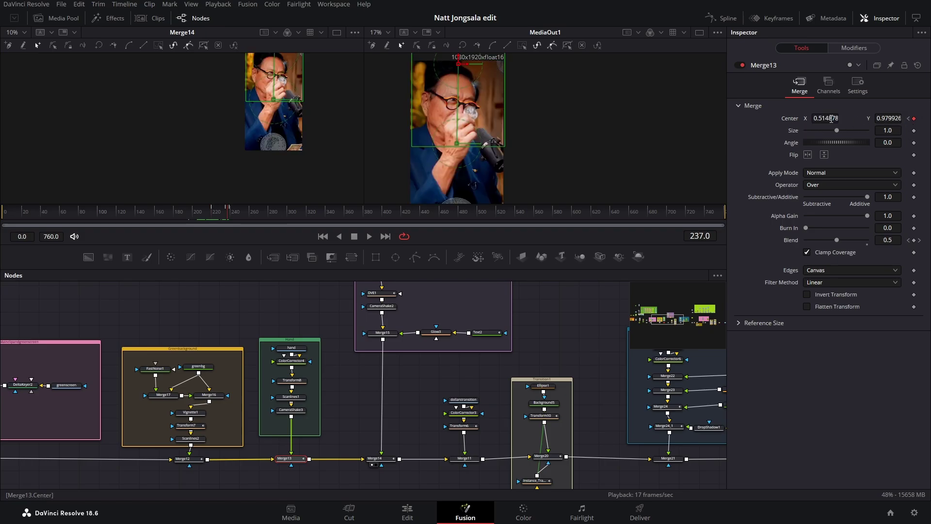
pyautogui.moveTo(224, 211)
pyautogui.mouseDown()
pyautogui.moveTo(212, 217)
pyautogui.moveTo(228, 215)
pyautogui.mouseUp()
# View the mainclip source and the greenscreen source in turn to compare the two inputs of the keyed clip group
pyautogui.moveTo(195, 308); pyautogui.dragTo(356, 302)
pyautogui.moveTo(238, 309); pyautogui.dragTo(244, 296)
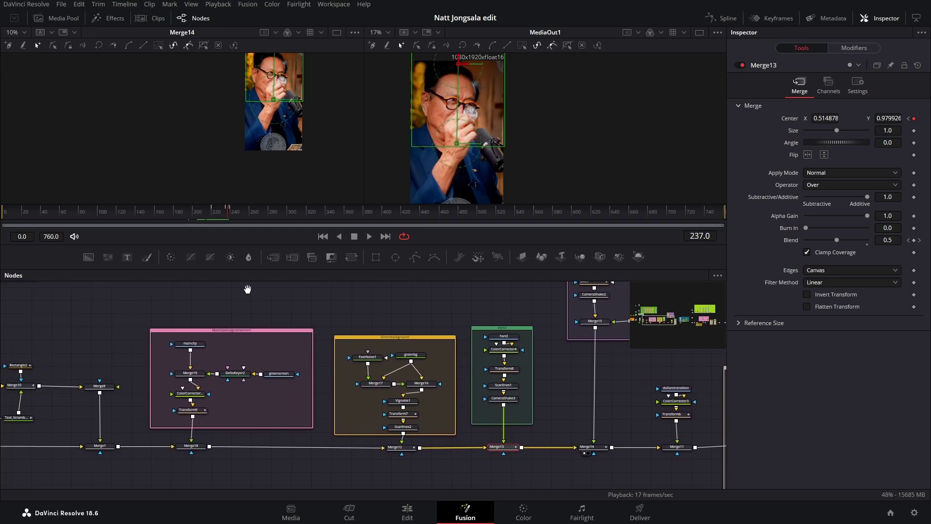
pyautogui.moveTo(189, 347)
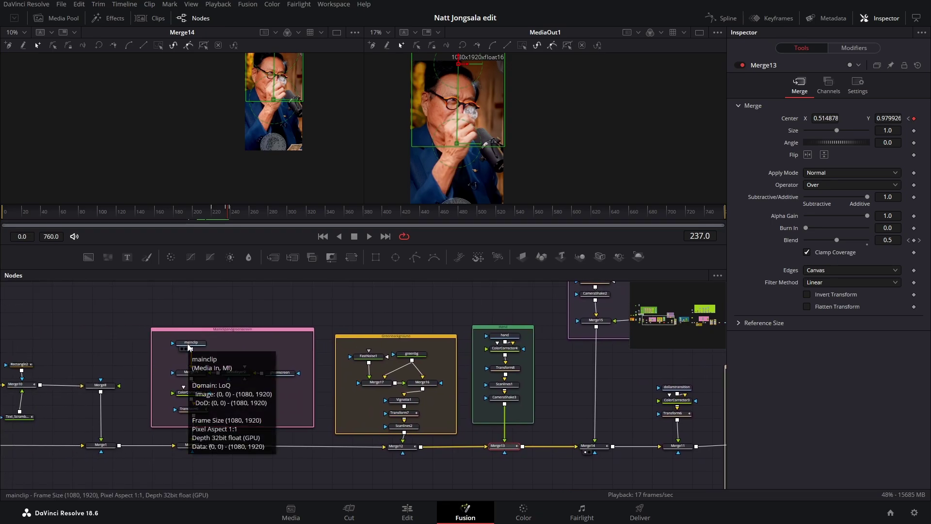
pyautogui.moveTo(189, 346); pyautogui.dragTo(237, 126)
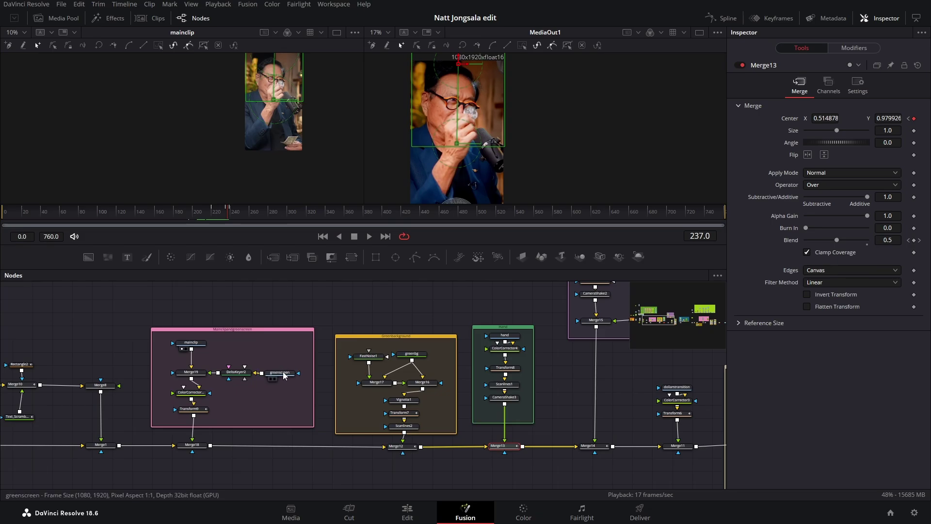
pyautogui.moveTo(280, 372); pyautogui.dragTo(245, 157)
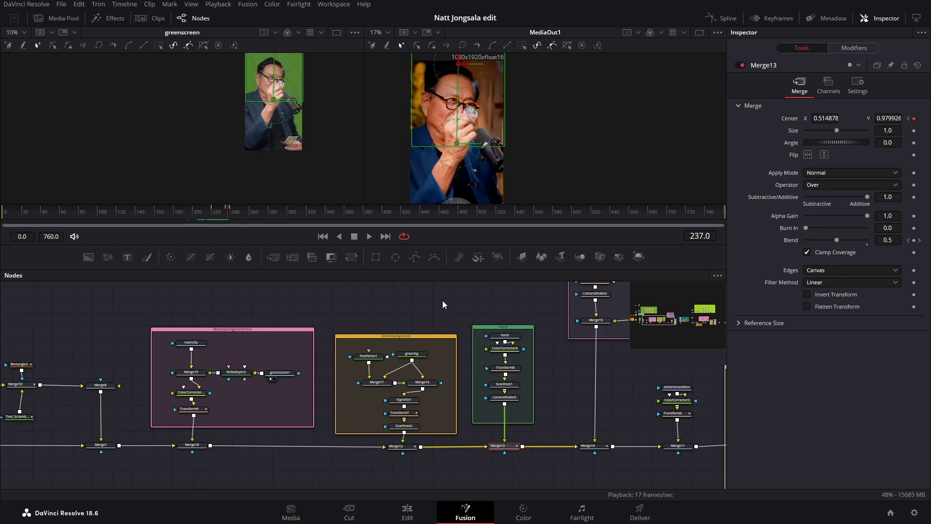
# Return the node graph to the silver coin group containing Merge15 and Text2
pyautogui.moveTo(442, 304); pyautogui.dragTo(389, 392)
pyautogui.moveTo(420, 444); pyautogui.dragTo(375, 351)
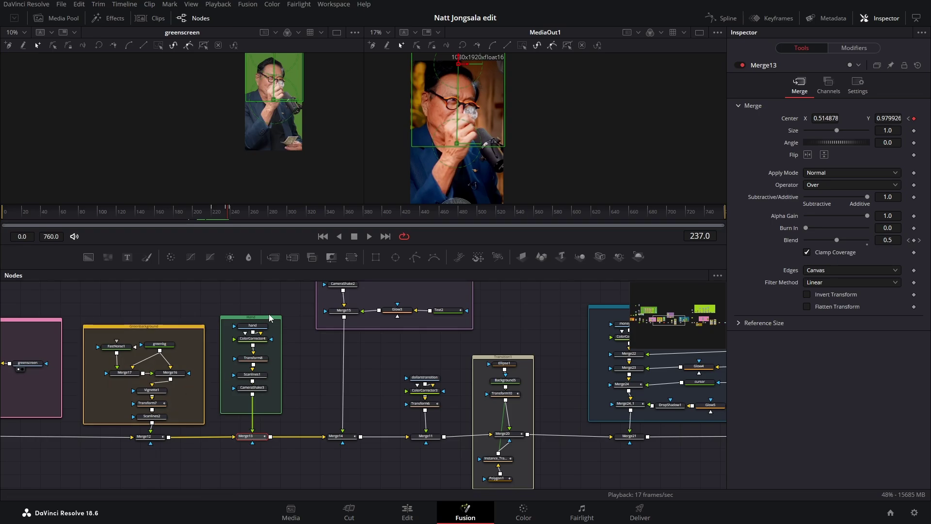
pyautogui.scroll(5, 291, 368)
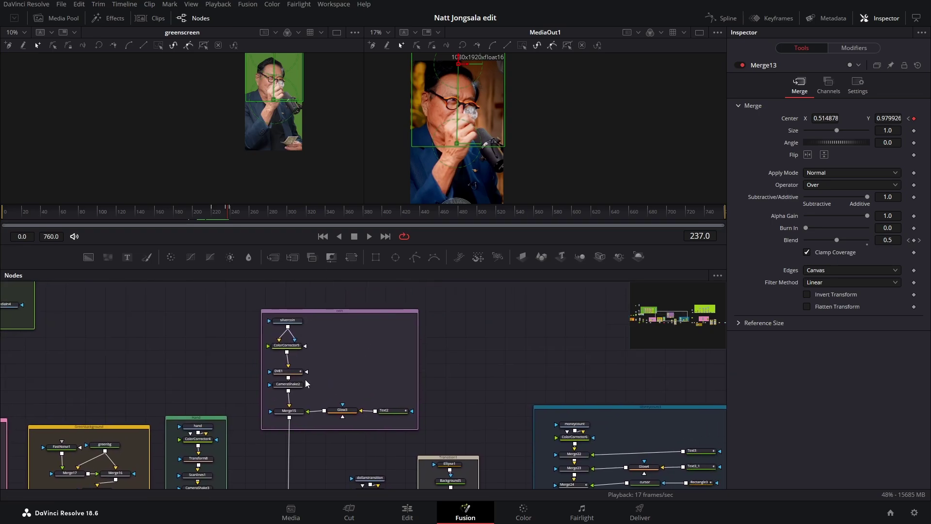